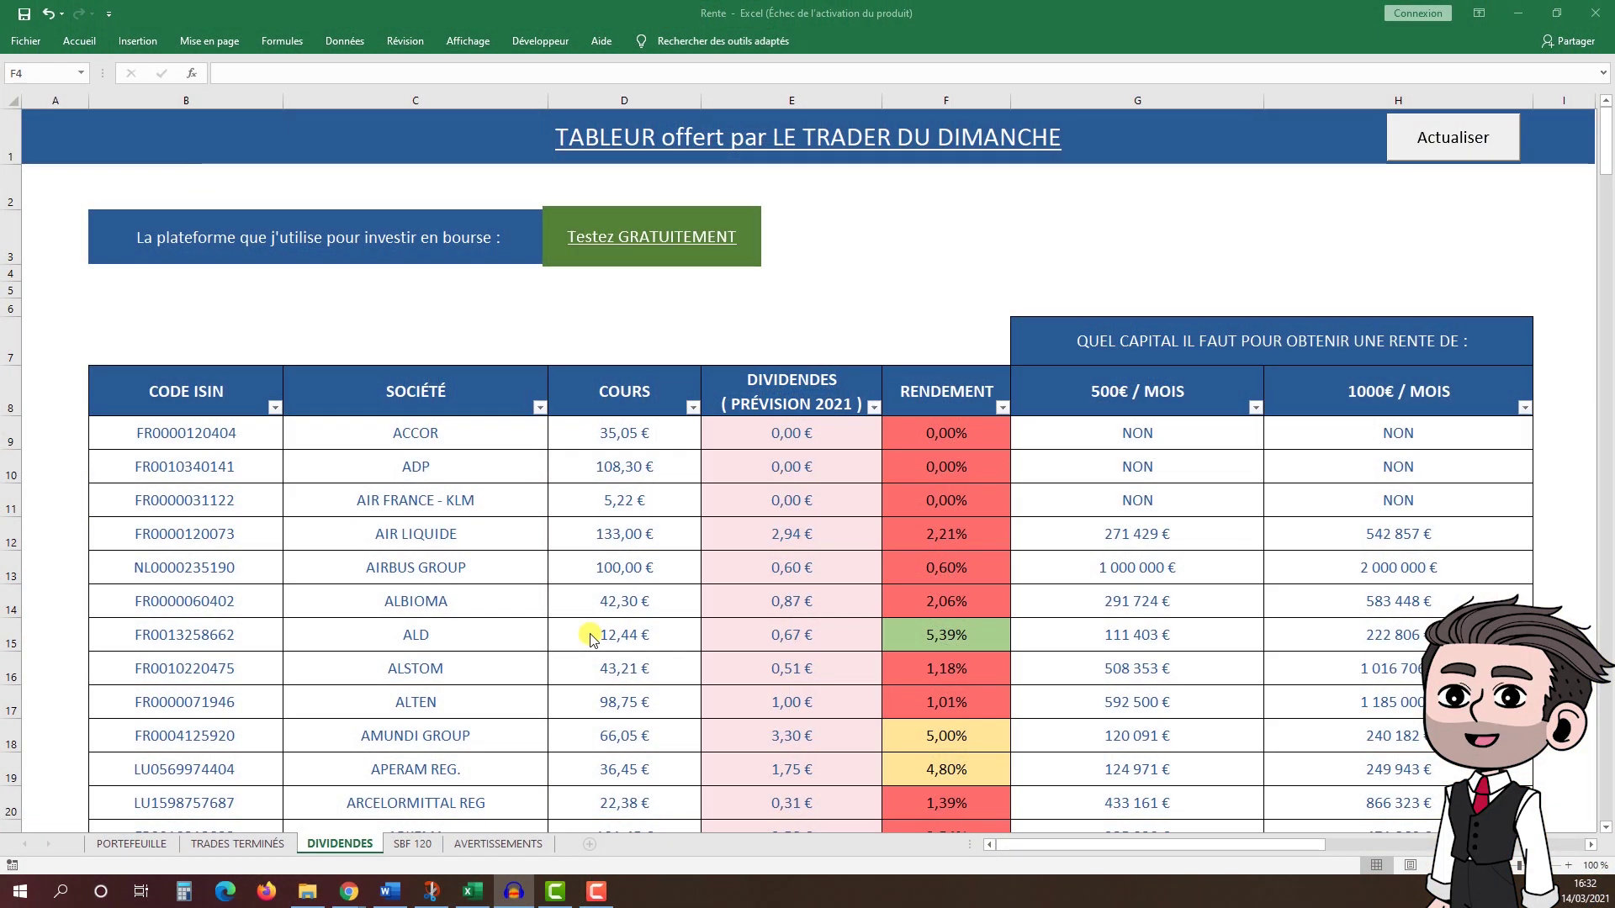
# Step: Look over the PORTEFEUILLE and TRADES TERMINÉS sheets of the workbook
pyautogui.click(154, 857)
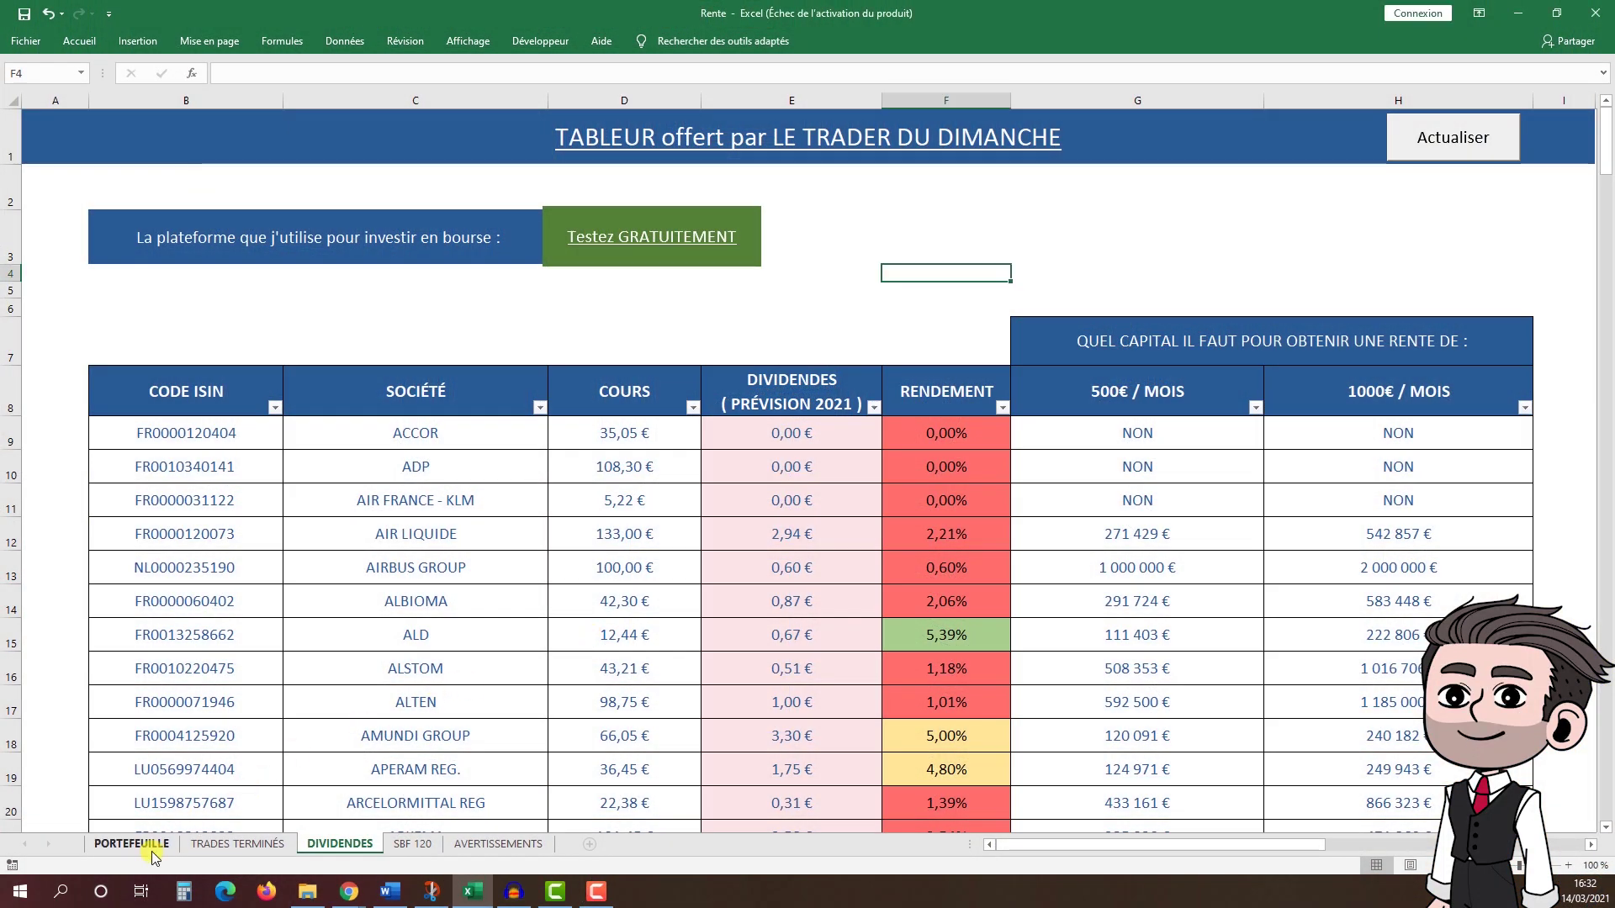
pyautogui.click(143, 846)
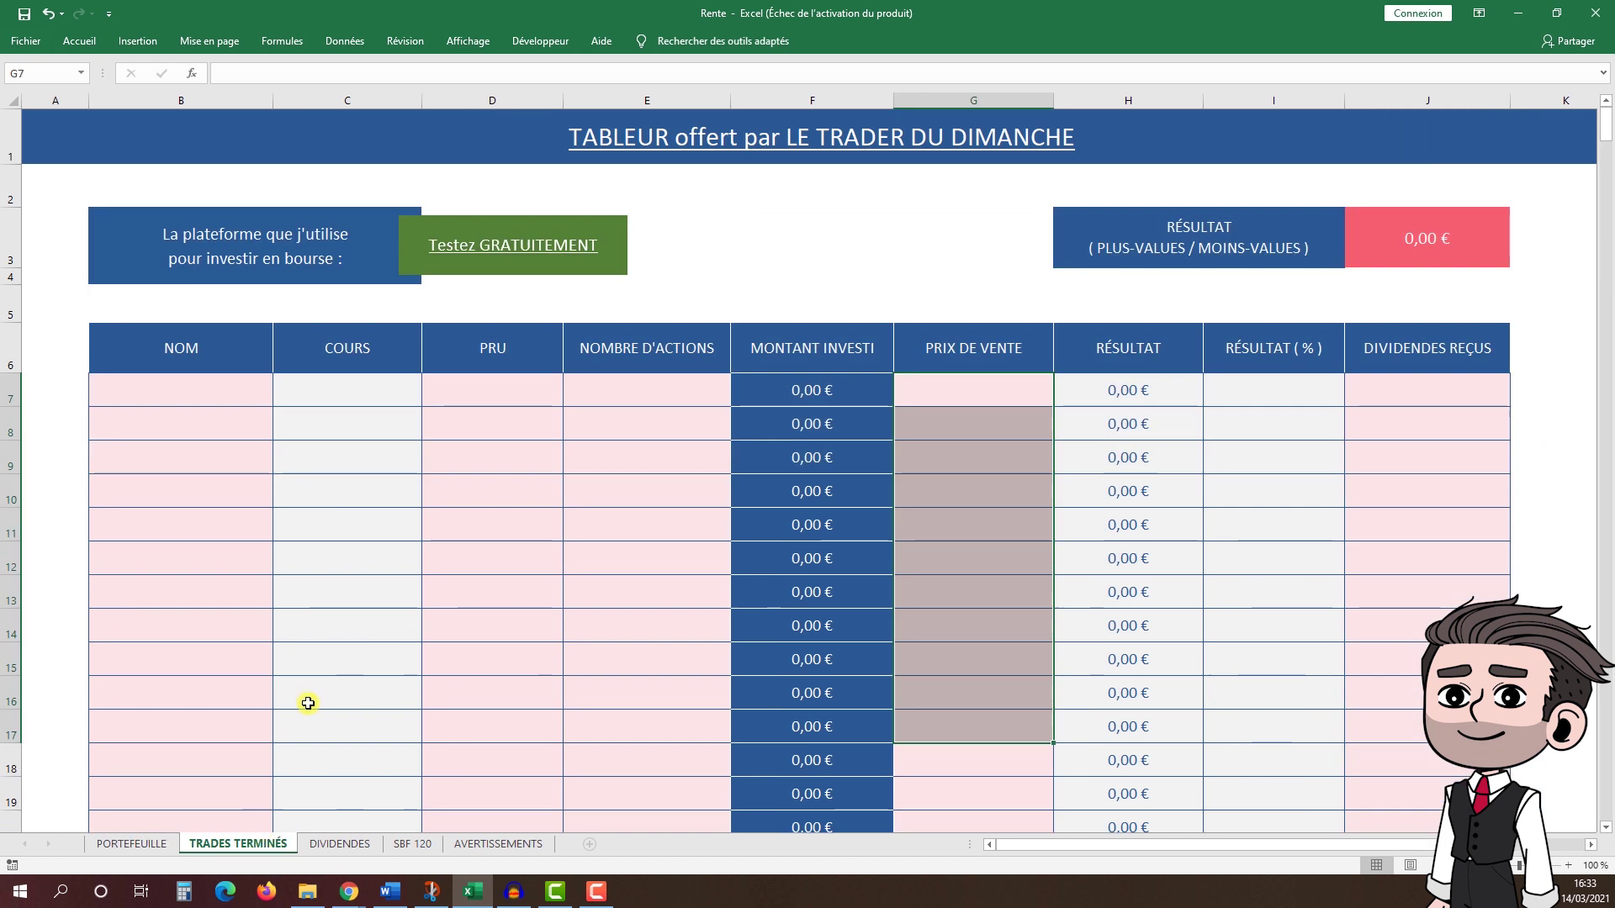
pyautogui.click(264, 846)
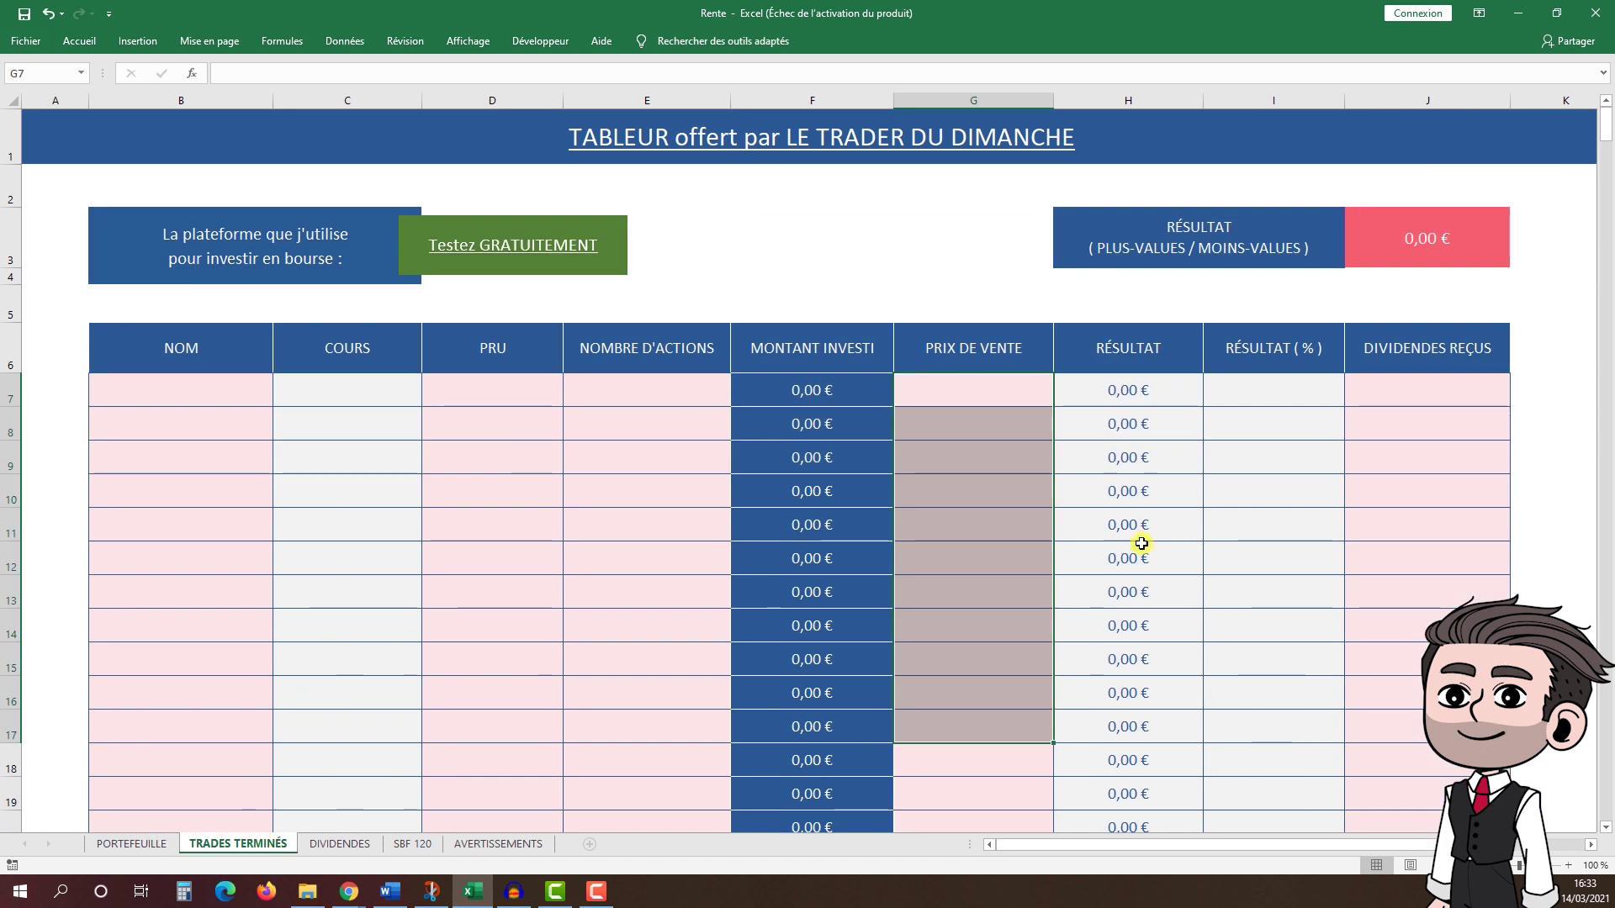
pyautogui.click(551, 571)
# Step: Open the DIVIDENDES sheet and select the AXA row to examine its price, dividend, yield and required capital
pyautogui.click(352, 848)
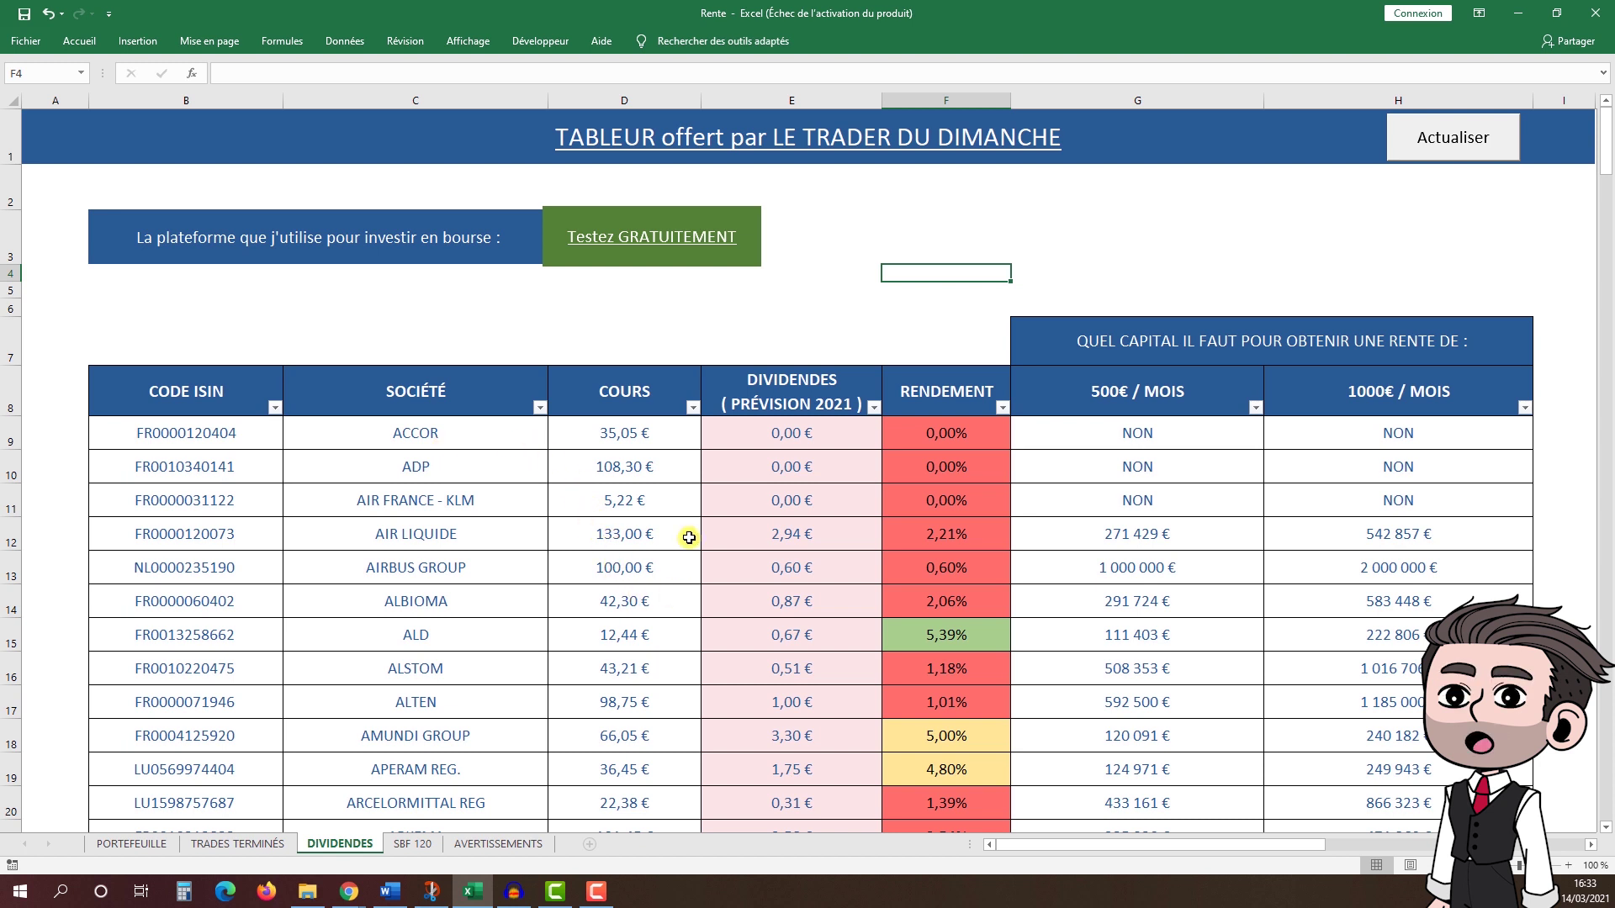
pyautogui.click(417, 439)
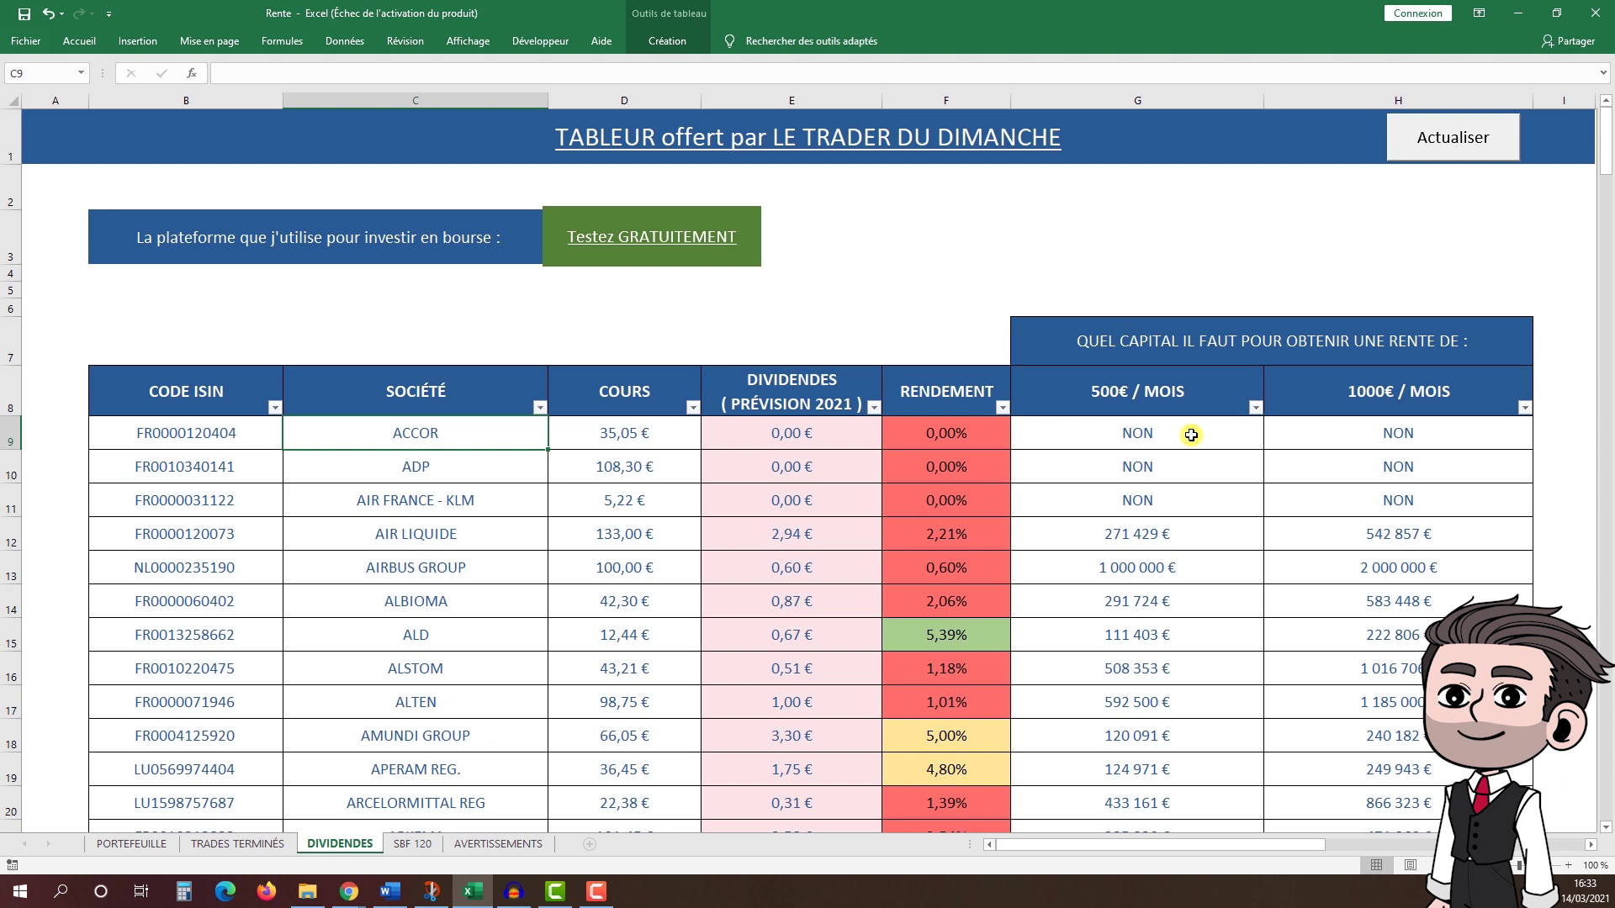
pyautogui.scroll(-2, 687, 511)
pyautogui.scroll(-1, 688, 510)
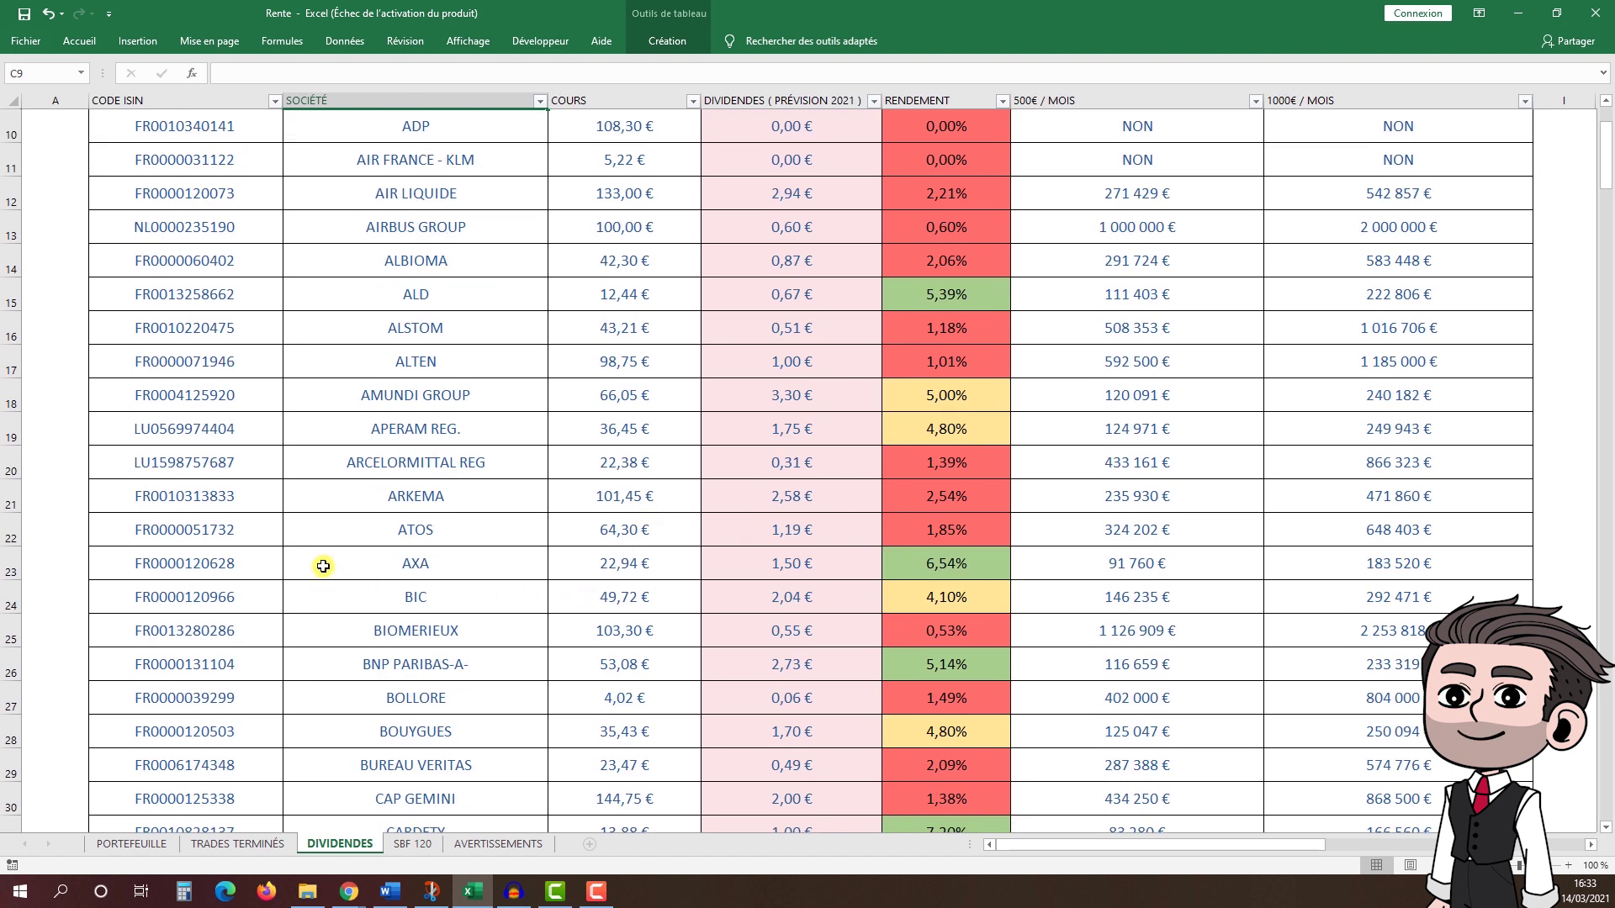
pyautogui.click(10, 561)
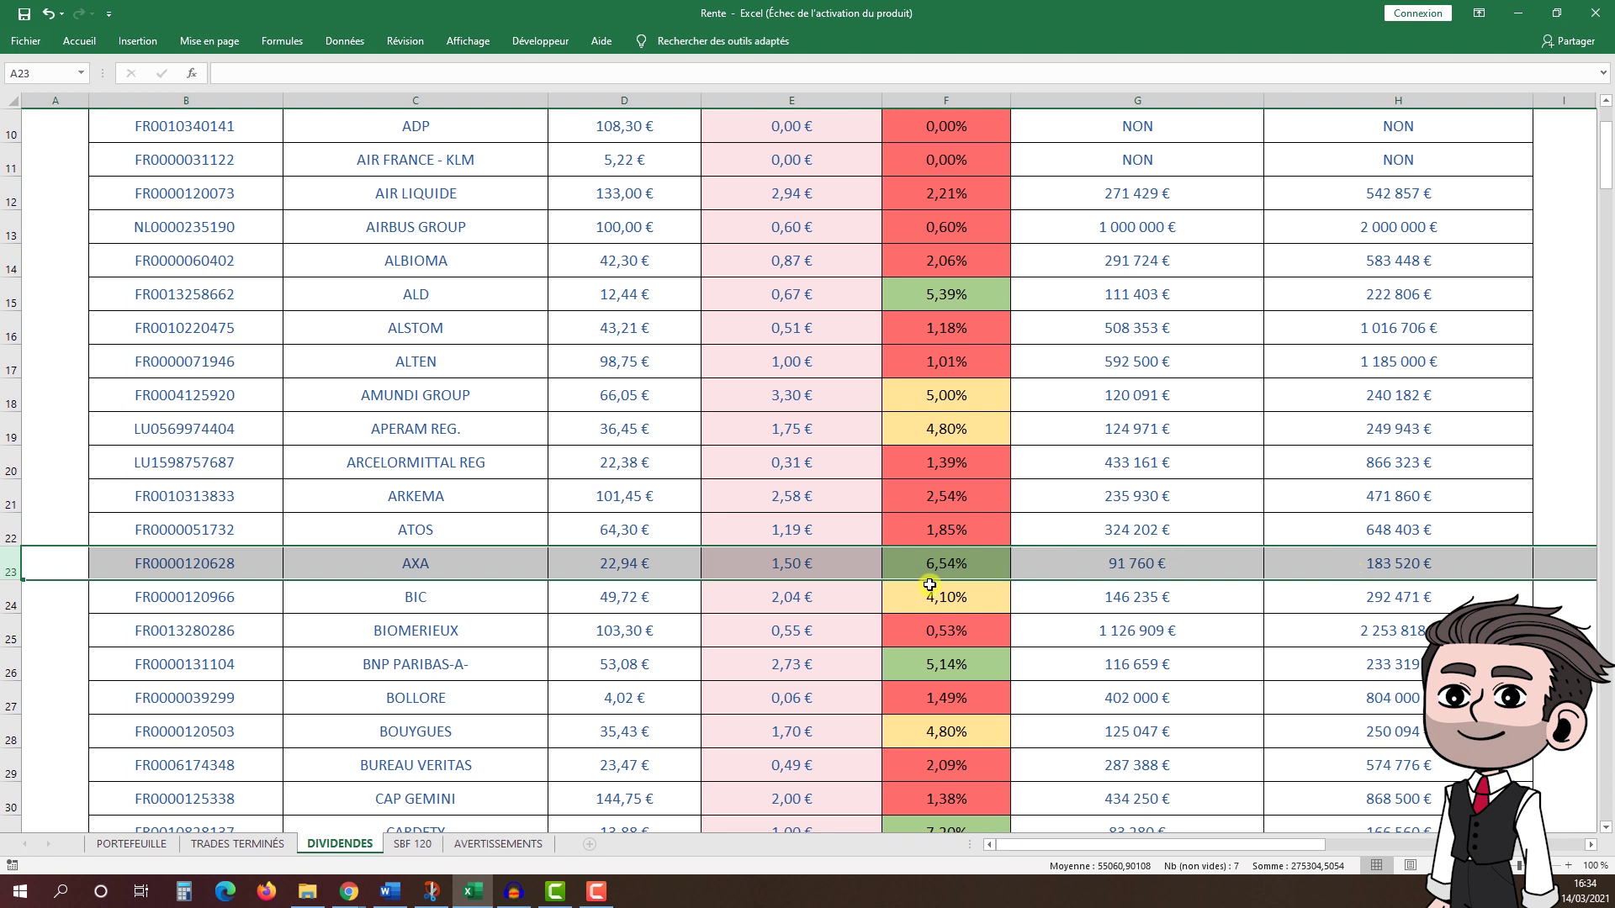
# Step: Scan the DIVIDENDES table to compare the companies' yields and the capital needed for 500 € and 1000 € per month
pyautogui.scroll(1, 1090, 568)
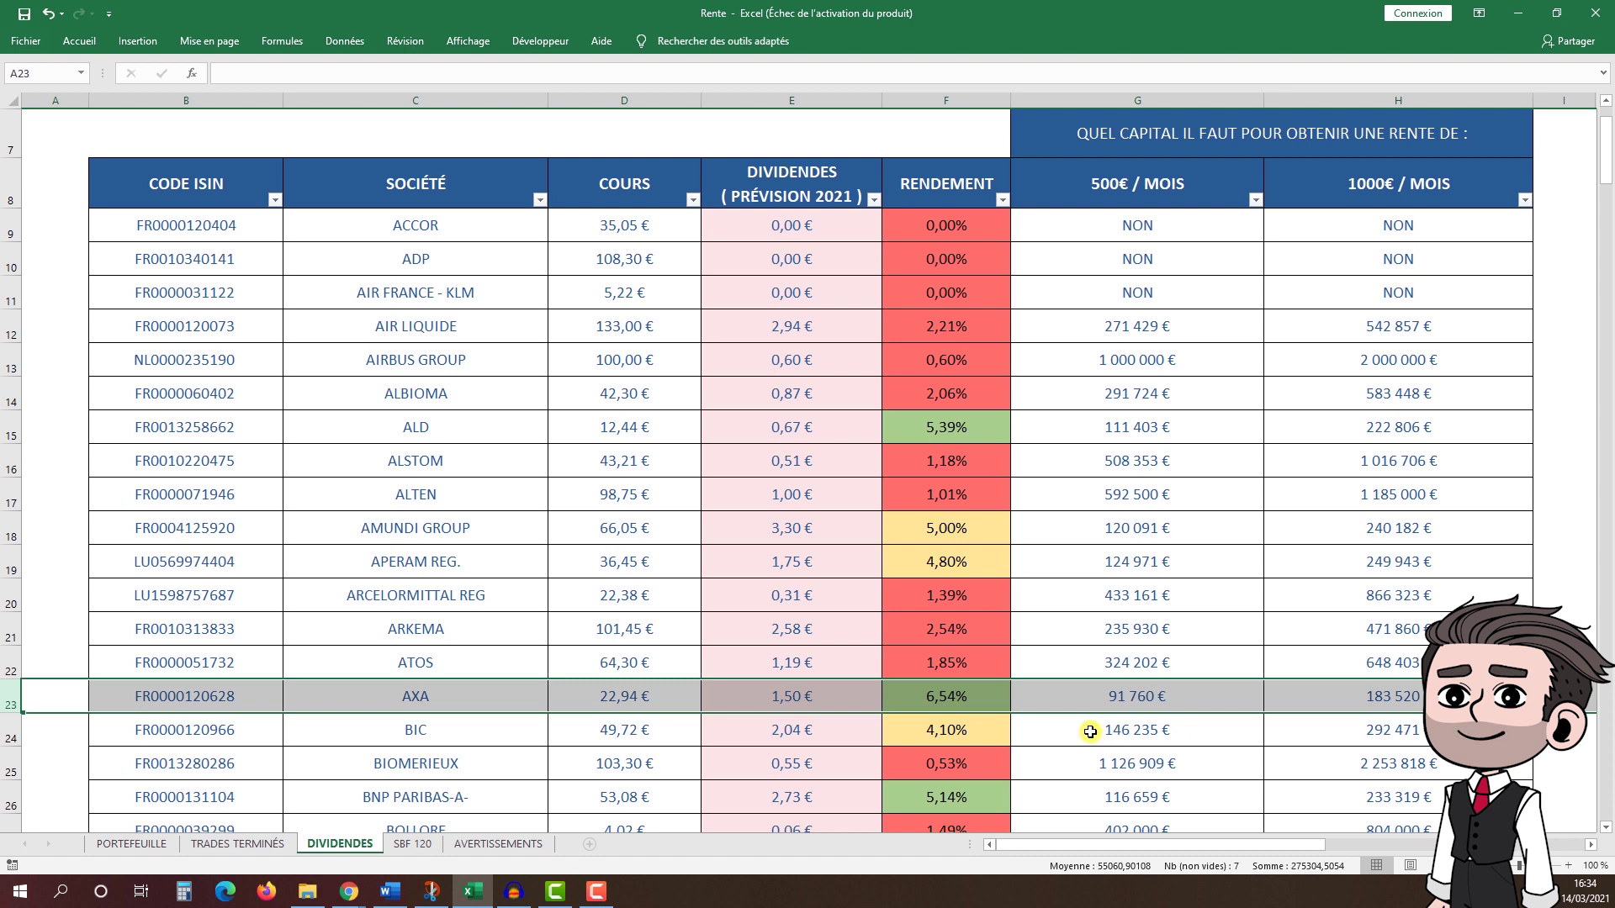
pyautogui.click(1033, 427)
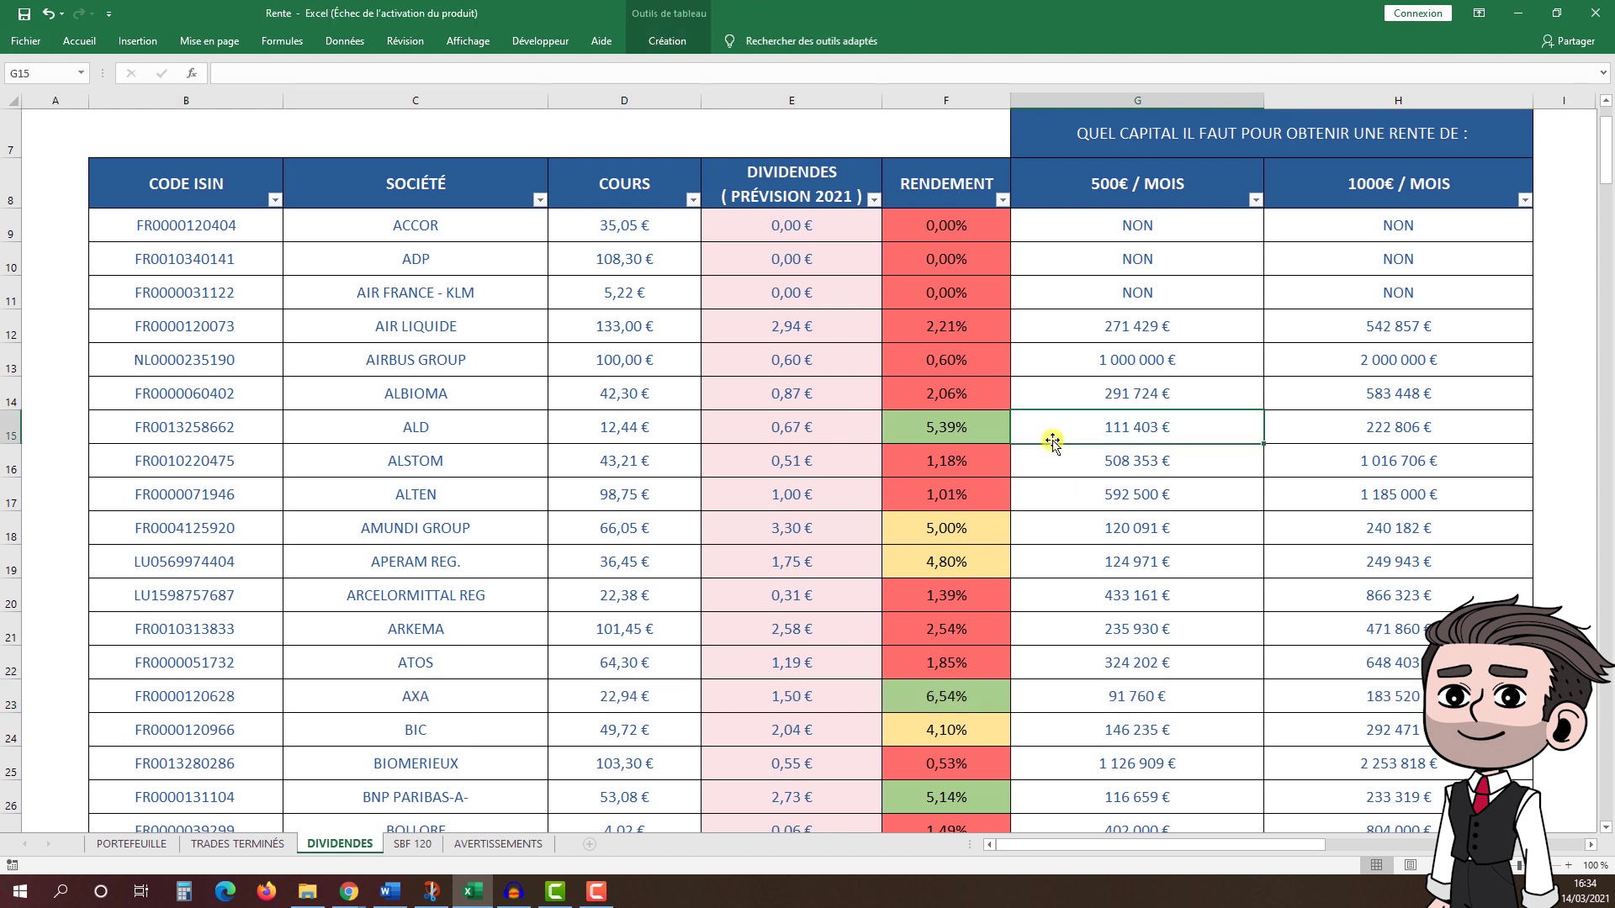
pyautogui.scroll(2, 1068, 471)
pyautogui.scroll(-8, 1077, 463)
pyautogui.scroll(-20, 1077, 462)
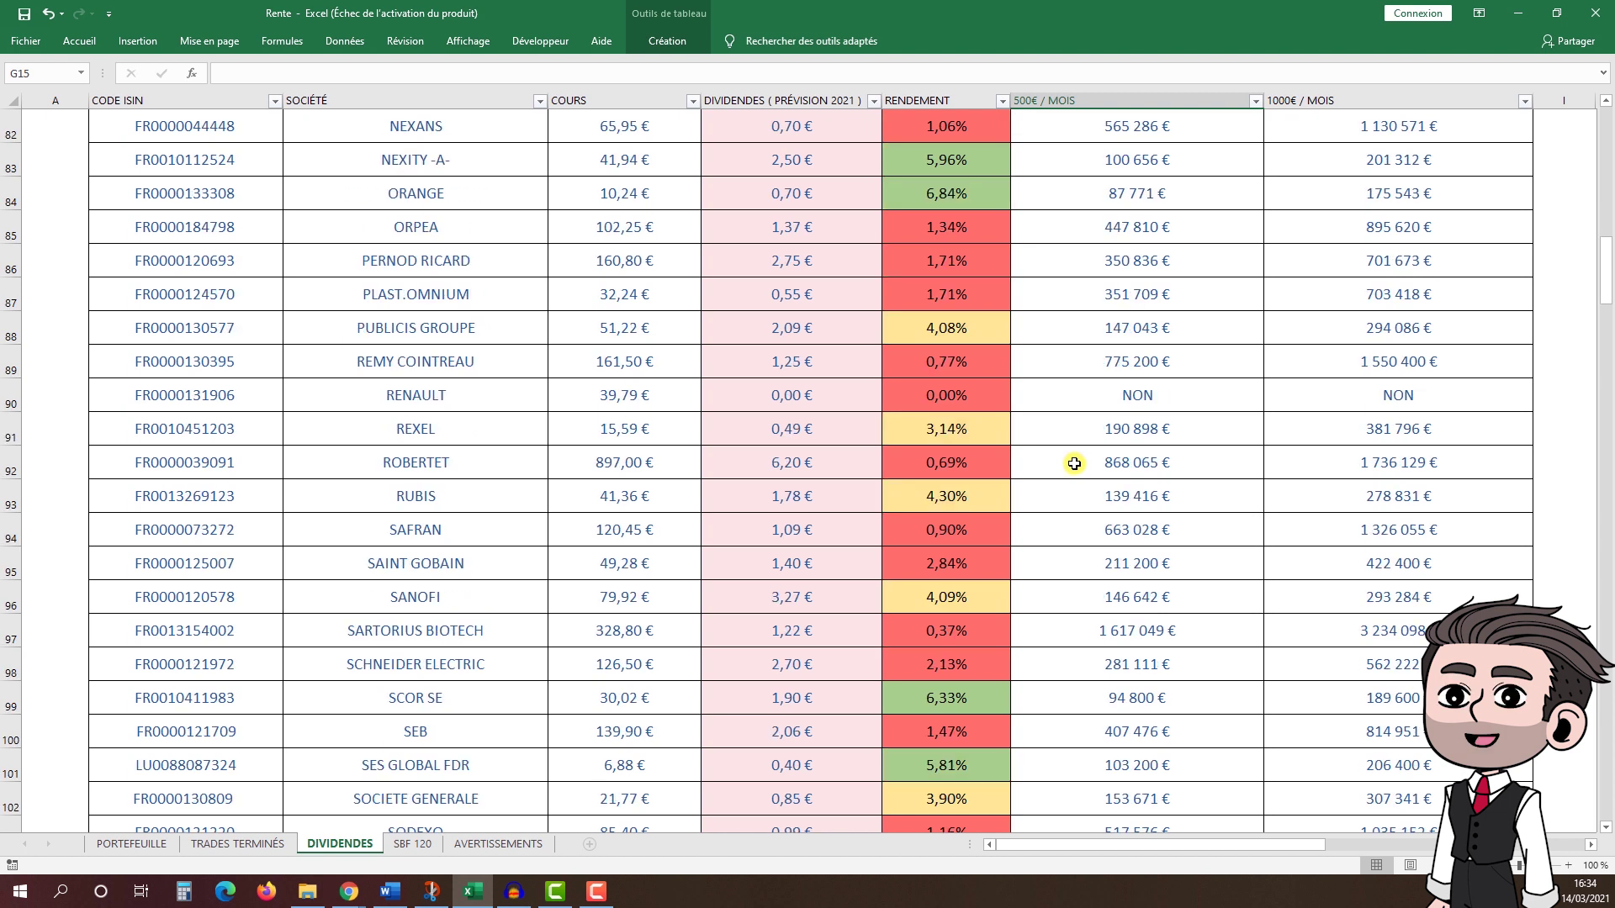
# Step: Display the sort and filter options of the RENDEMENT column, including the cell colours available for filtering
pyautogui.scroll(20, 1070, 466)
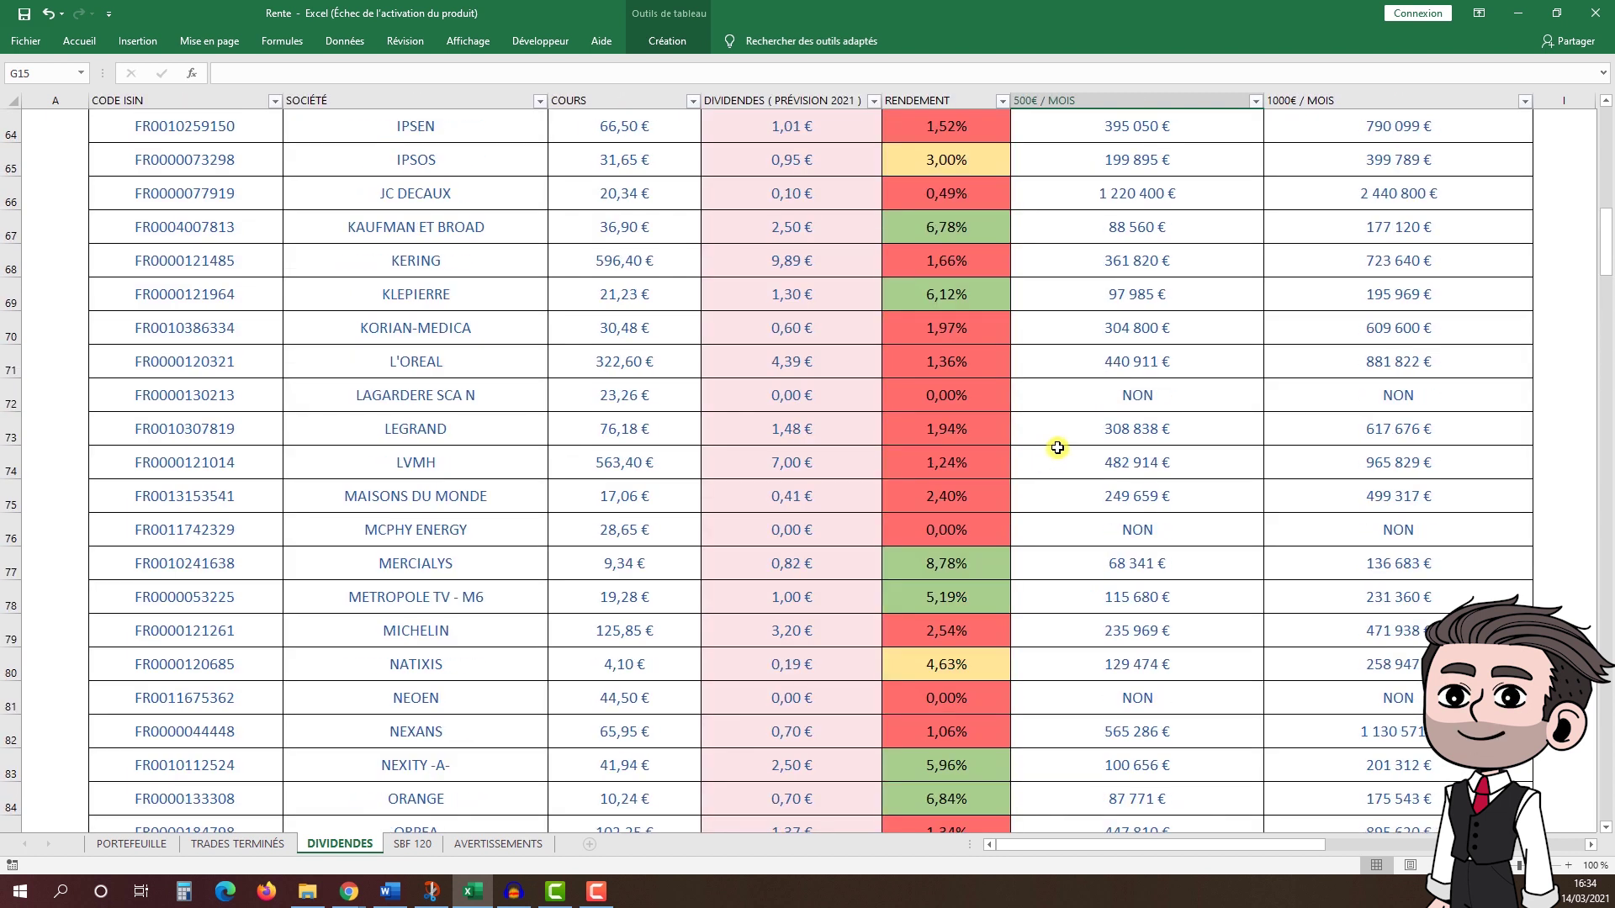
pyautogui.scroll(1, 1076, 527)
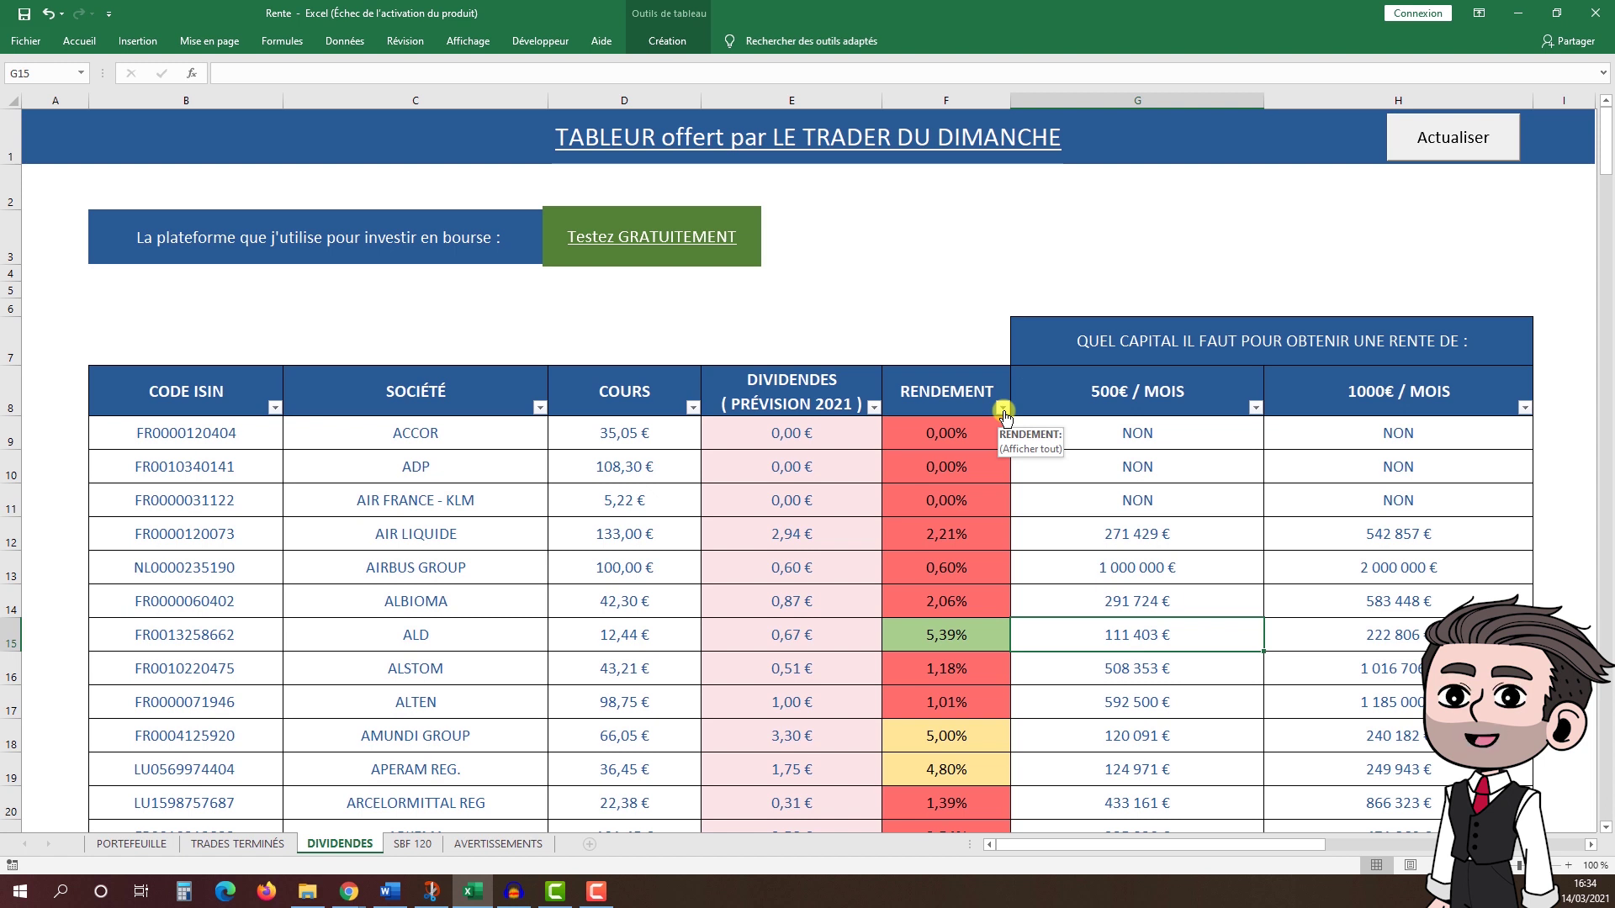
pyautogui.click(1003, 409)
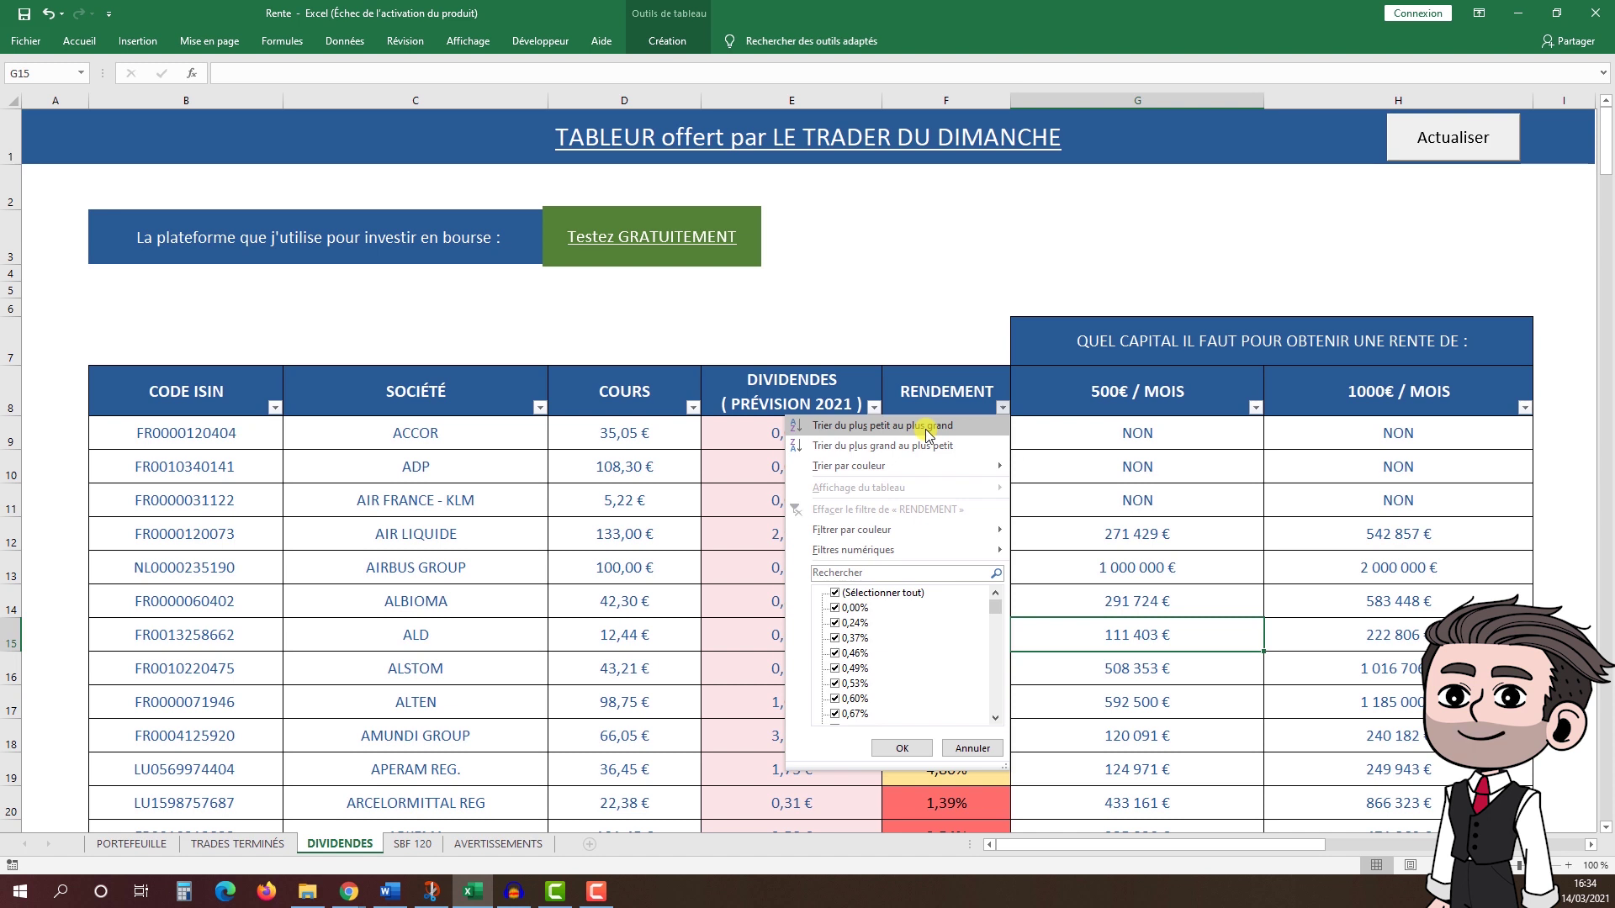
pyautogui.moveTo(920, 530)
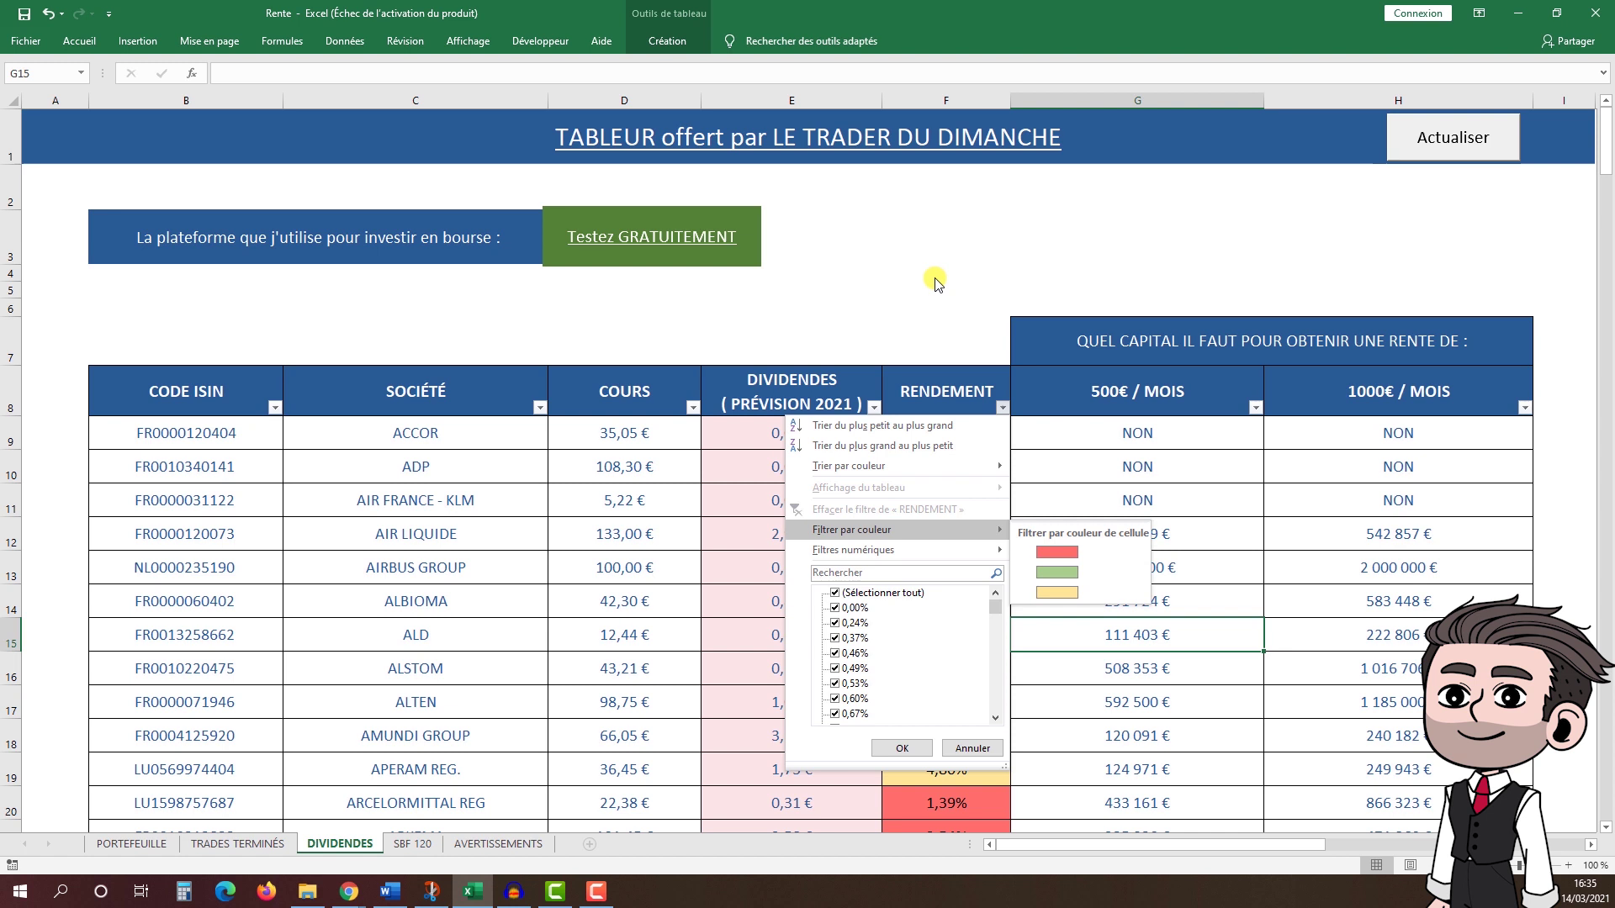
# Step: Select the EUTELSAT COMM. row in the DIVIDENDES table and examine its dividend, yield and required capital
pyautogui.scroll(-6, 931, 281)
pyautogui.scroll(-7, 526, 488)
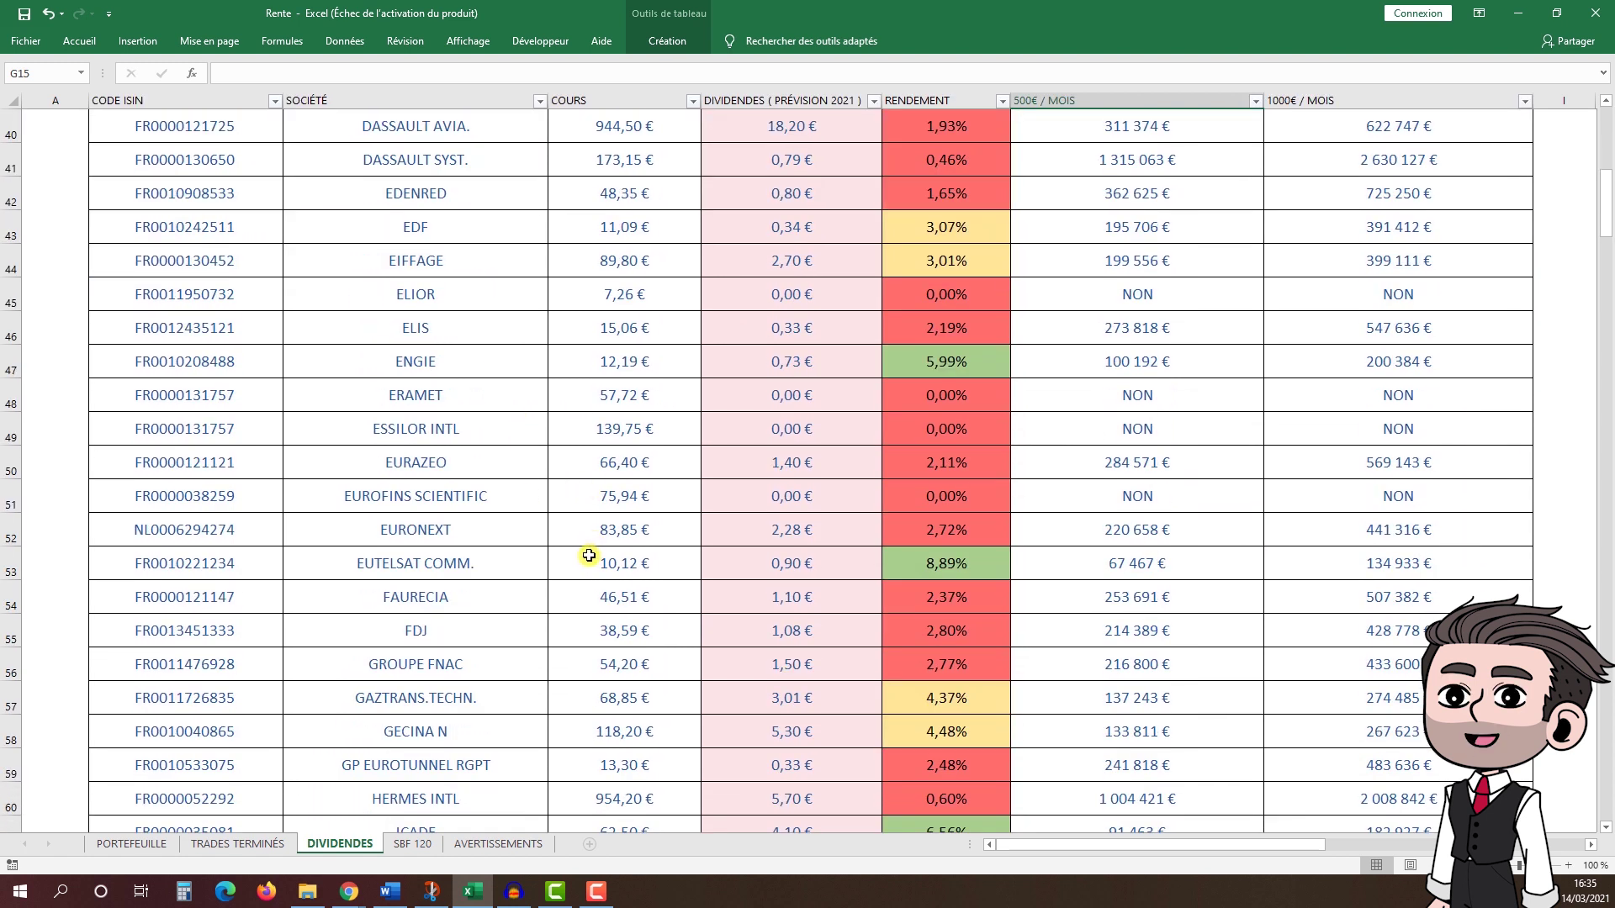
pyautogui.click(10, 572)
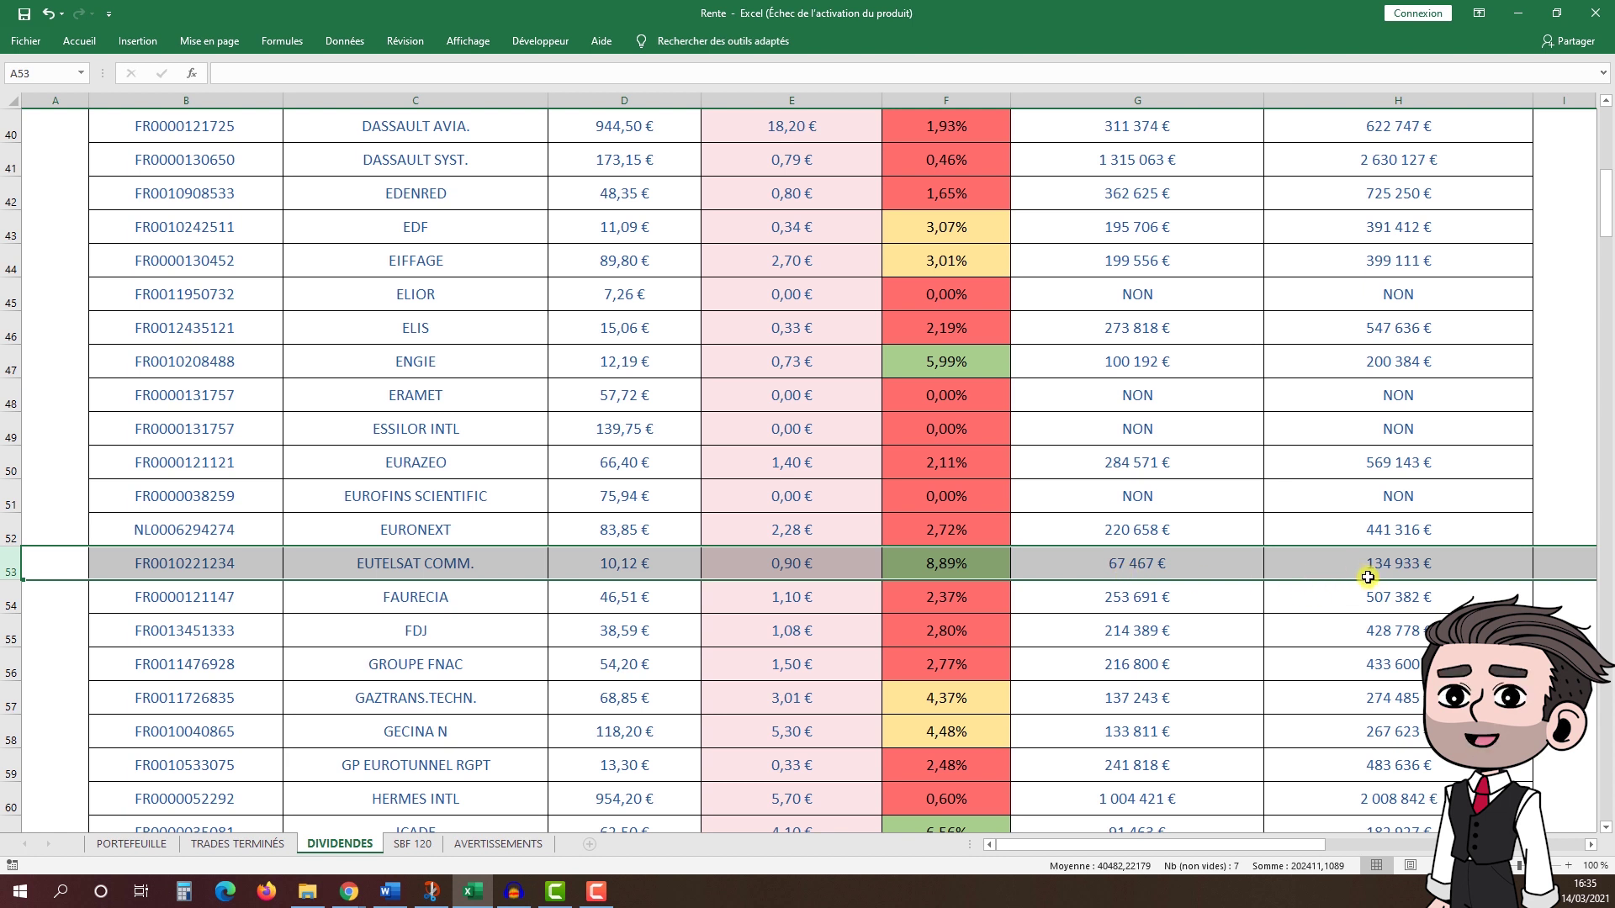
pyautogui.scroll(15, 617, 471)
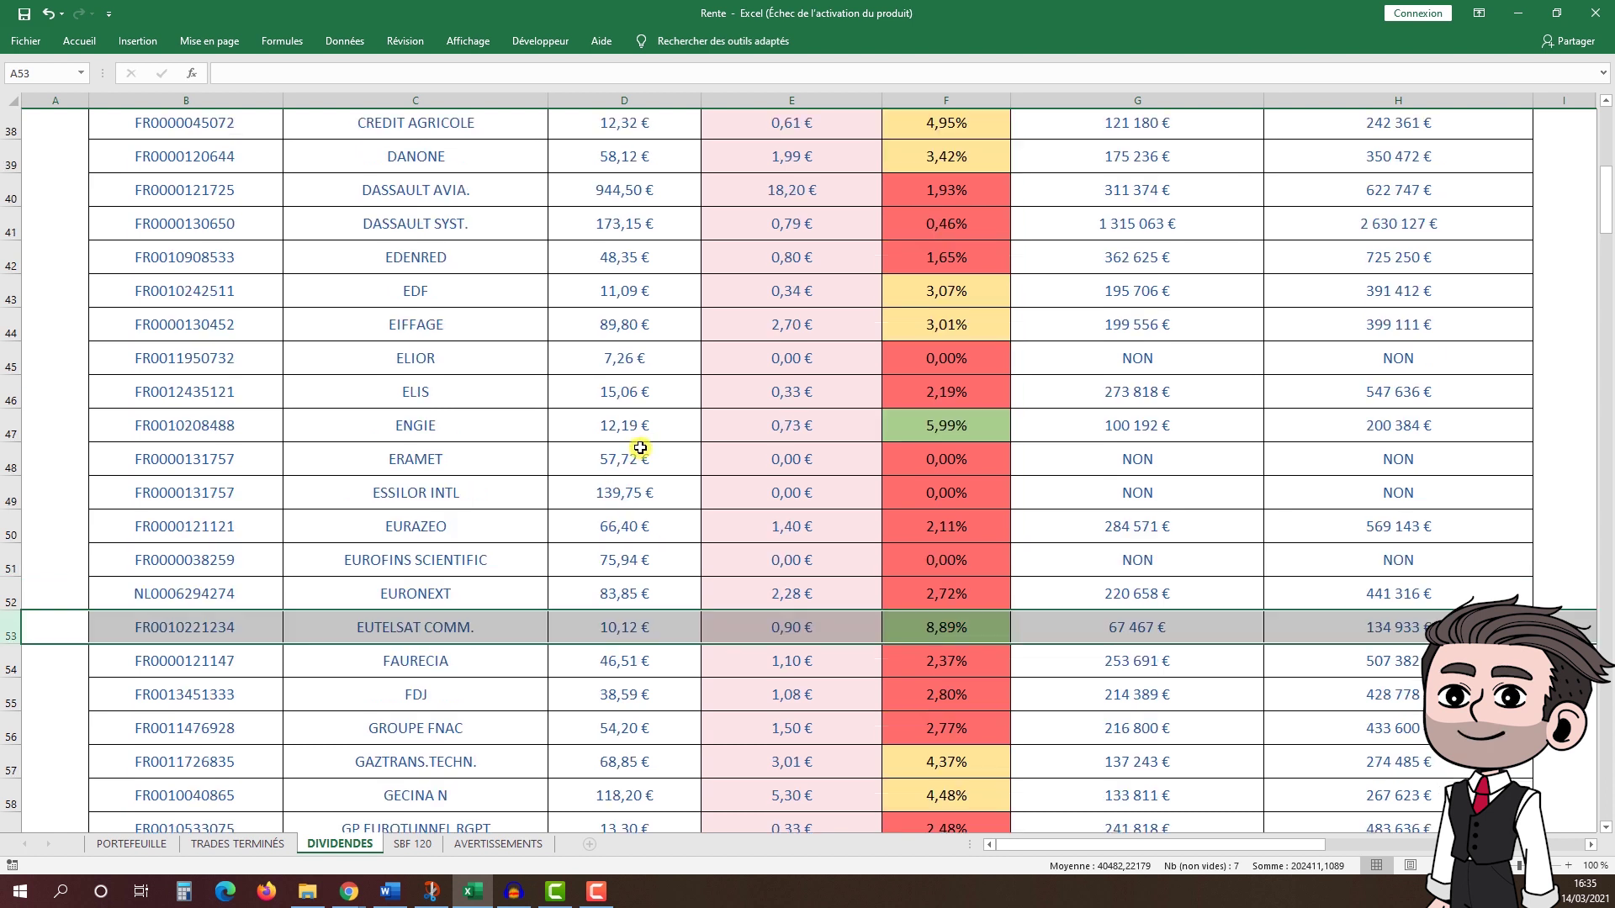
pyautogui.scroll(-7, 706, 451)
pyautogui.scroll(-7, 705, 451)
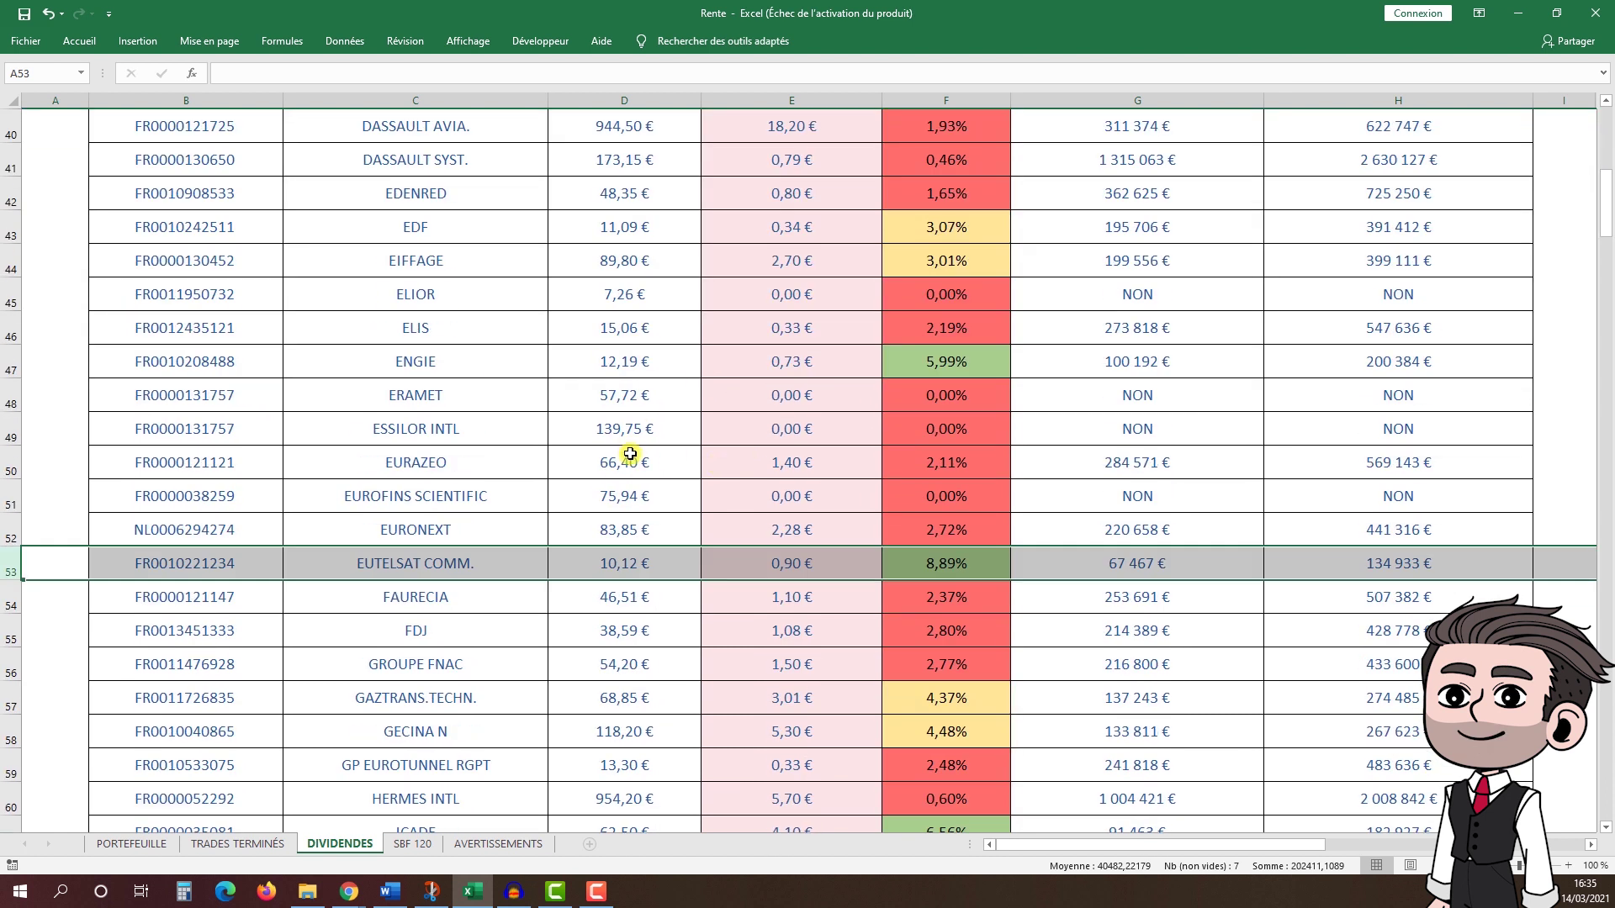
pyautogui.scroll(9, 646, 505)
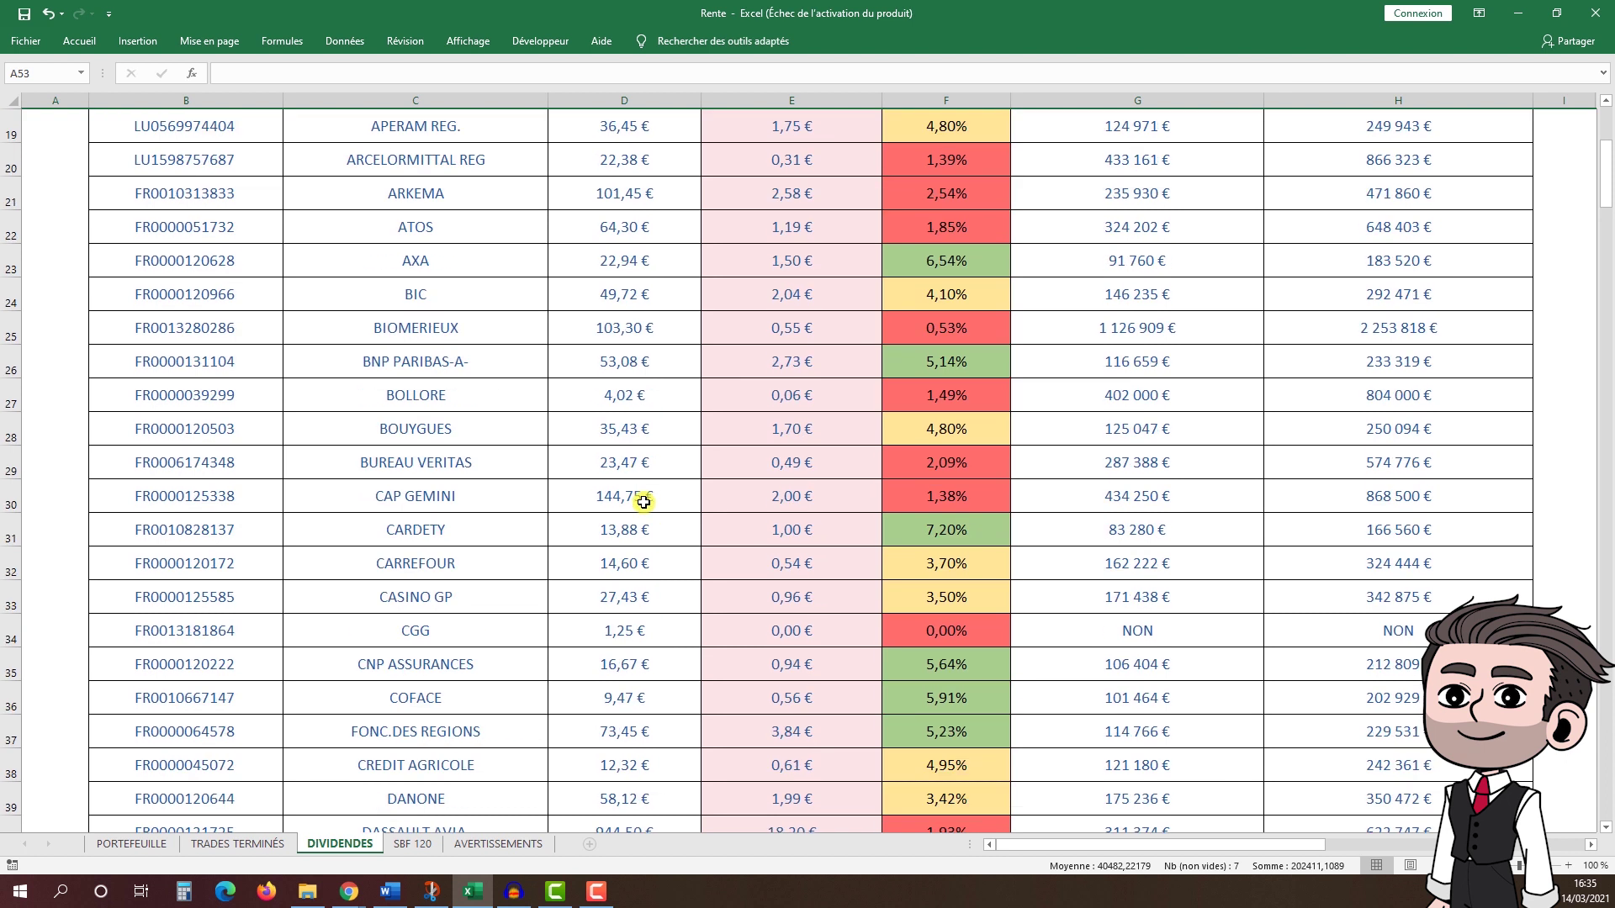
pyautogui.scroll(3, 648, 523)
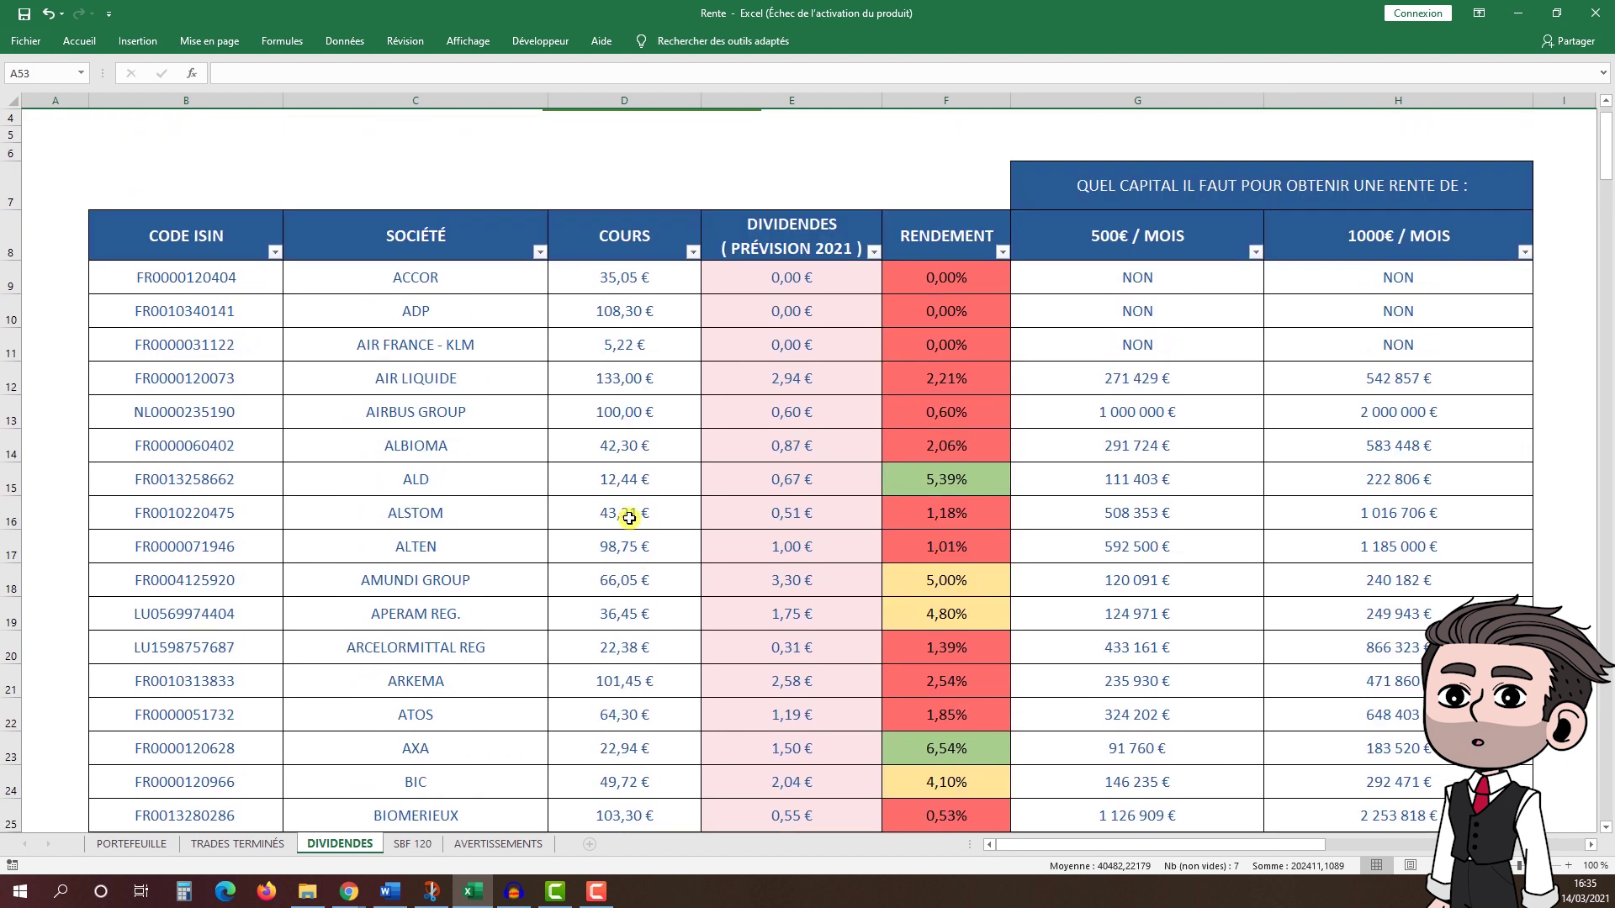
# Step: Look through the share prices on the SBF 120 sheet and return to the DIVIDENDES sheet
pyautogui.click(414, 845)
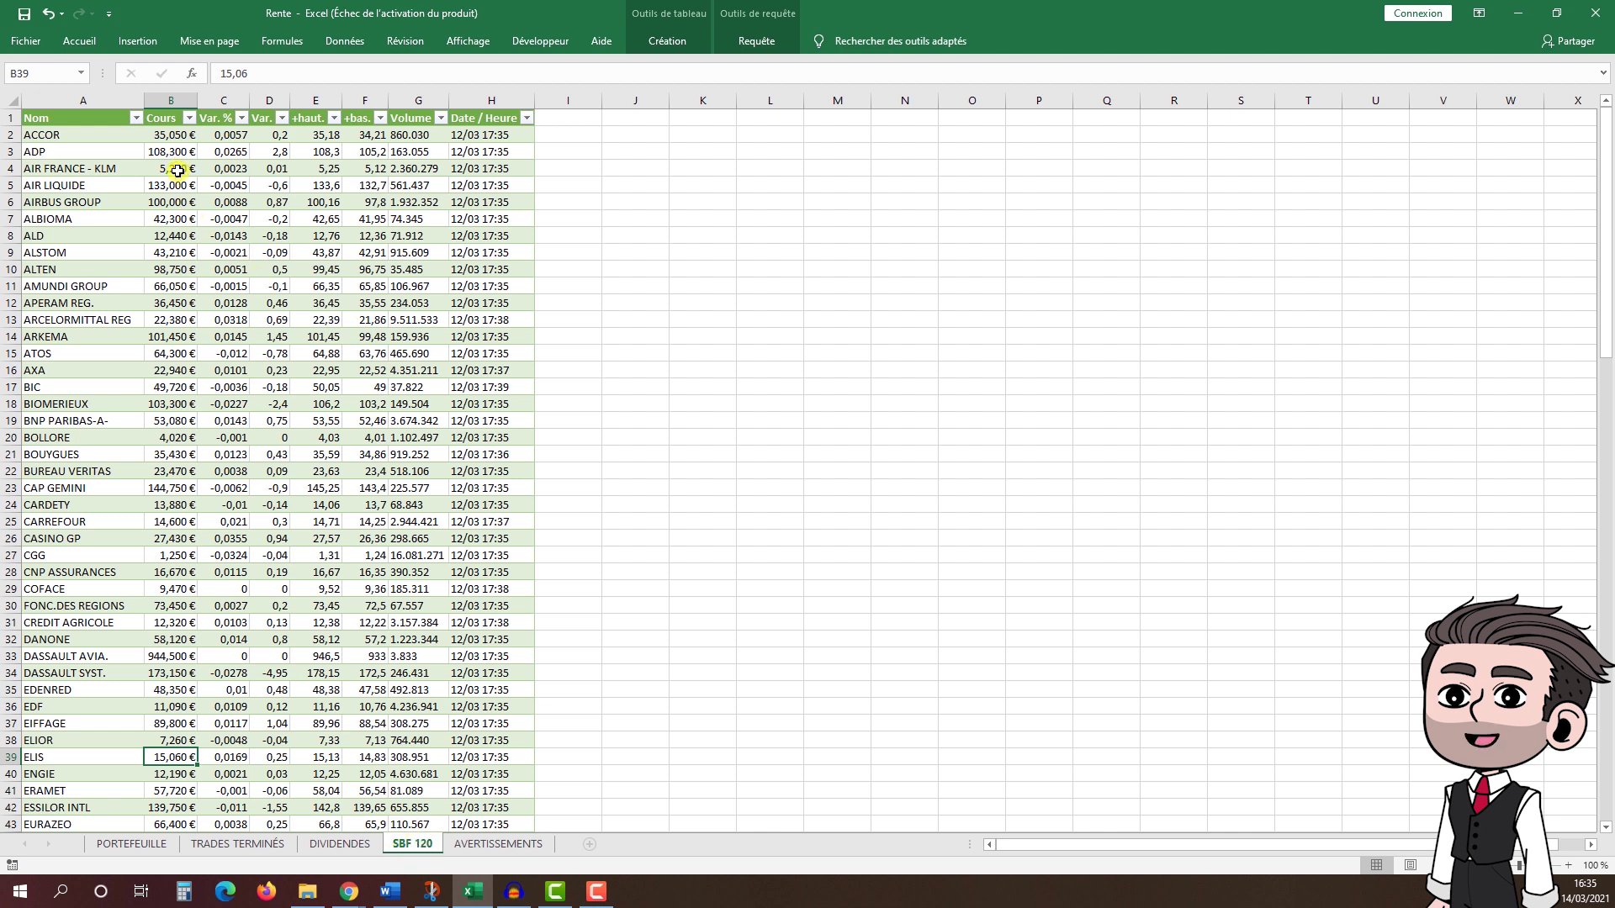
pyautogui.scroll(-2, 219, 606)
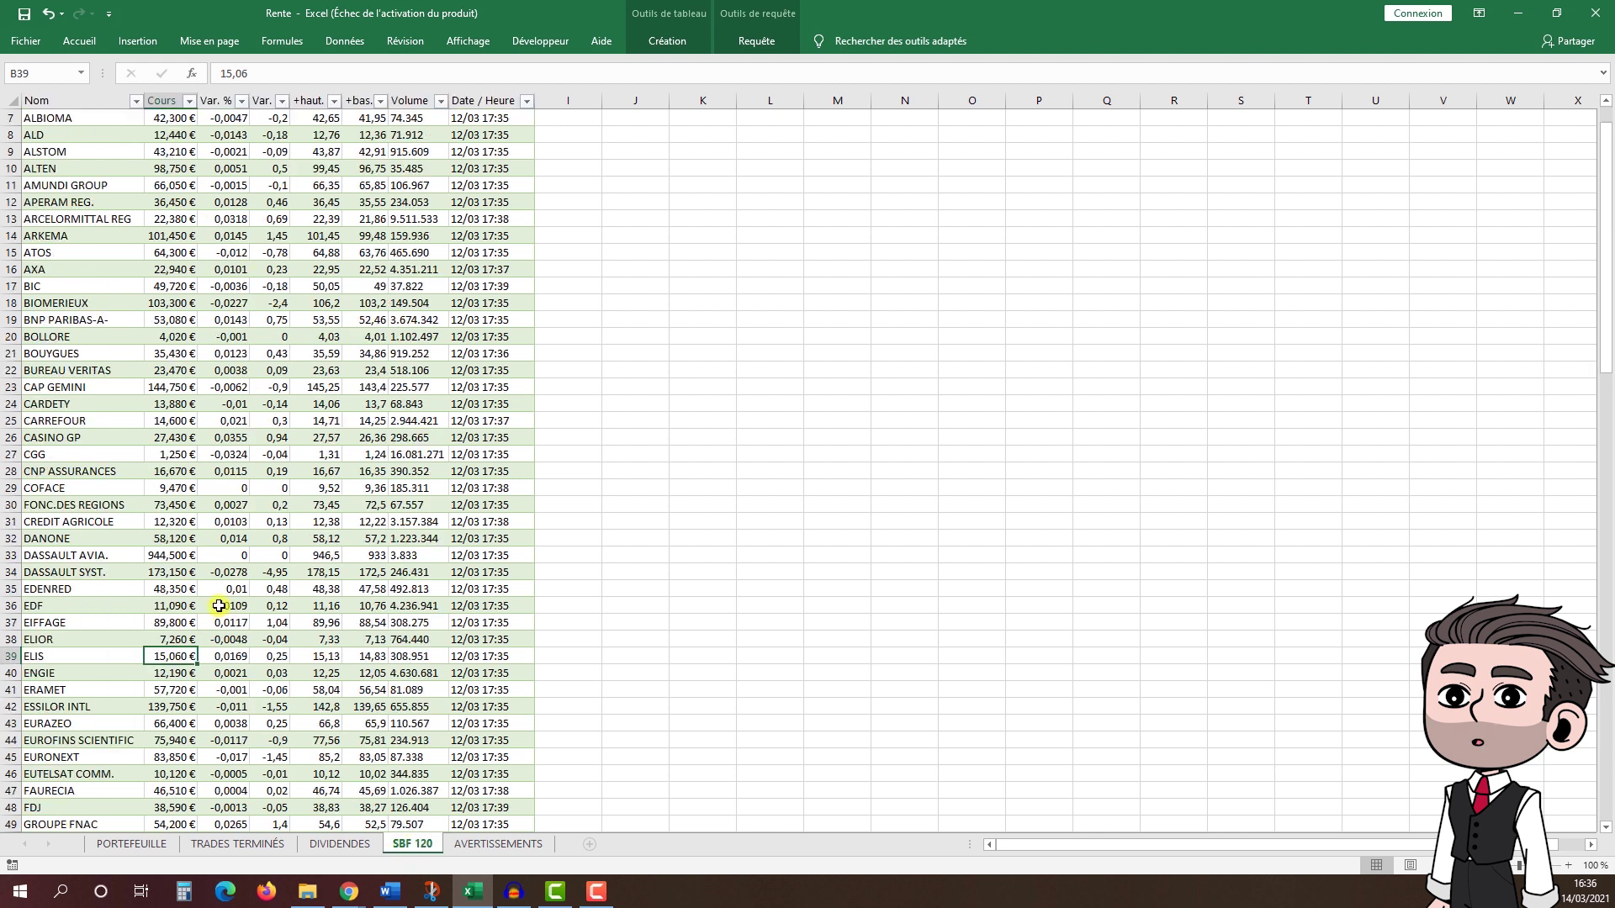
pyautogui.scroll(-4, 194, 614)
pyautogui.scroll(6, 190, 625)
pyautogui.click(340, 843)
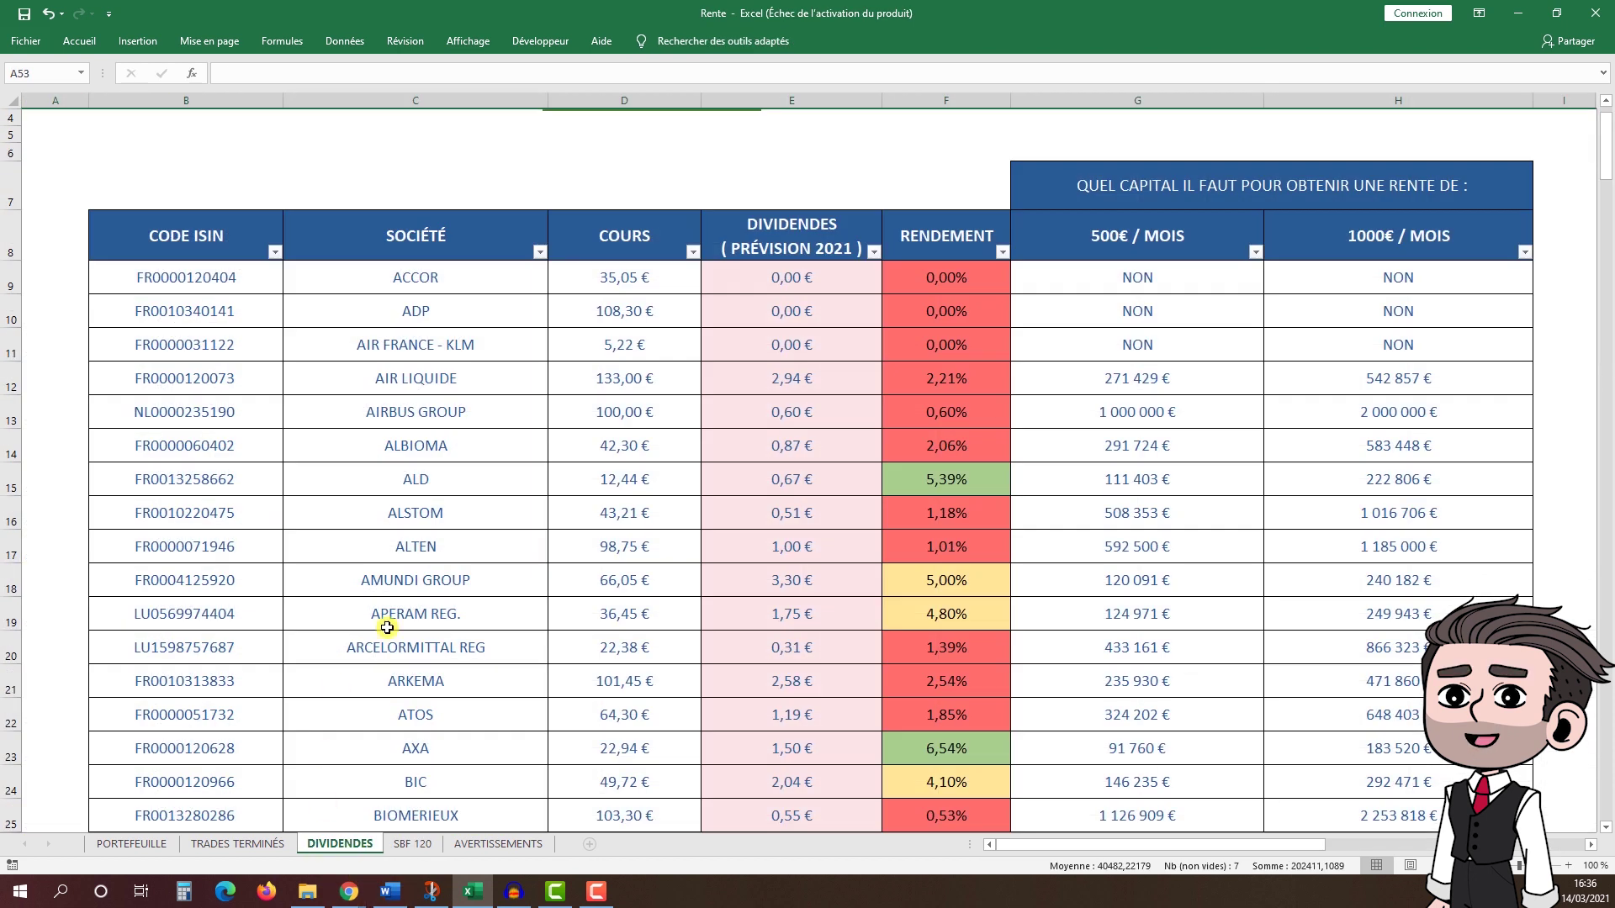
pyautogui.scroll(1, 810, 415)
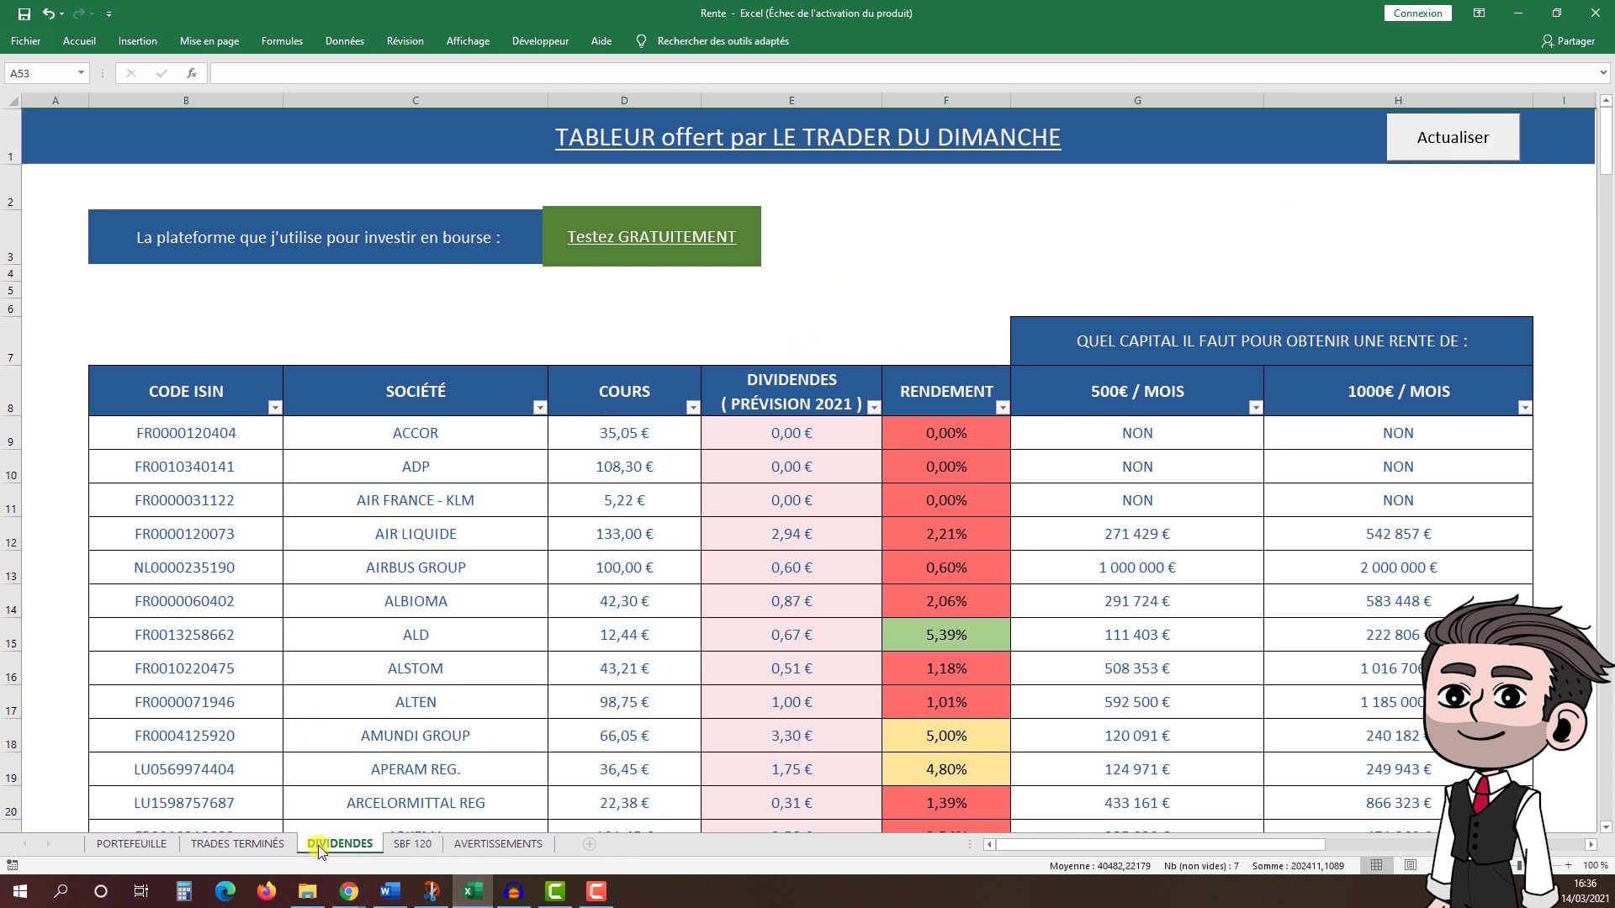
# Step: Open the PORTEFEUILLE sheet, switch to Capture d'écran et croquis to view the broker positions, and move that window out of the way
pyautogui.click(130, 845)
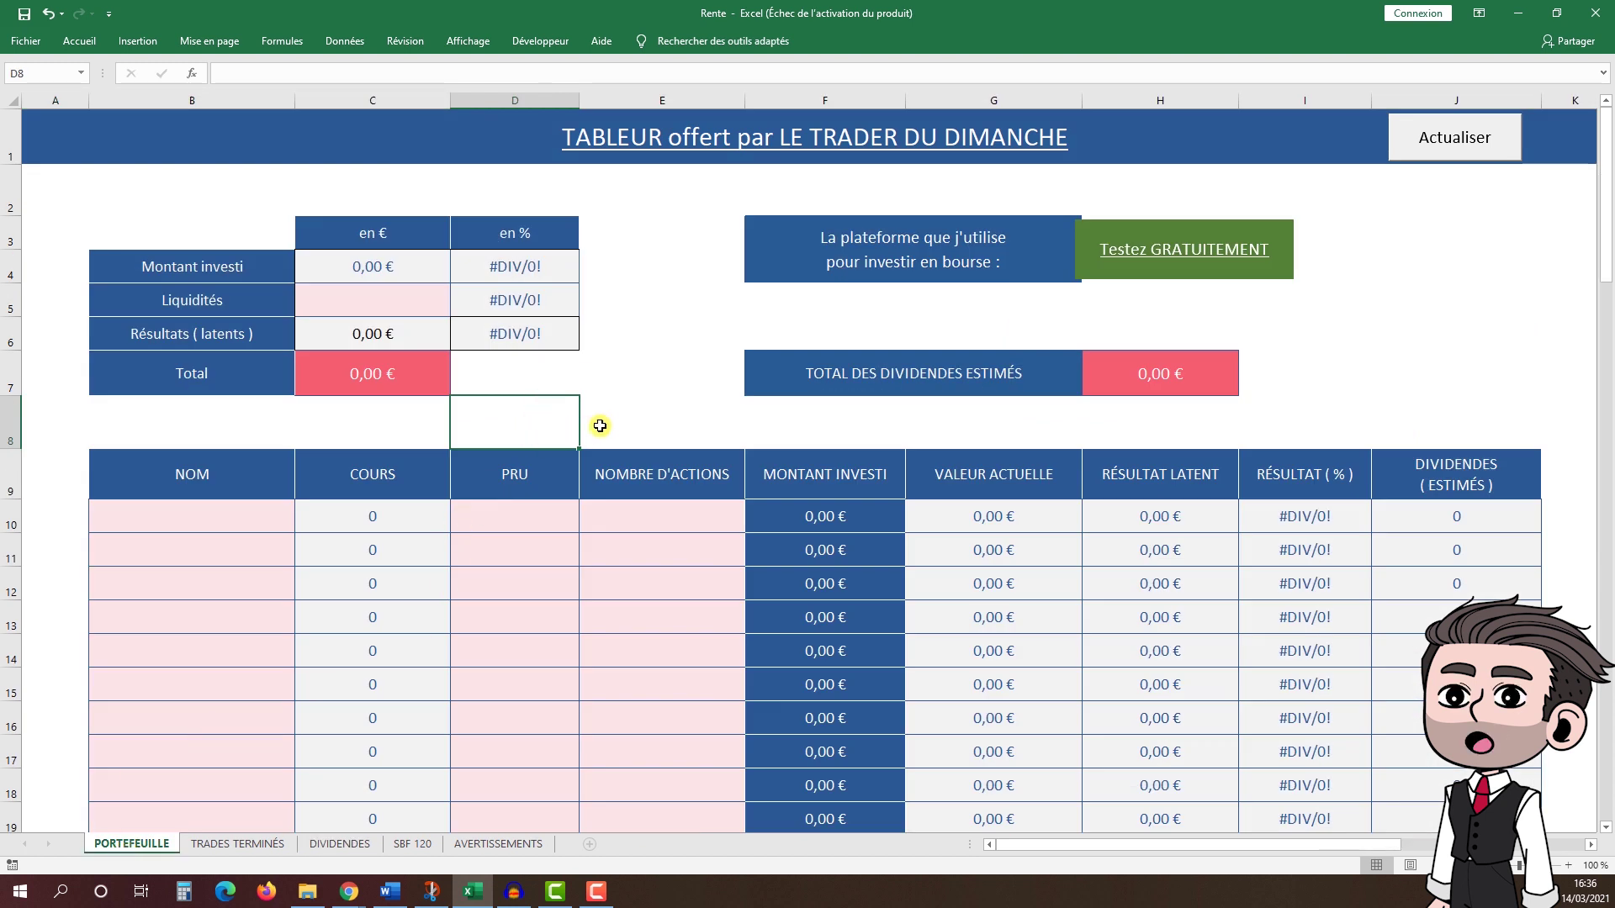
pyautogui.click(232, 524)
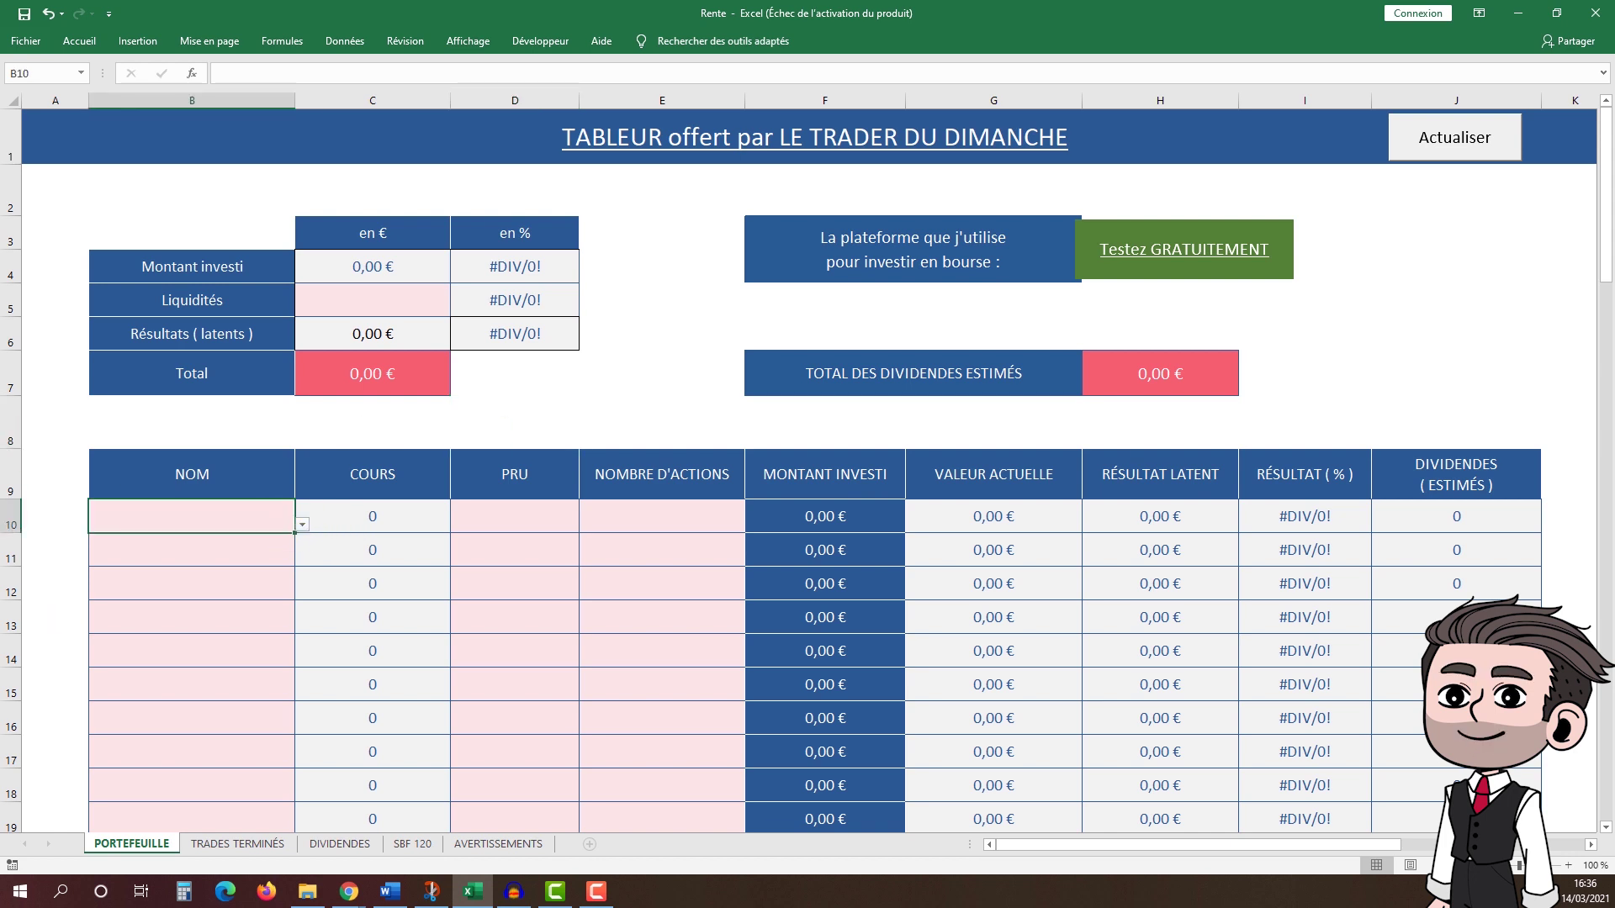
pyautogui.hotkey('alt', 'Tab')
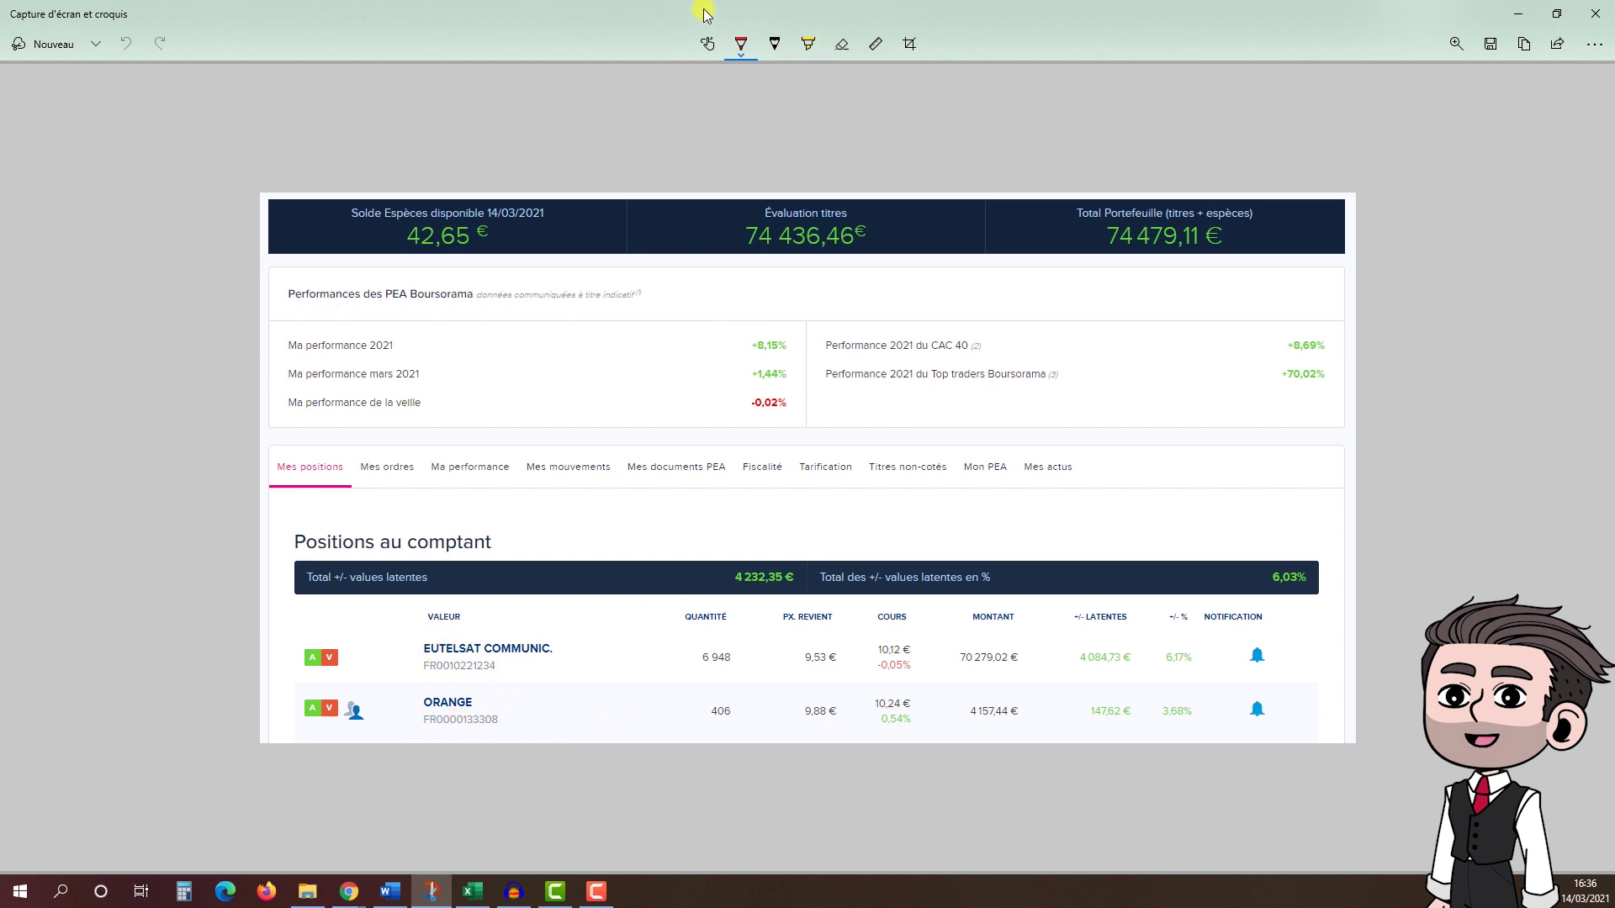
pyautogui.moveTo(690, 26); pyautogui.dragTo(1, 143)
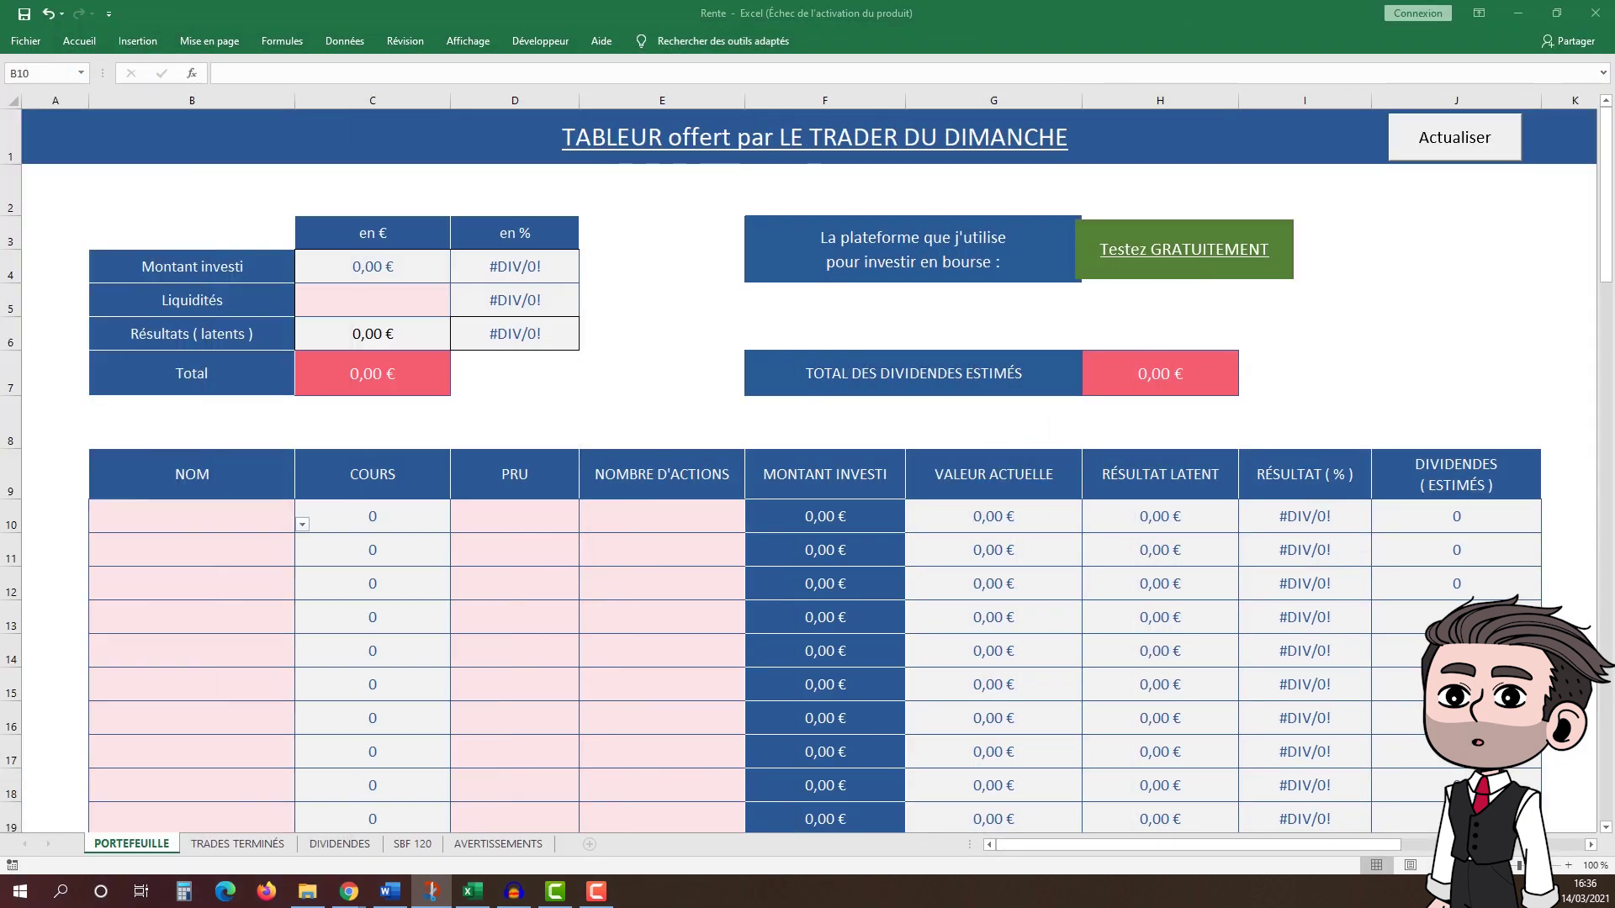
# Step: Choose EUTELSAT COMM. as the company name in the first row of the PORTEFEUILLE table
pyautogui.click(229, 522)
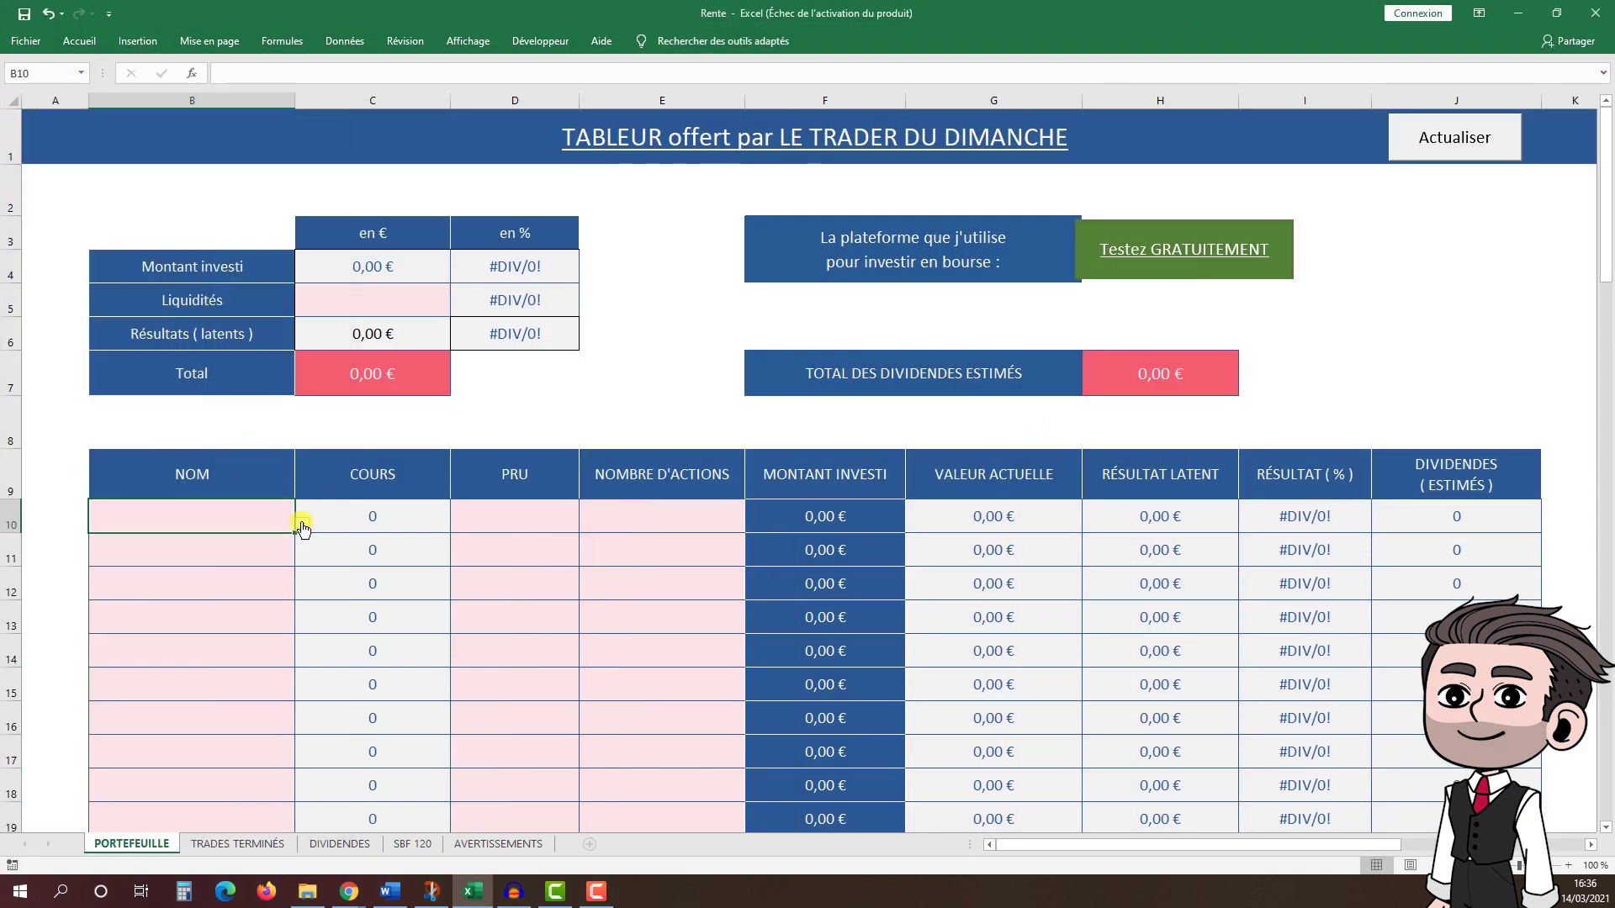
pyautogui.click(302, 525)
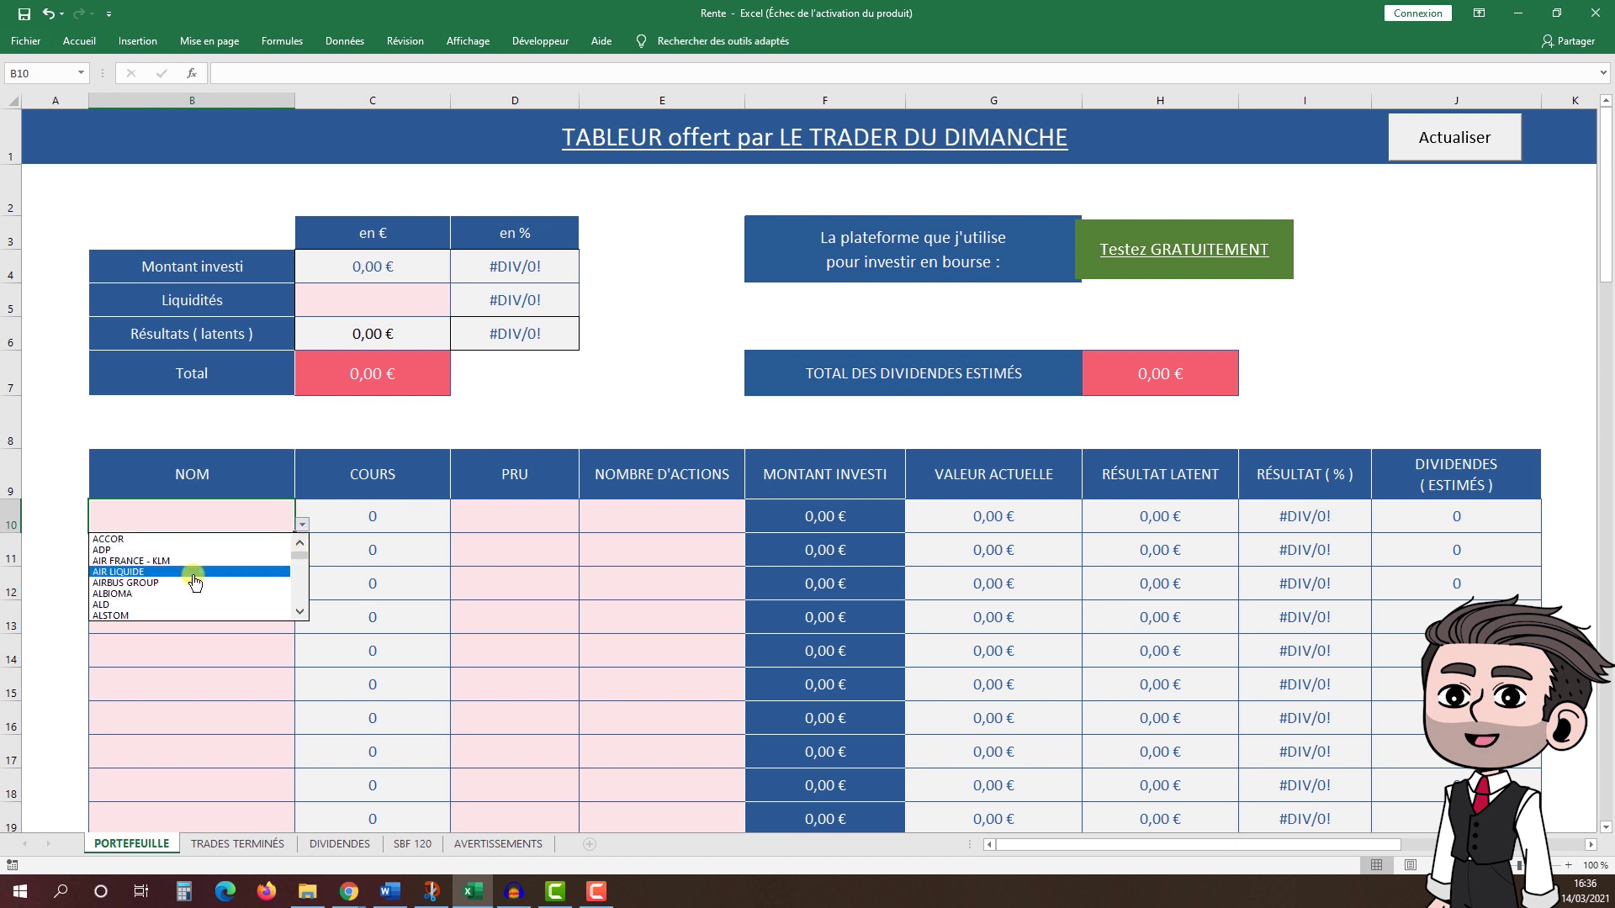
pyautogui.moveTo(304, 559); pyautogui.dragTo(304, 575)
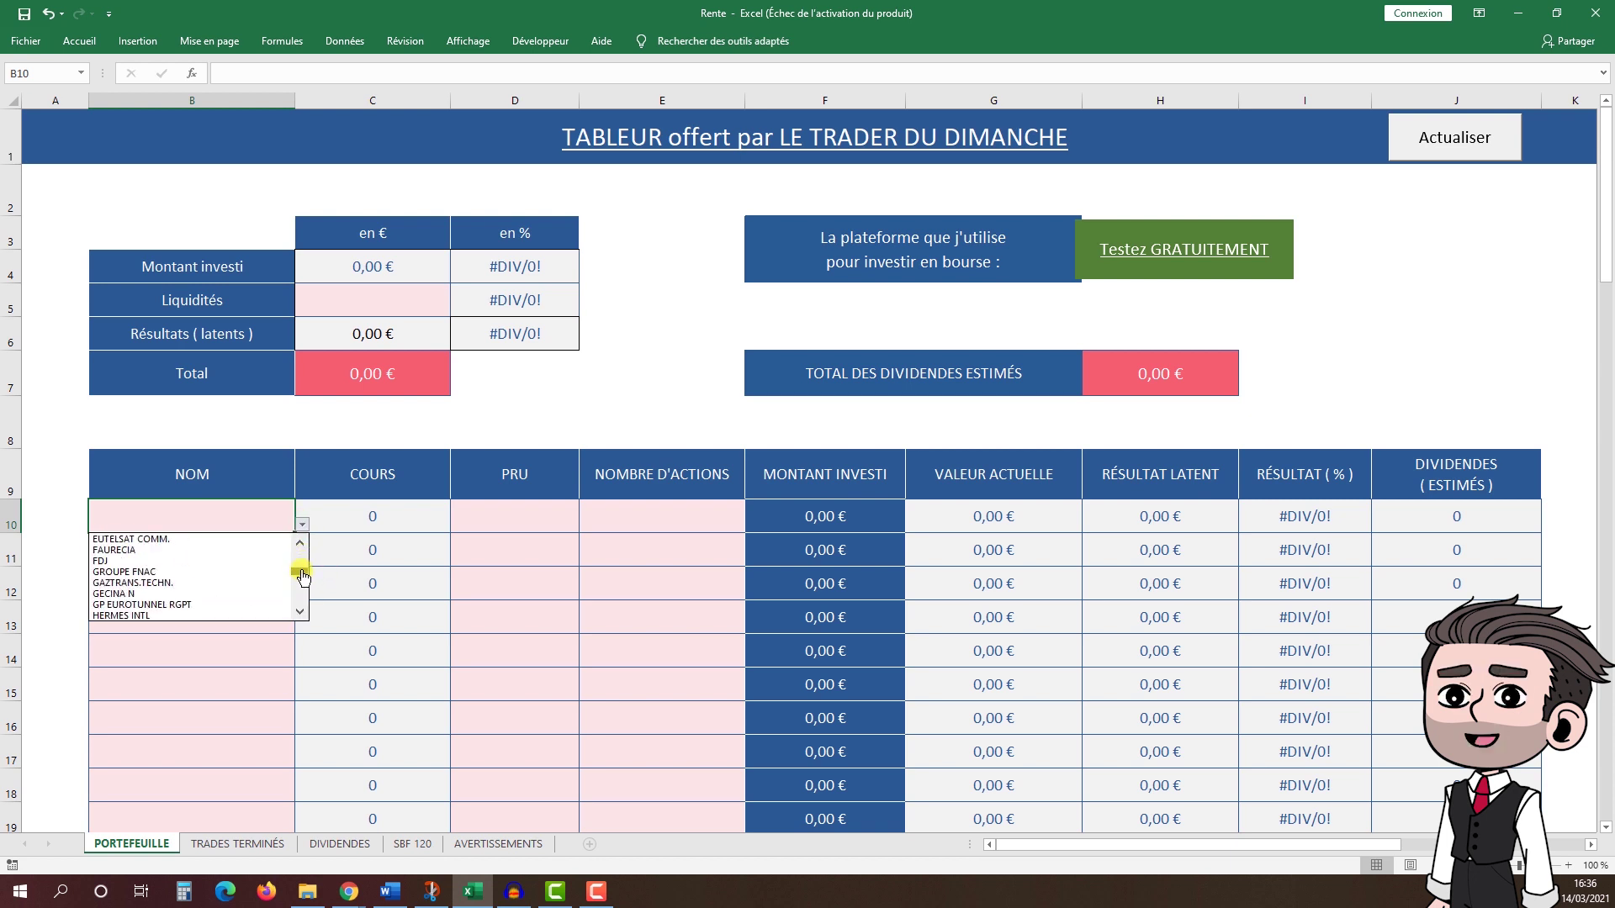
pyautogui.click(193, 539)
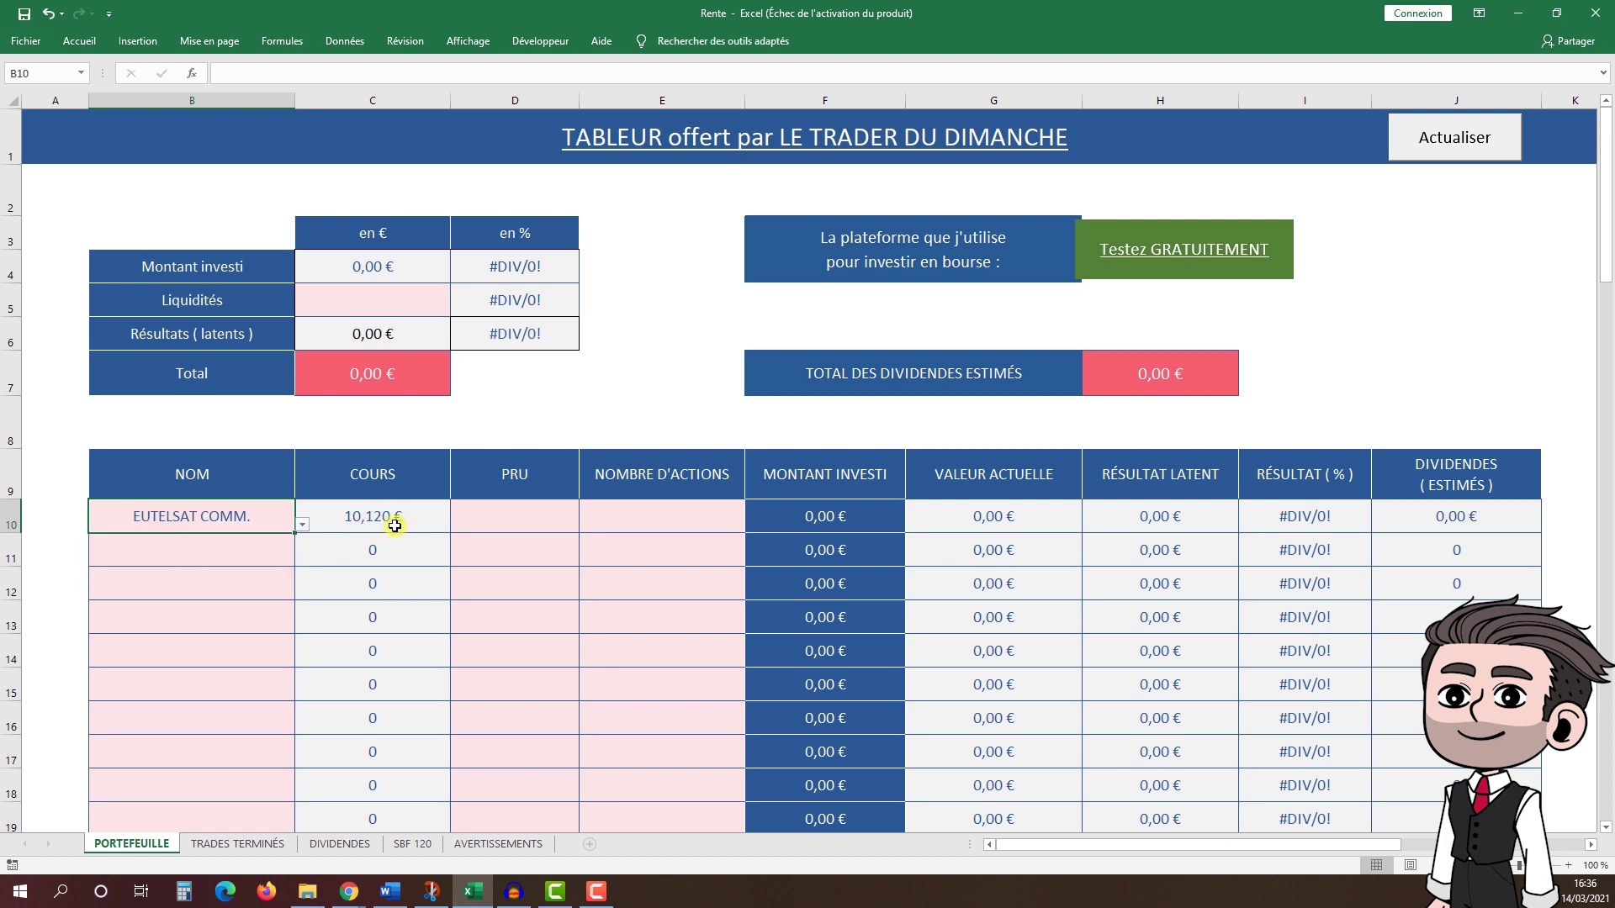
# Step: Set the PRU of the EUTELSAT COMM. row to 9,53 and move on to its number of shares
pyautogui.click(500, 519)
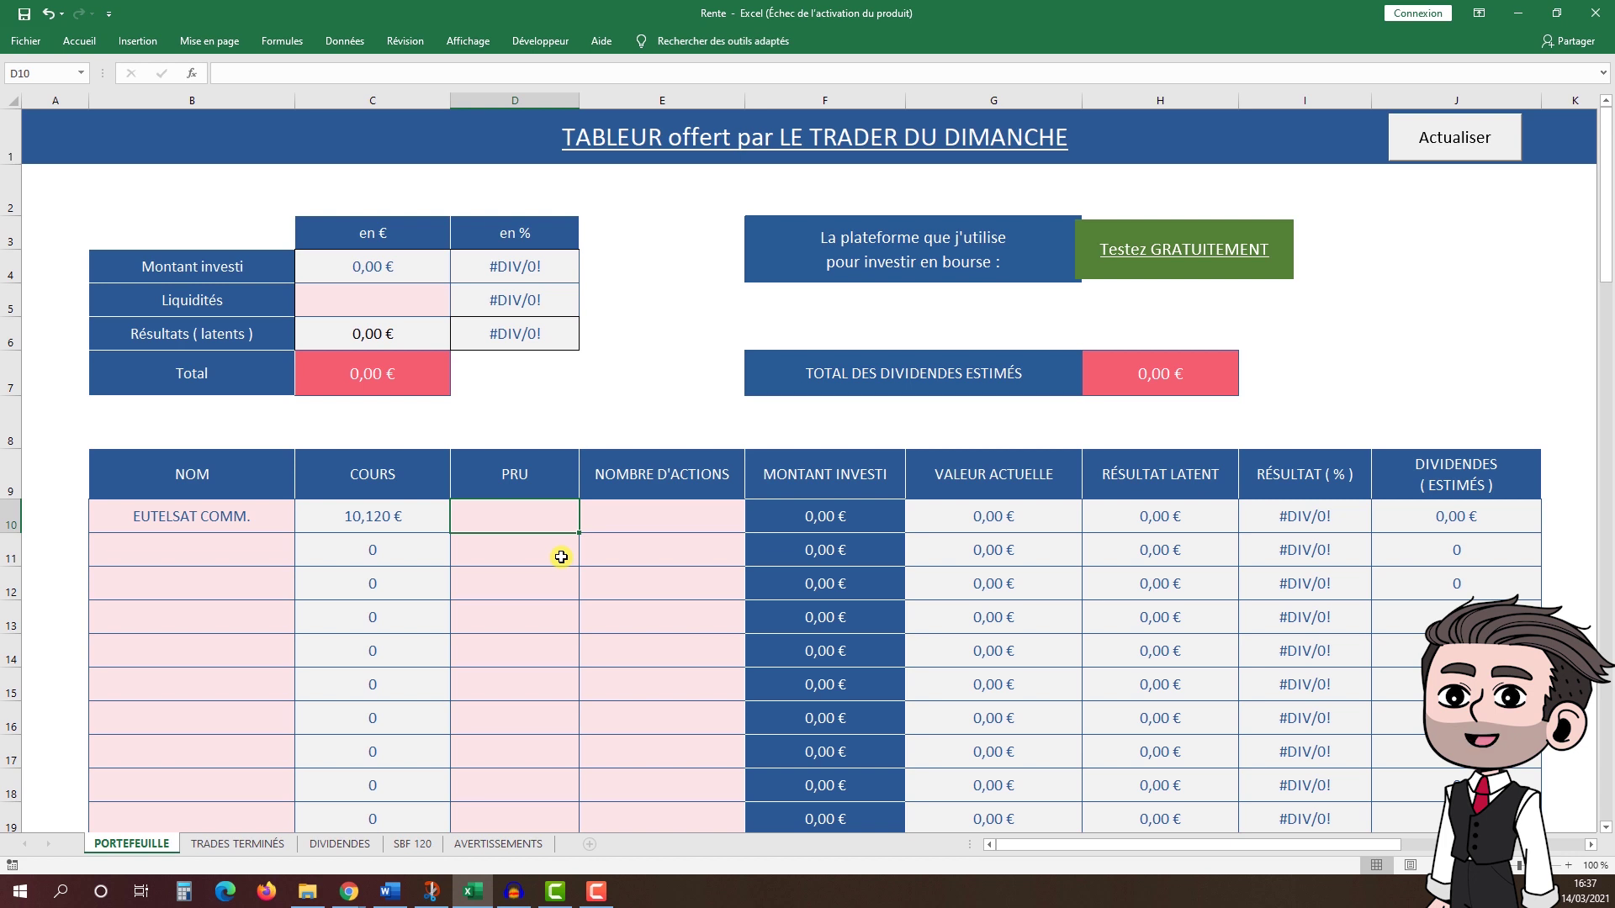
pyautogui.write('9,53')
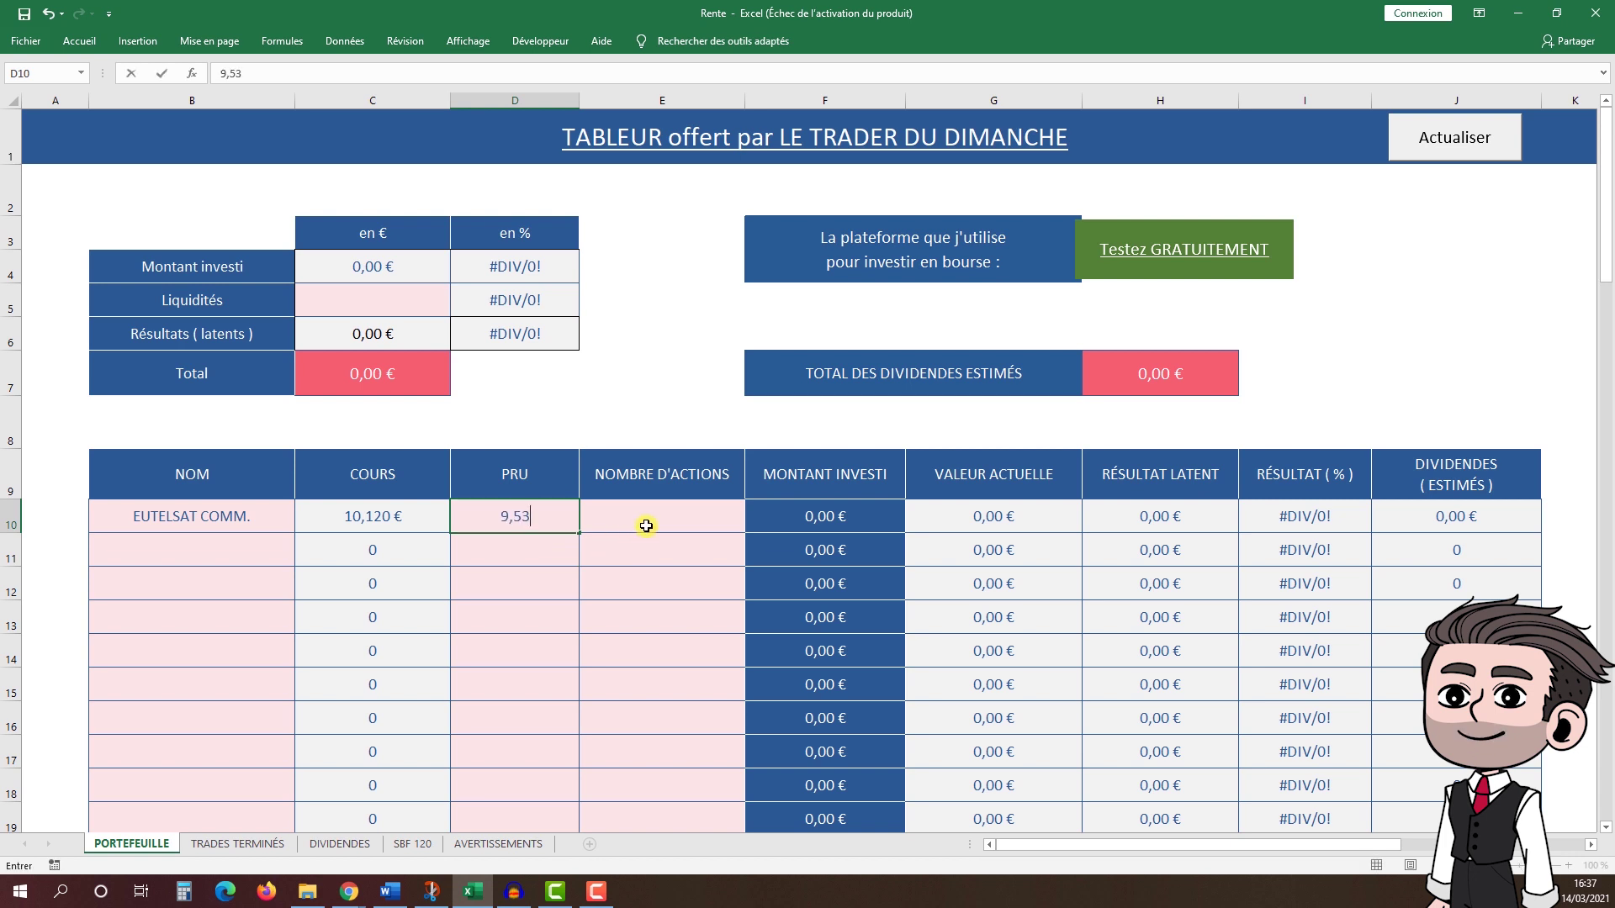
pyautogui.click(646, 526)
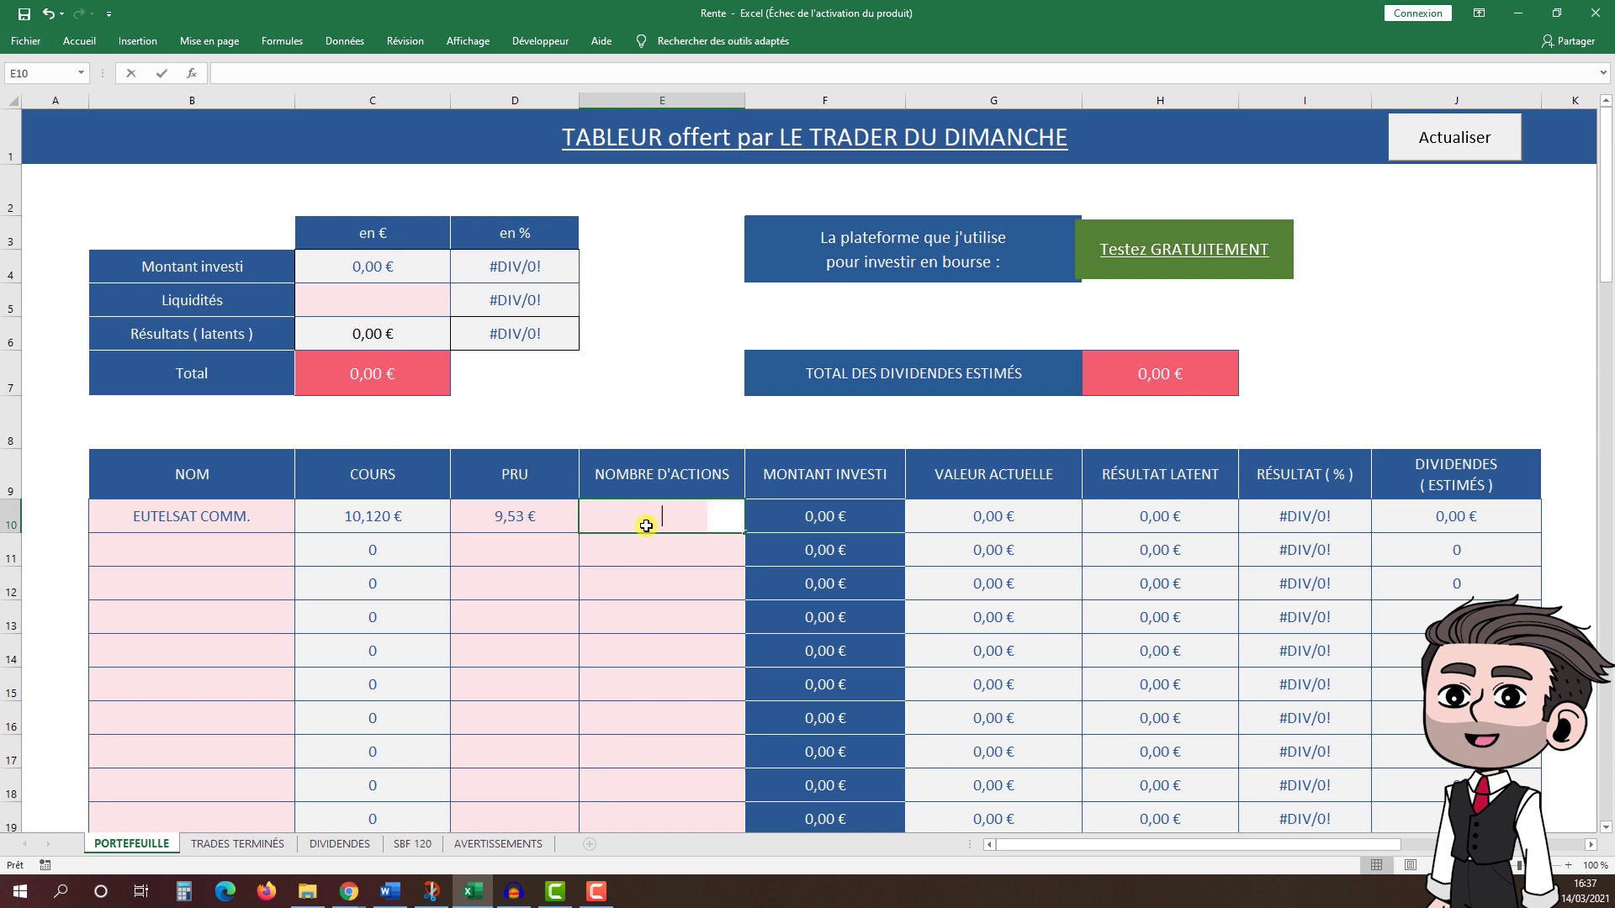
# Step: Enter 6948 as the number of shares in the EUTELSAT COMM. row
pyautogui.write('6948')
pyautogui.press('Return')
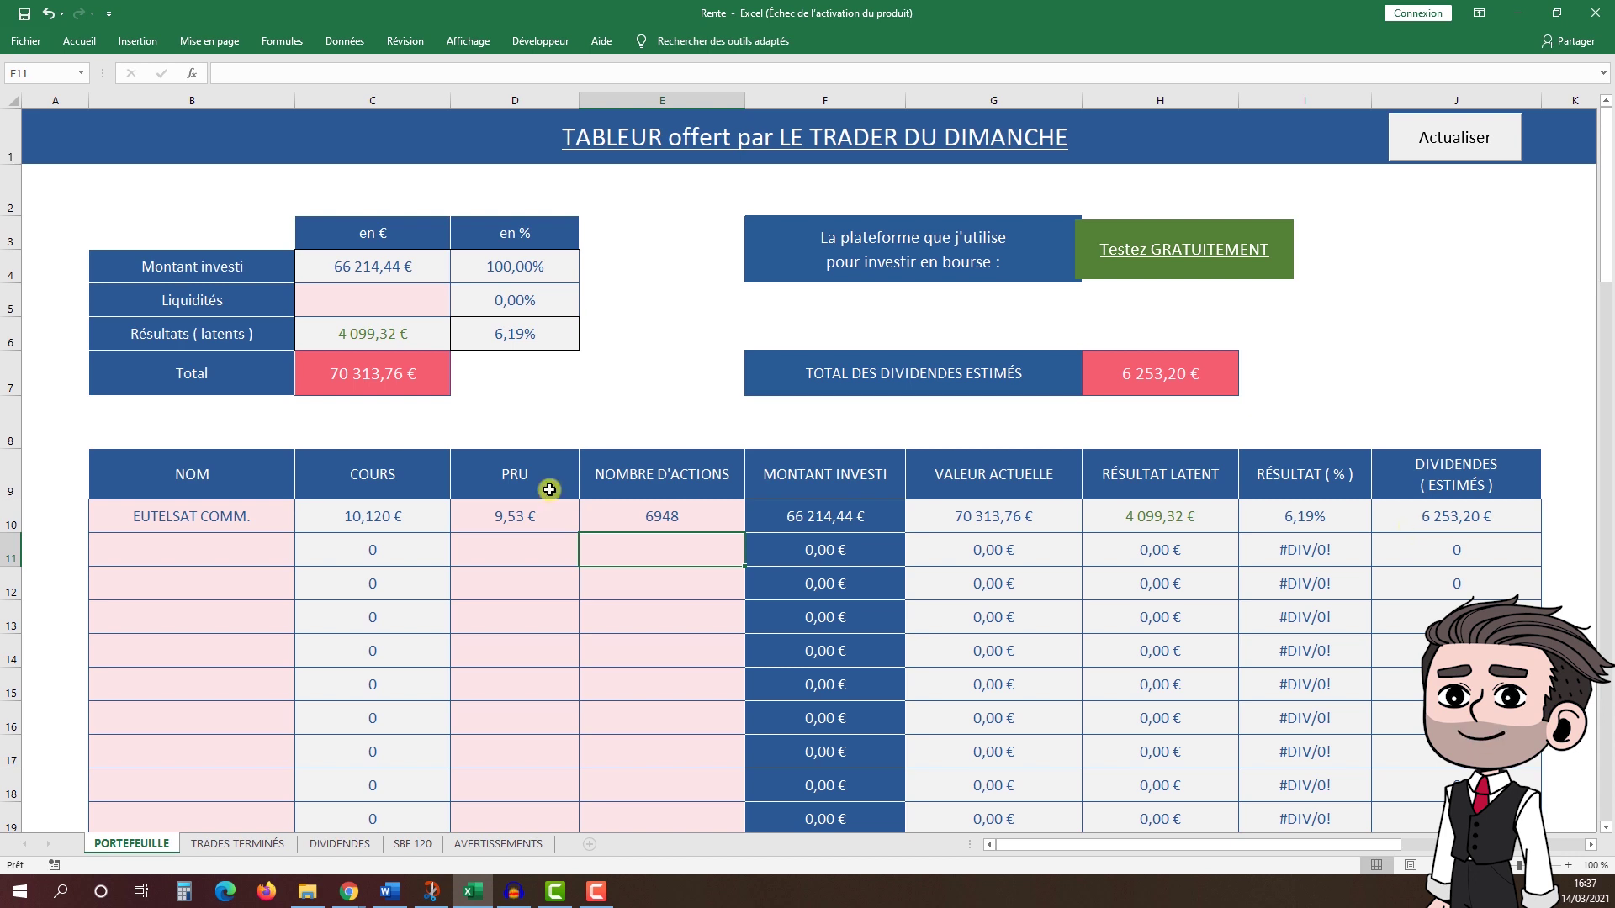
# Step: Choose ORANGE as the company name in the second row of the PORTEFEUILLE table
pyautogui.click(181, 561)
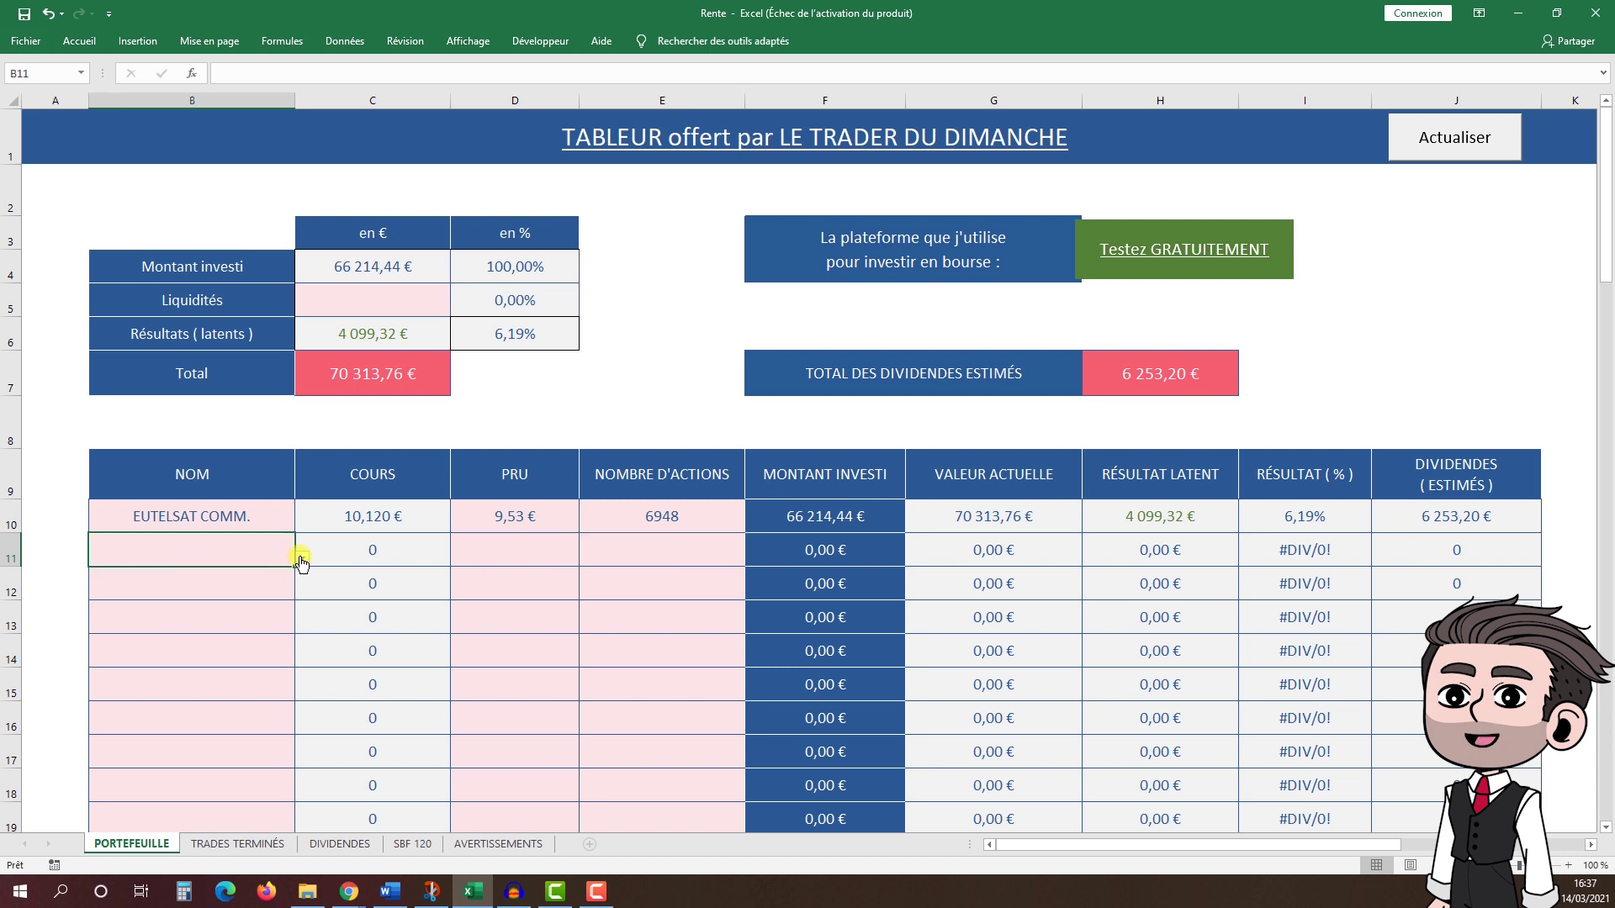
pyautogui.click(301, 558)
pyautogui.scroll(-5, 302, 606)
pyautogui.moveTo(301, 609); pyautogui.dragTo(301, 629)
pyautogui.scroll(4, 301, 628)
pyautogui.scroll(4, 301, 628)
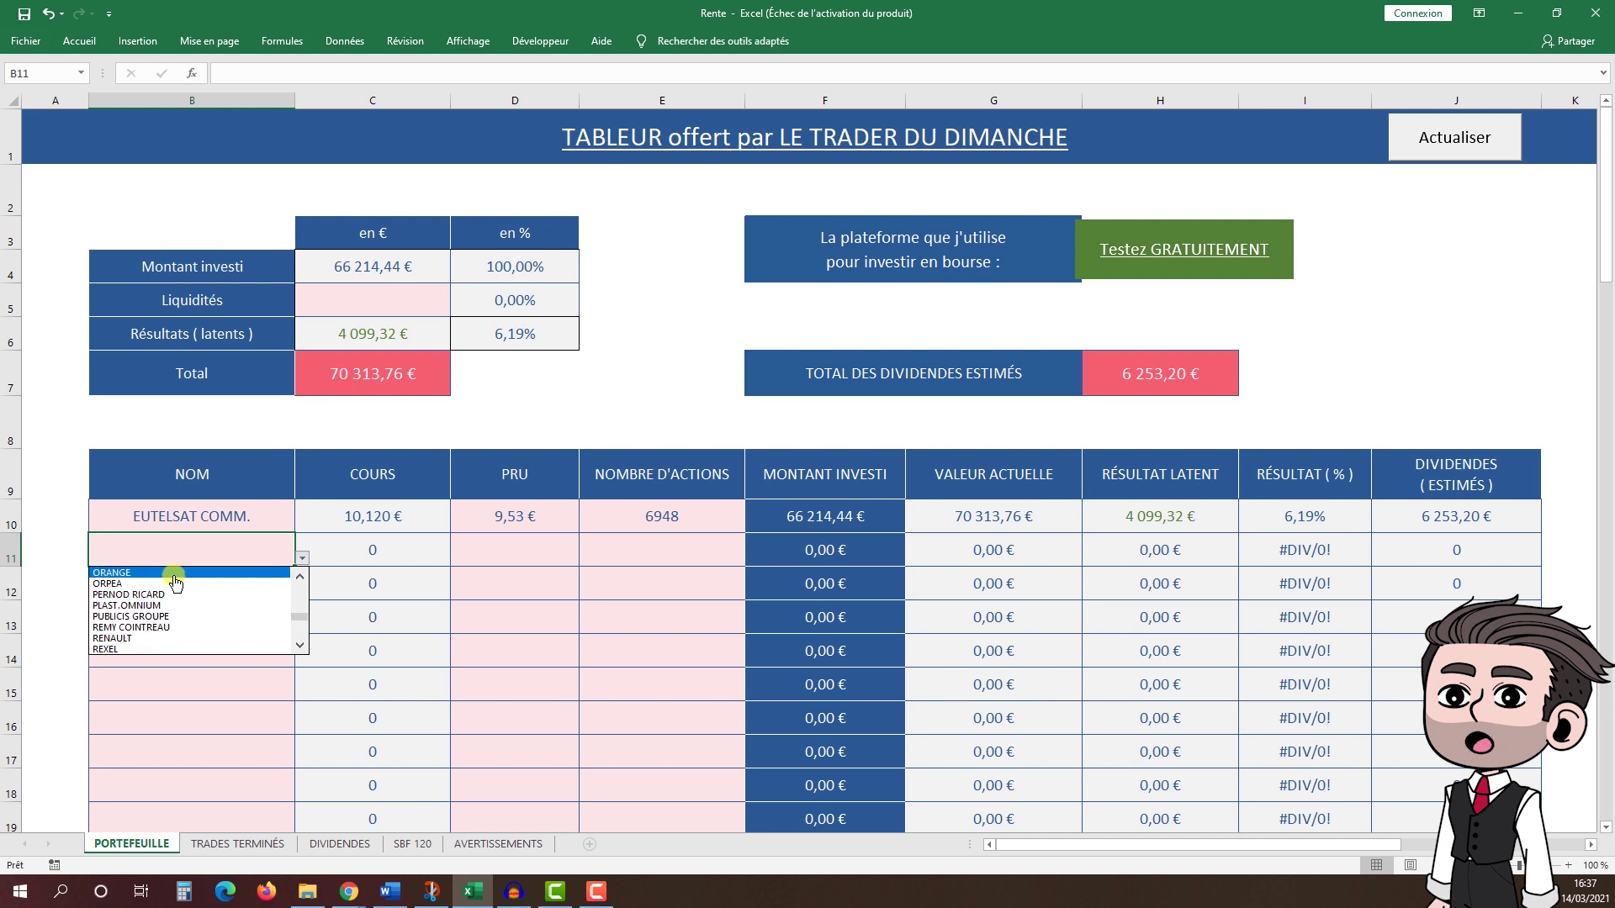
pyautogui.click(175, 573)
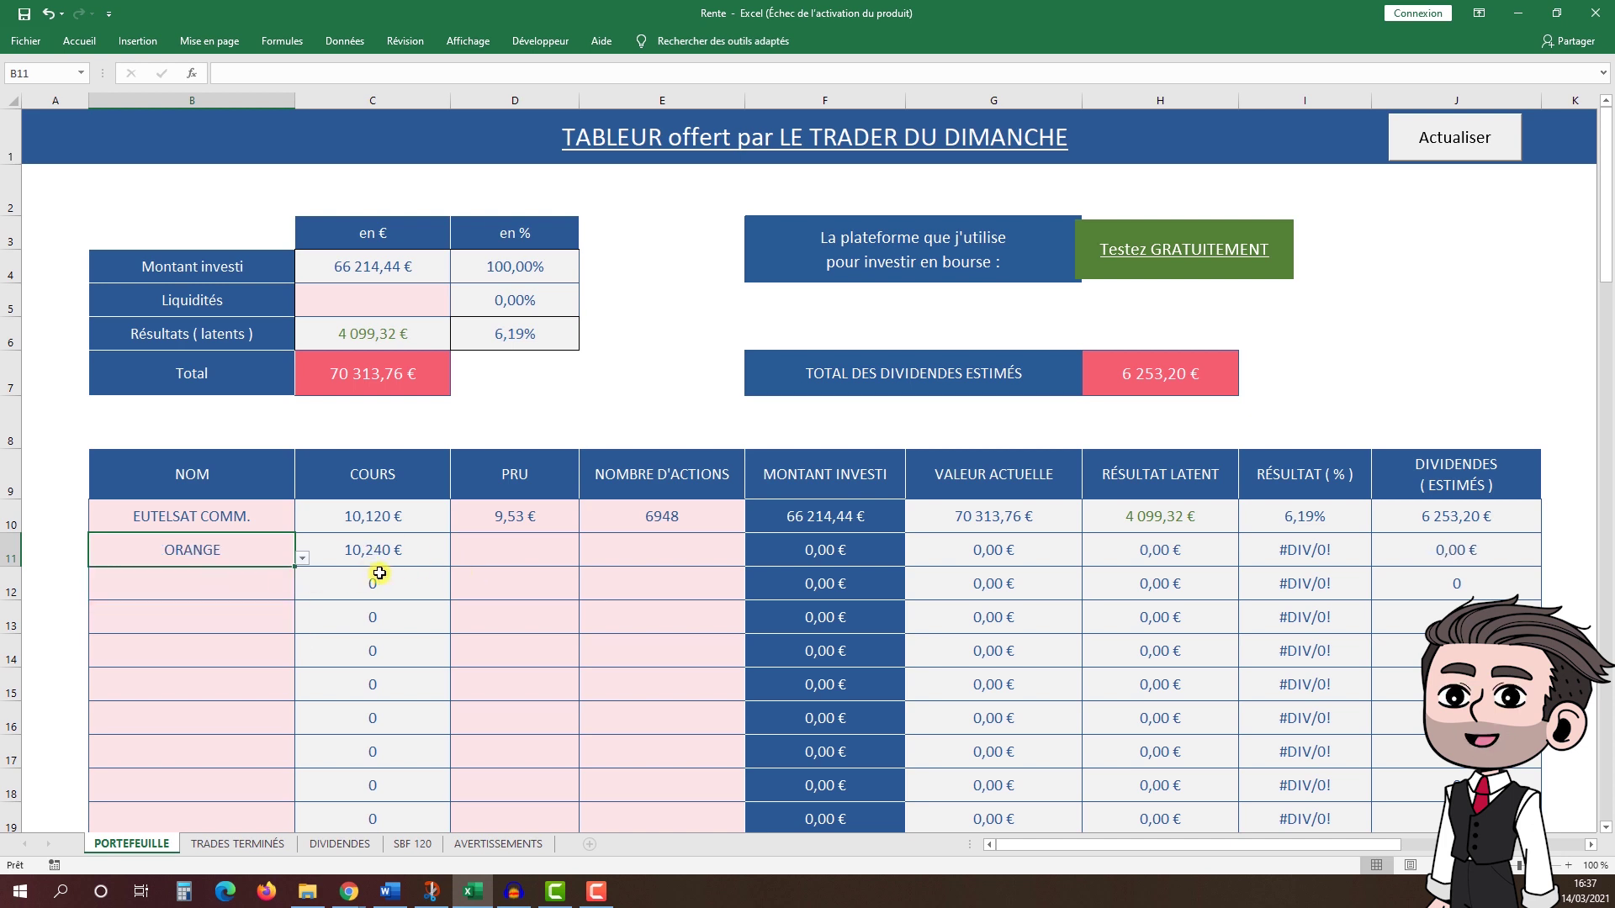
# Step: Set the PRU of the ORANGE row to 9,88 and its number of shares to 406
pyautogui.click(485, 556)
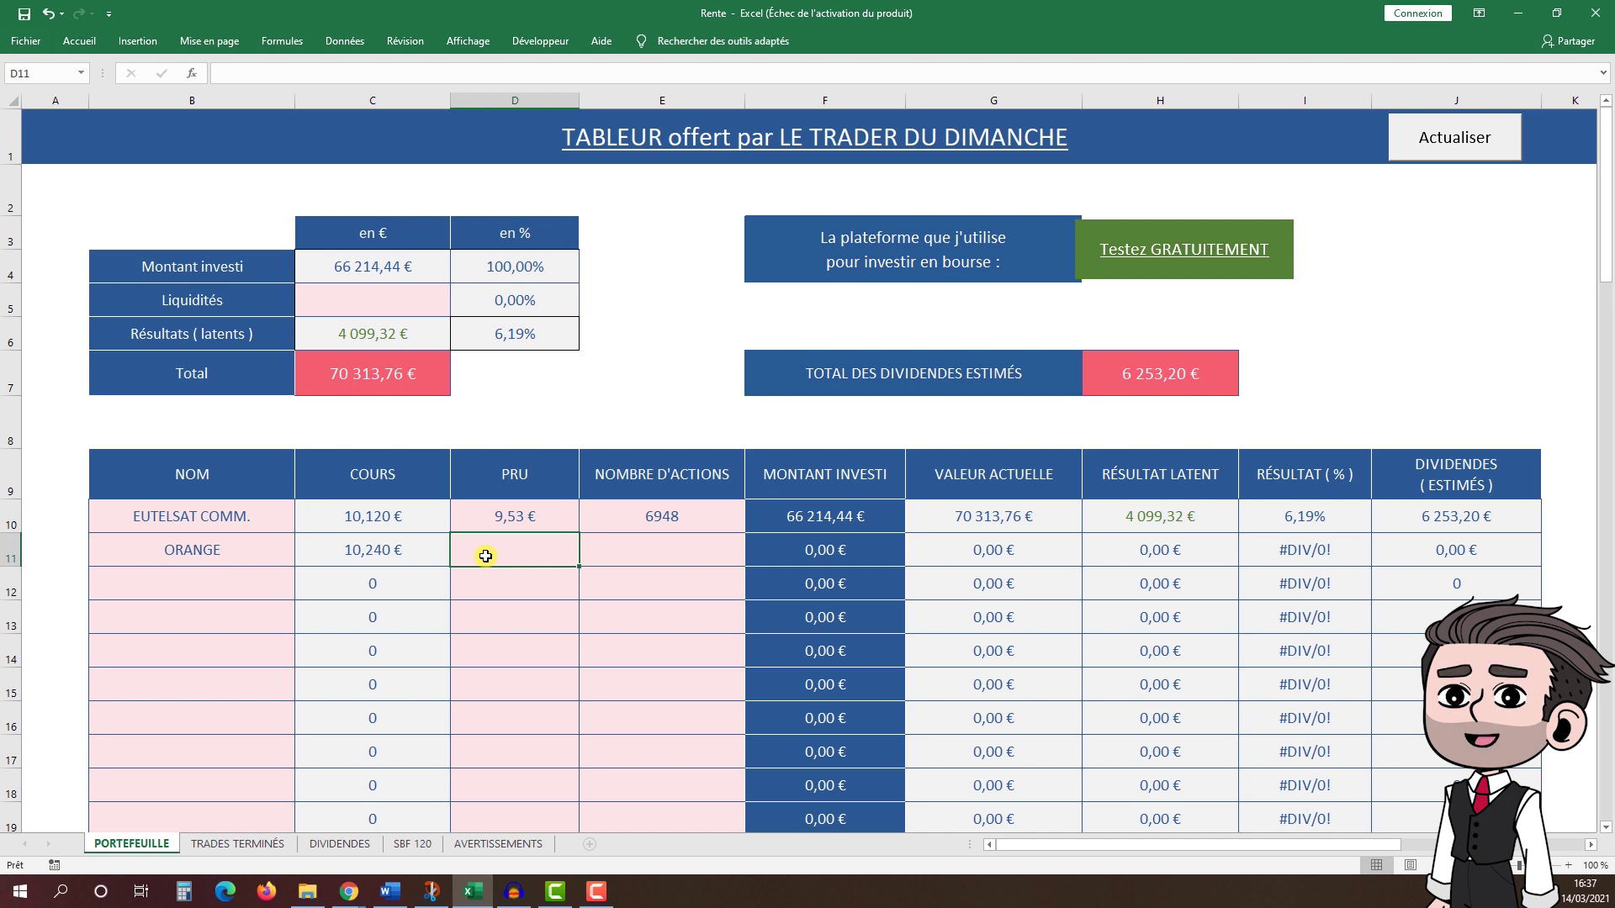
pyautogui.write('9,86')
pyautogui.press('Return')
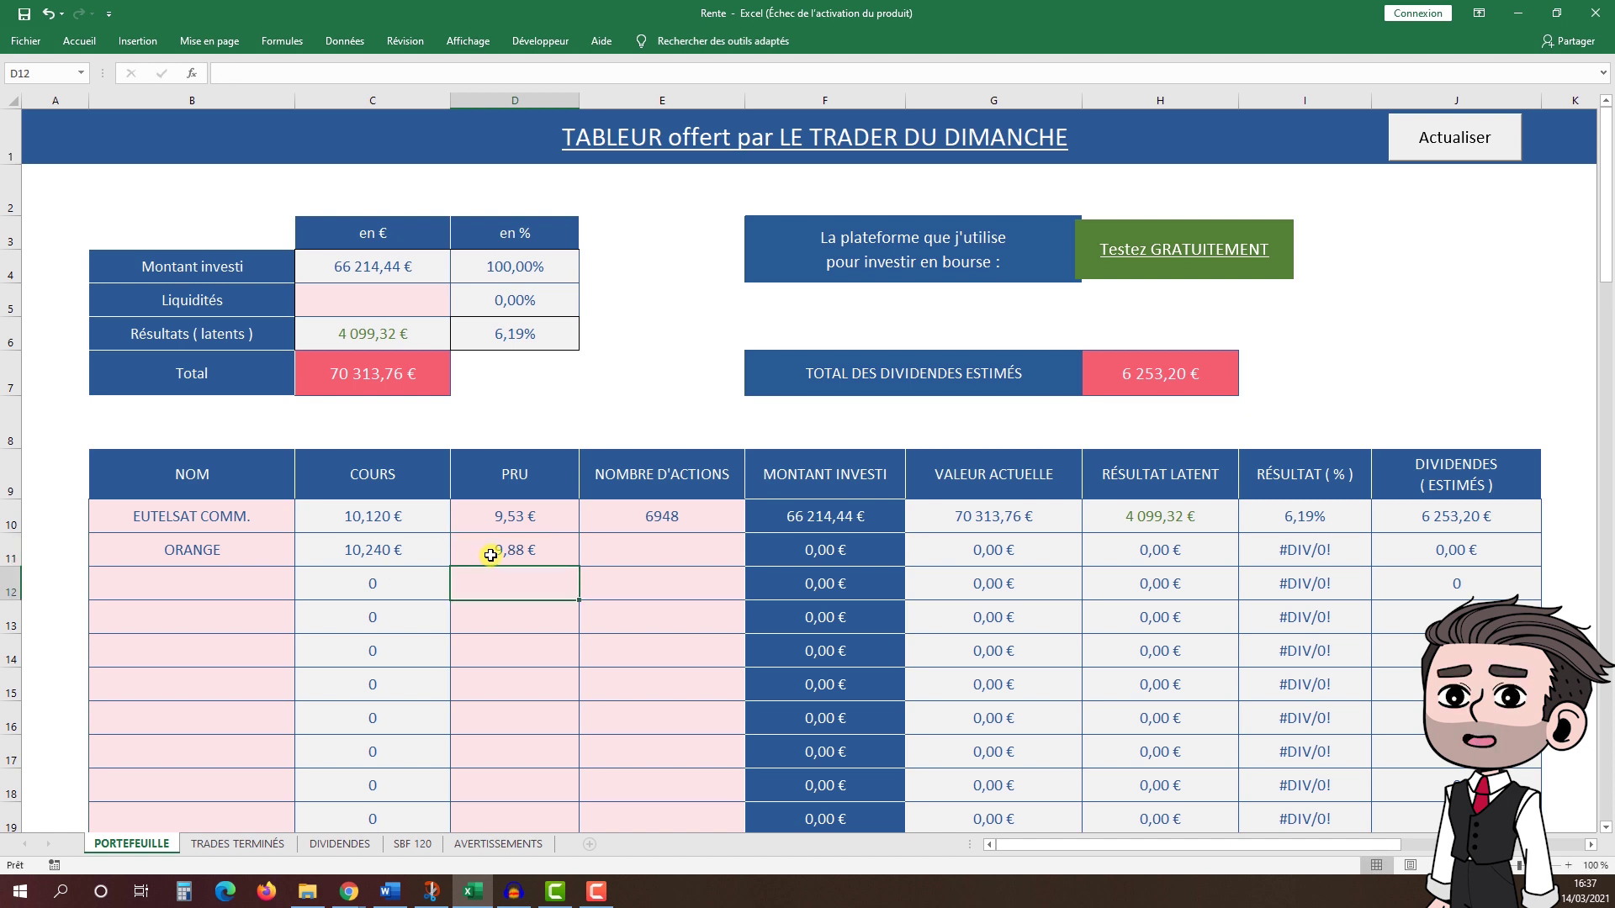
pyautogui.click(623, 556)
pyautogui.write('4')
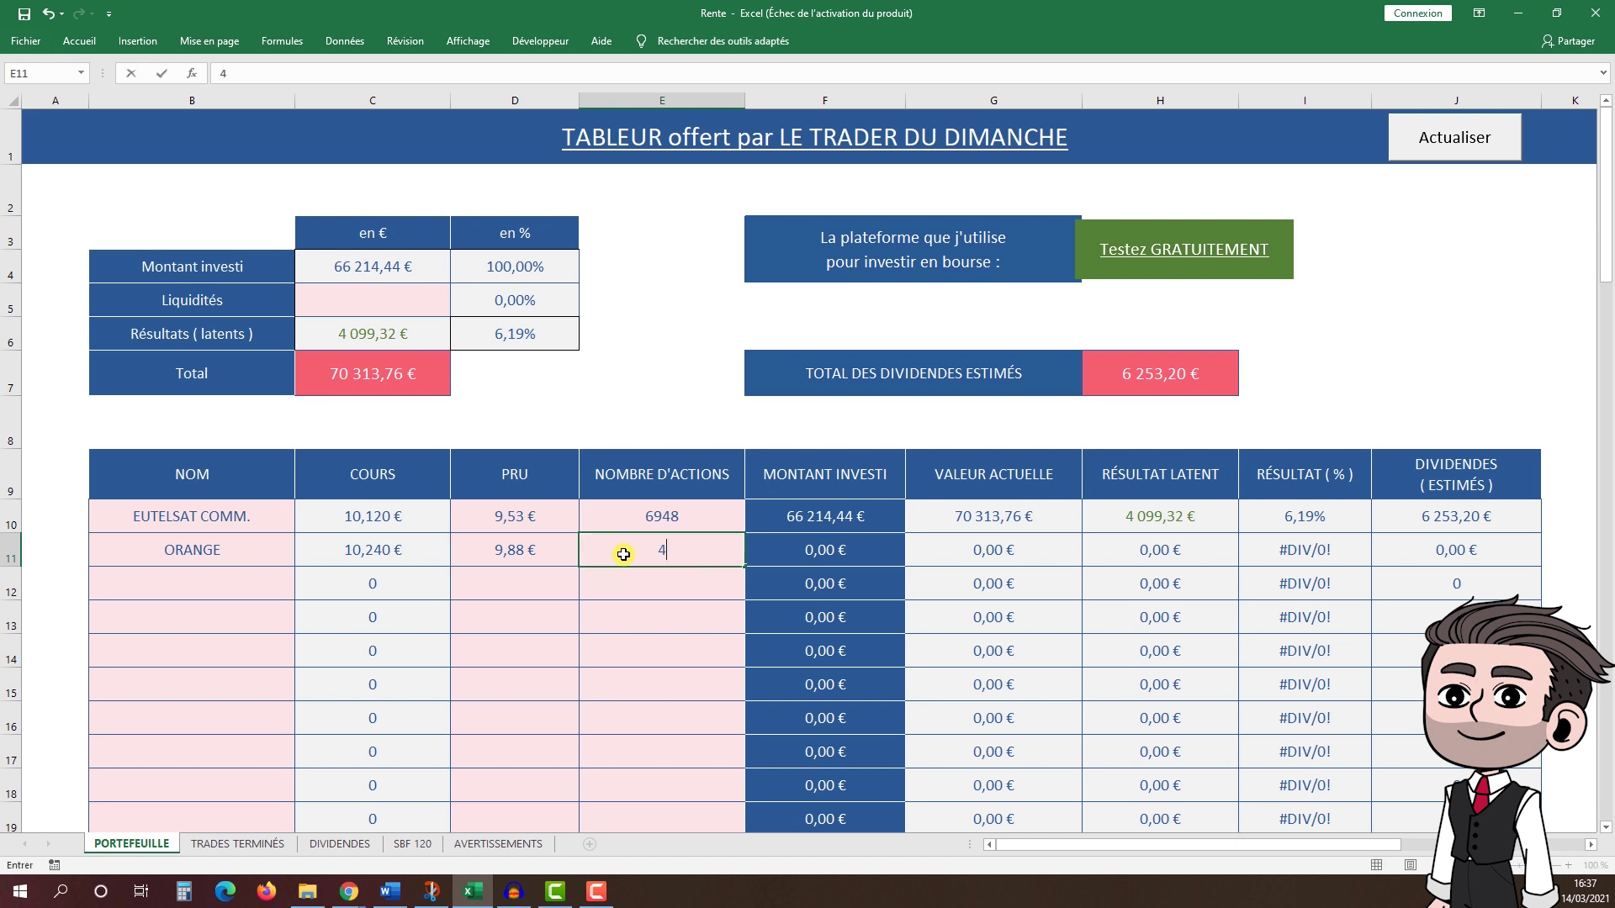
pyautogui.write('06')
pyautogui.press('Return')
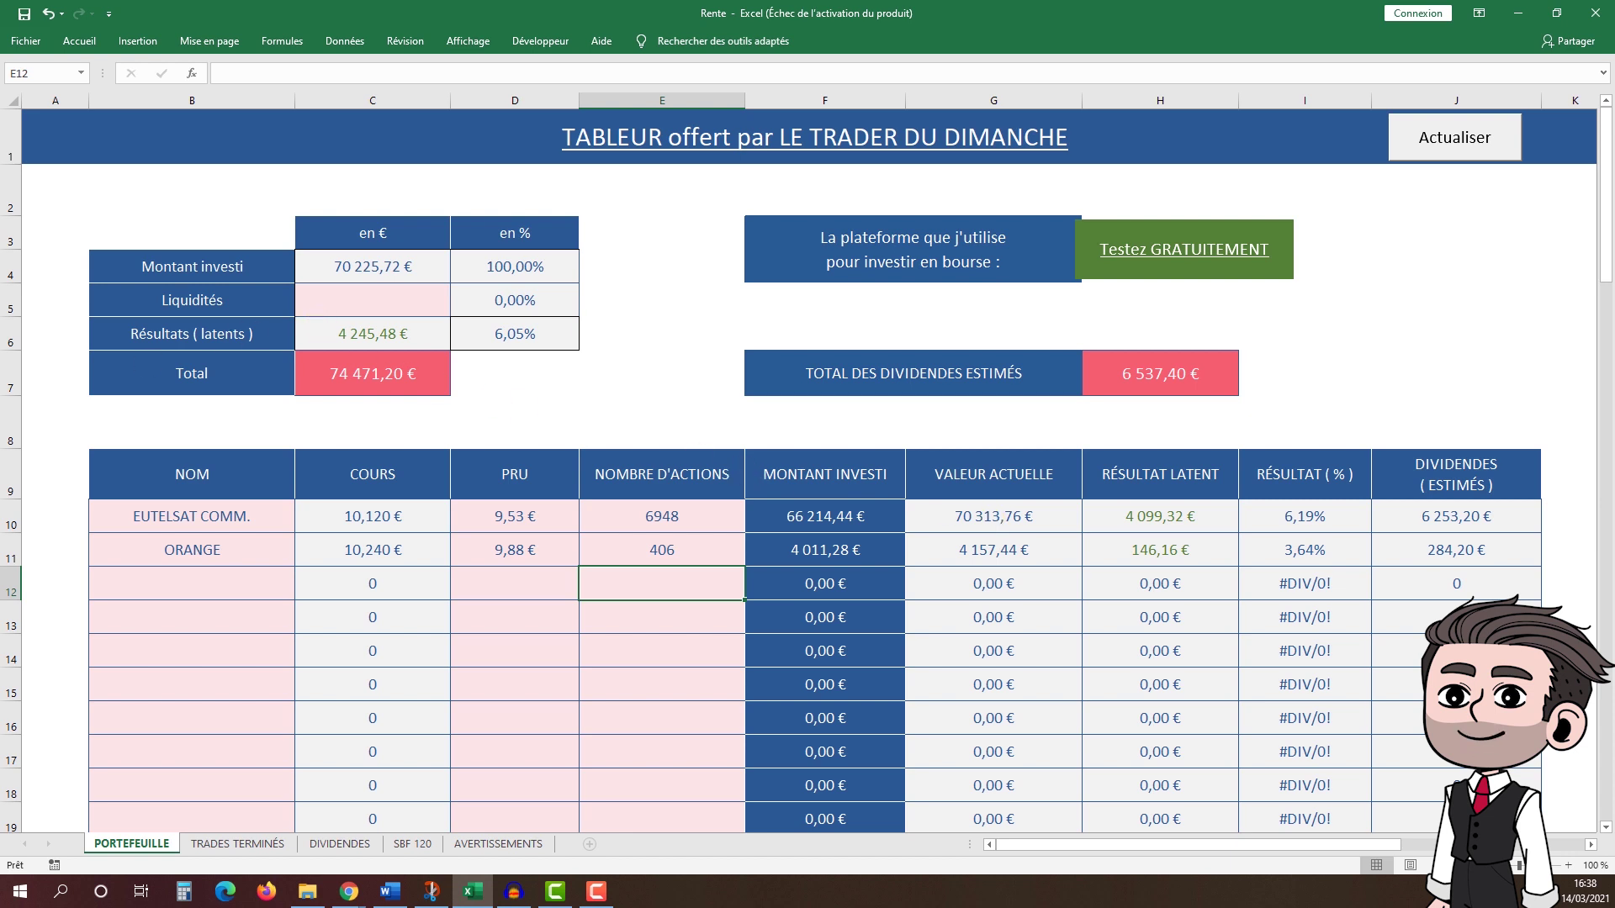
# Step: Switch to Capture d'écran et croquis to check the broker's cash balance and portfolio total, and move that window out of the way
pyautogui.click(432, 891)
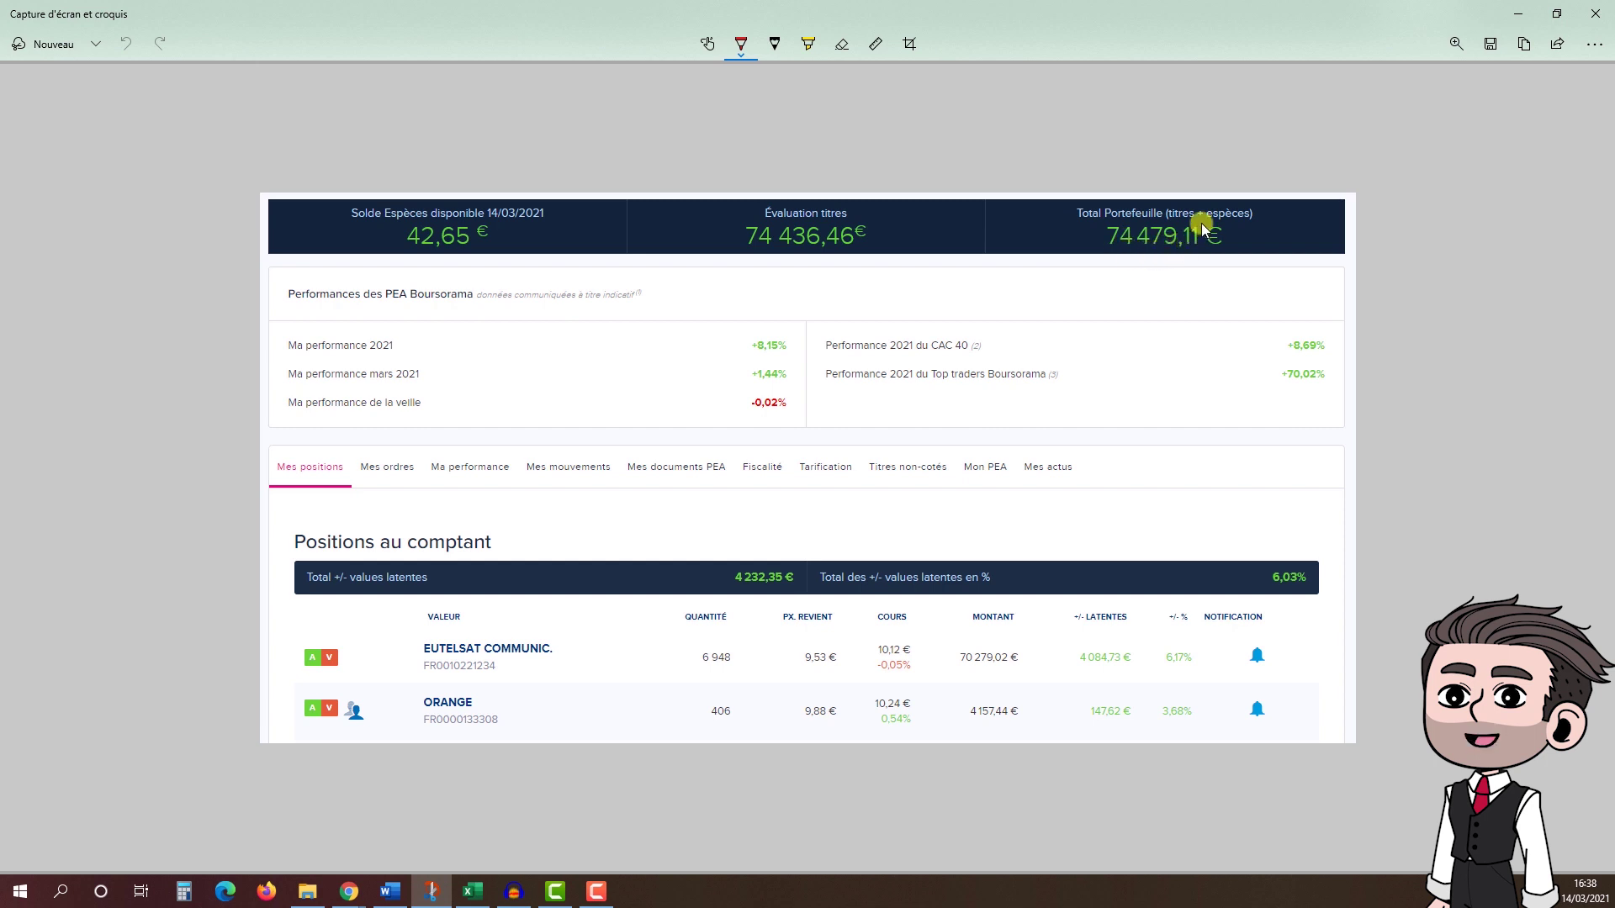
pyautogui.moveTo(995, 11)
pyautogui.mouseDown()
pyautogui.moveTo(415, 151)
pyautogui.moveTo(34, 4)
pyautogui.mouseUp()
pyautogui.click(69, 3)
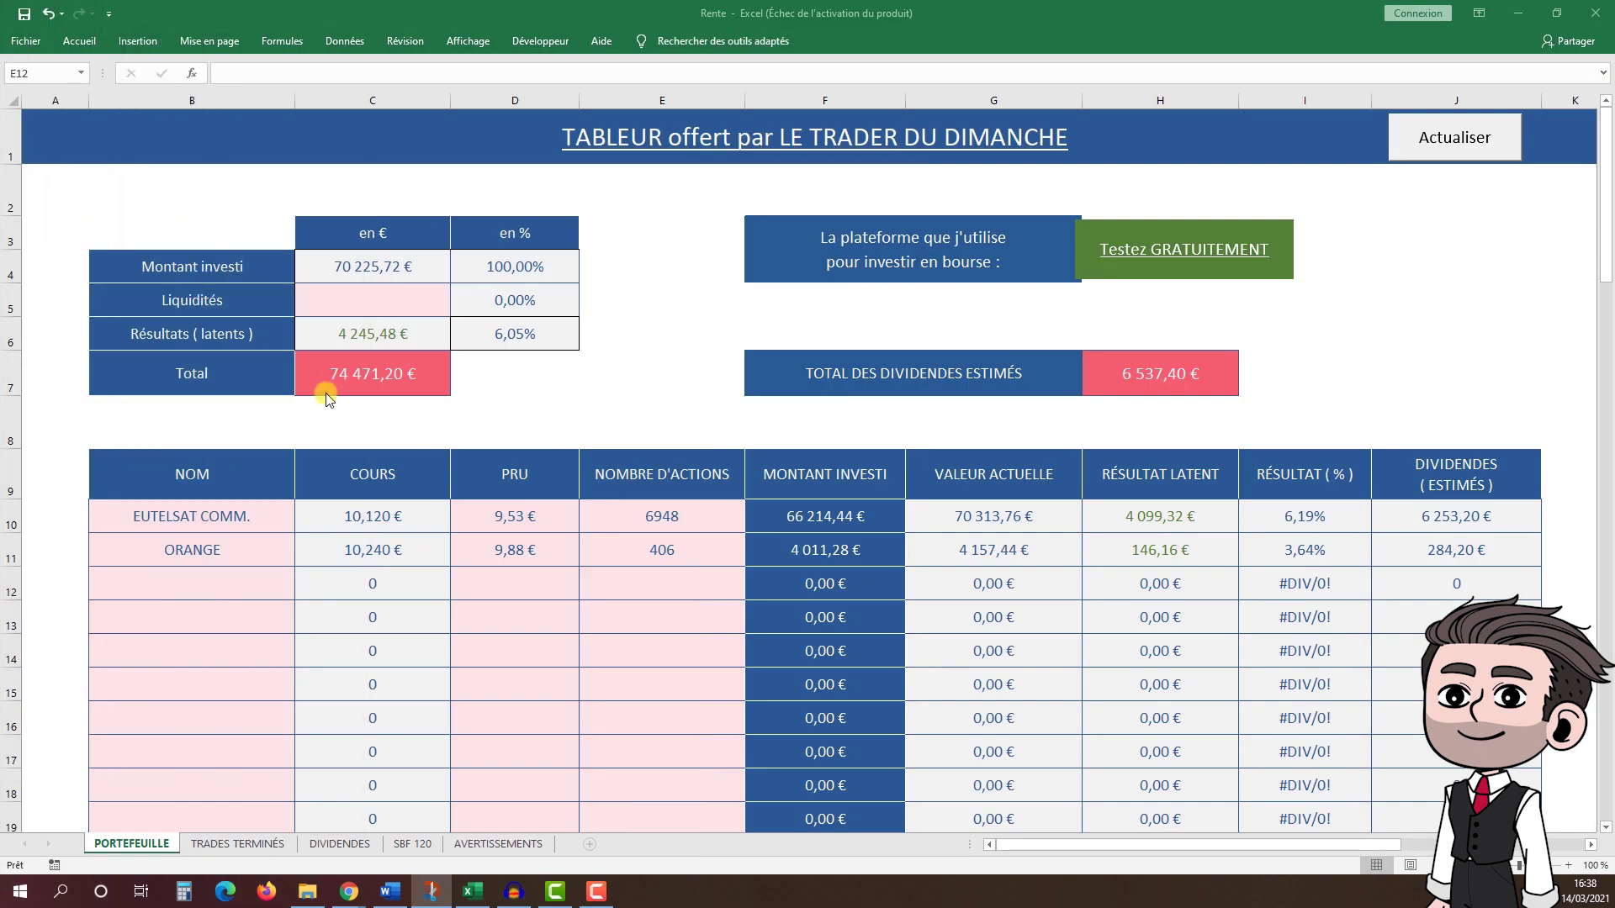
# Step: Set the Liquidités amount in the PORTEFEUILLE summary to 42,65
pyautogui.click(358, 299)
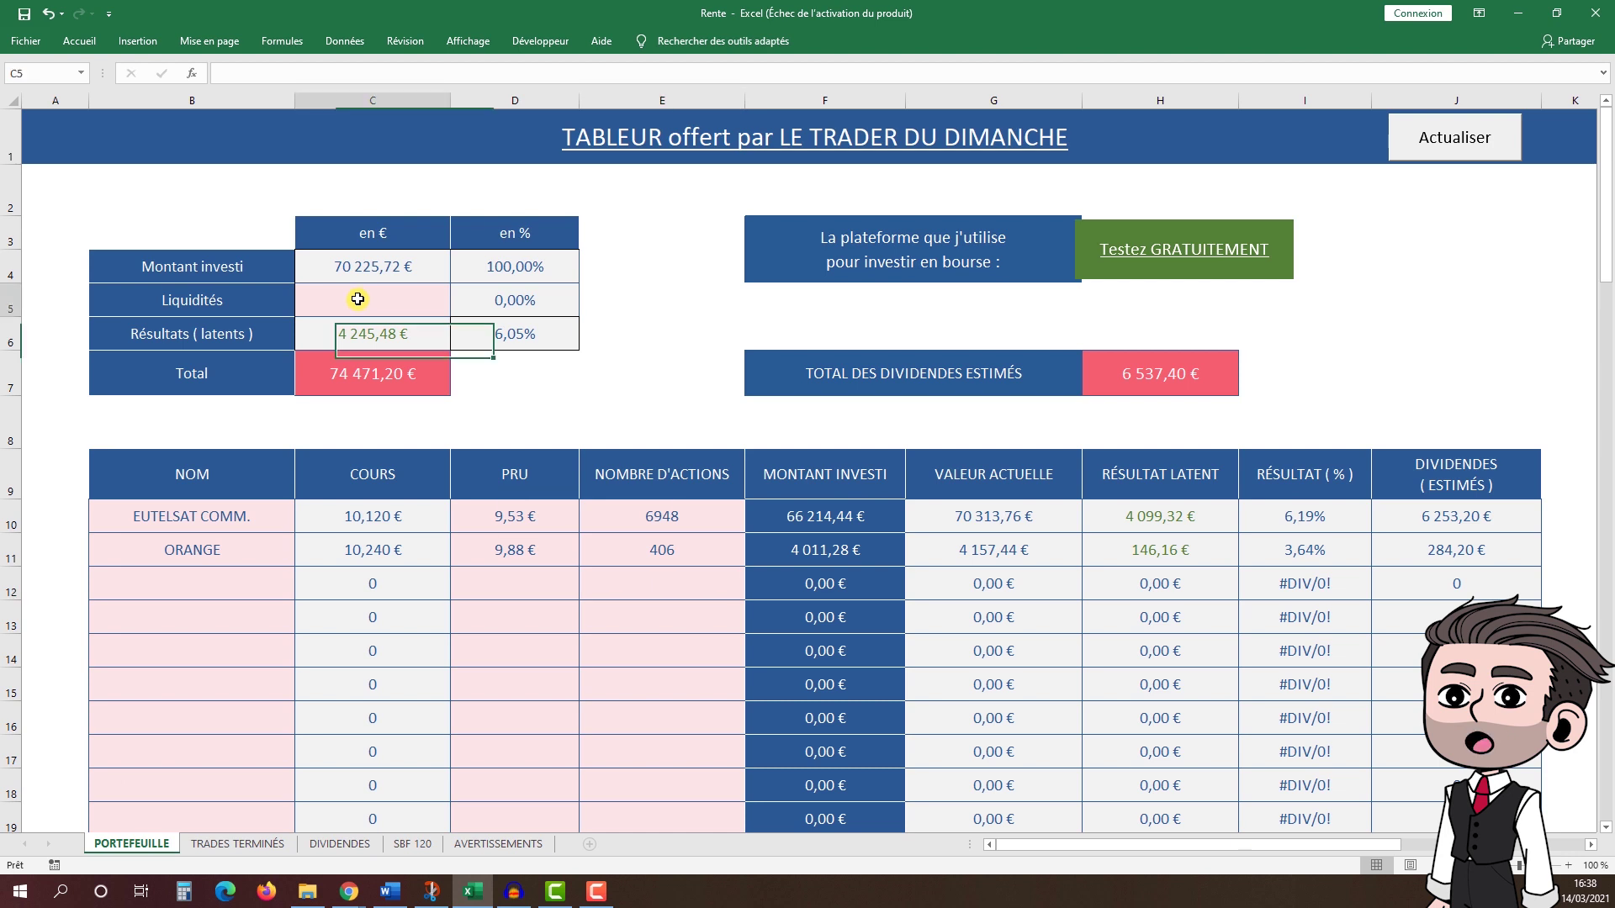
pyautogui.write('42')
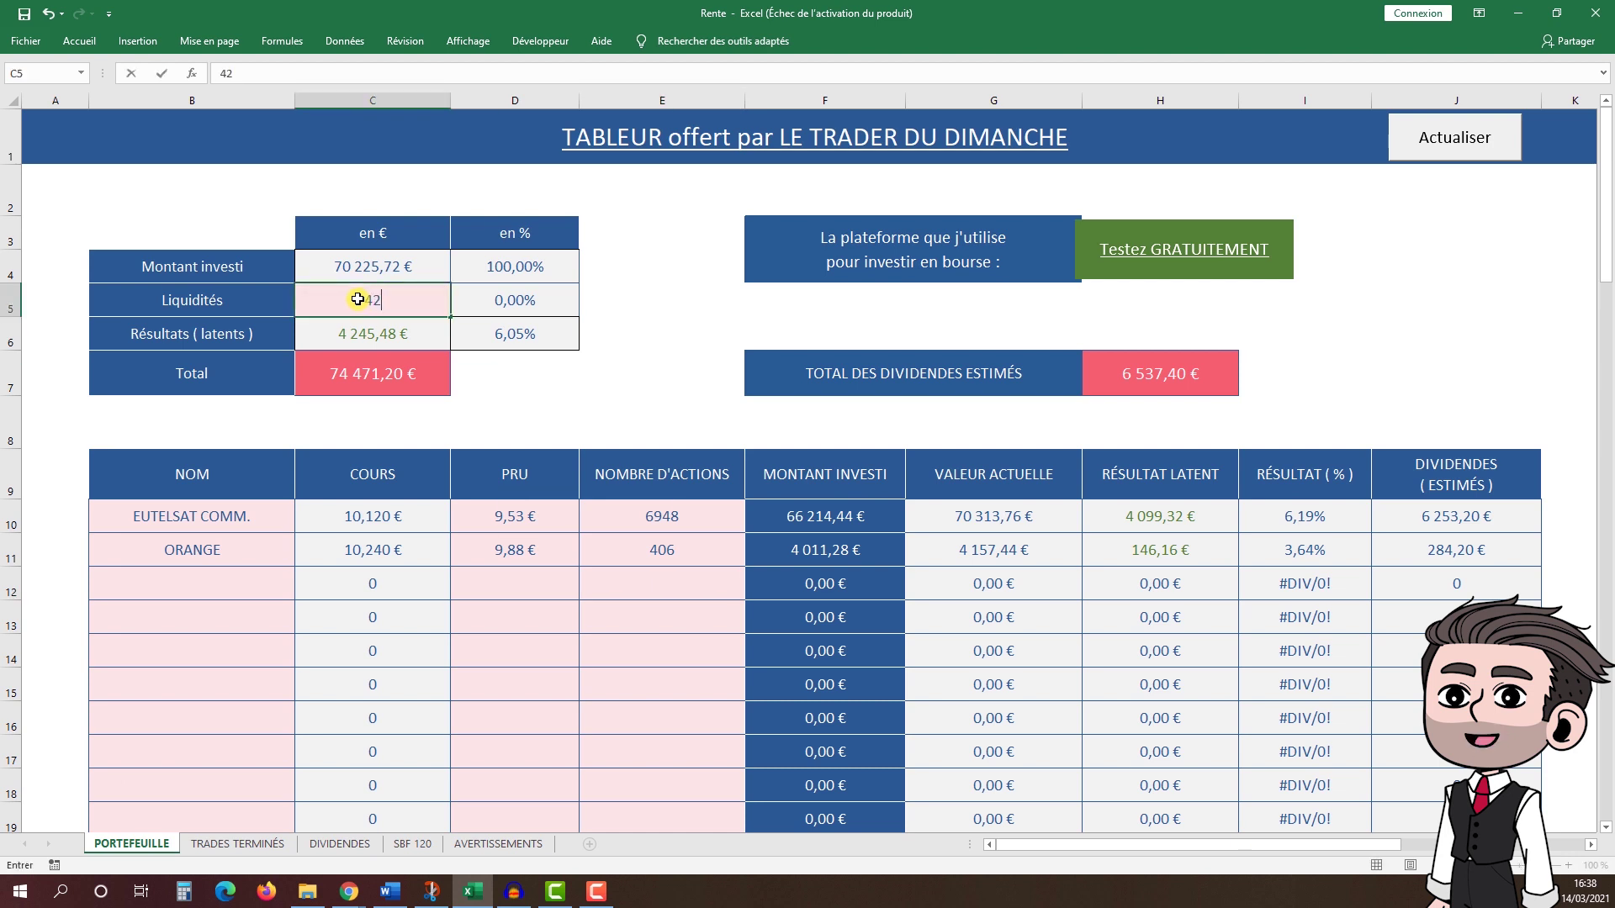
pyautogui.write(',62')
pyautogui.press('BackSpace')
pyautogui.write('5')
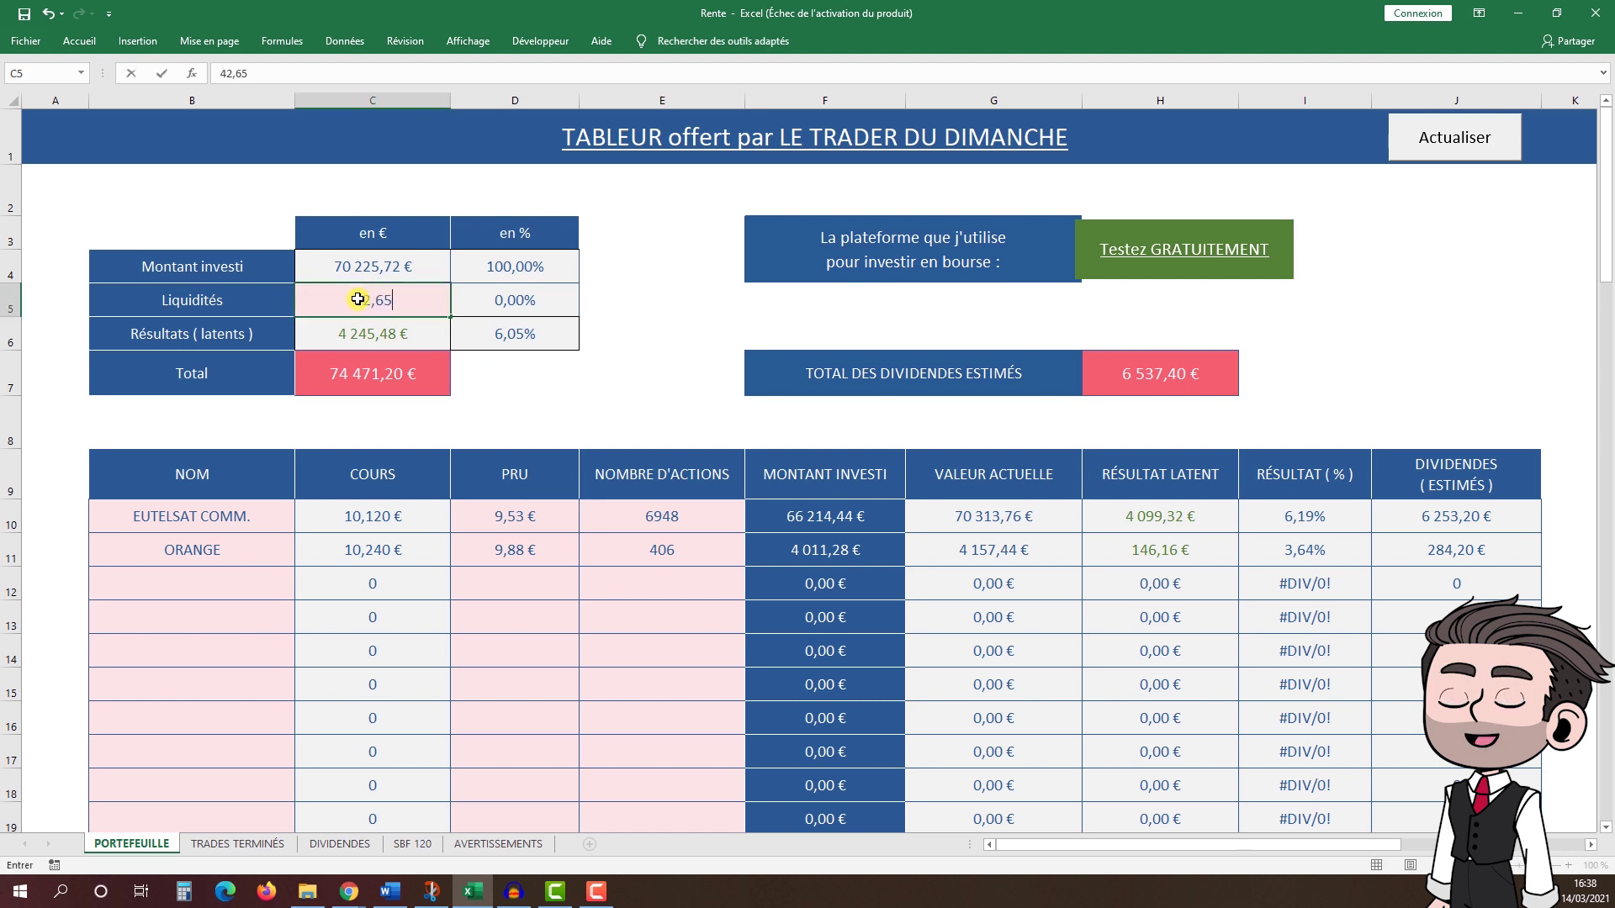
pyautogui.press('Return')
pyautogui.click(626, 429)
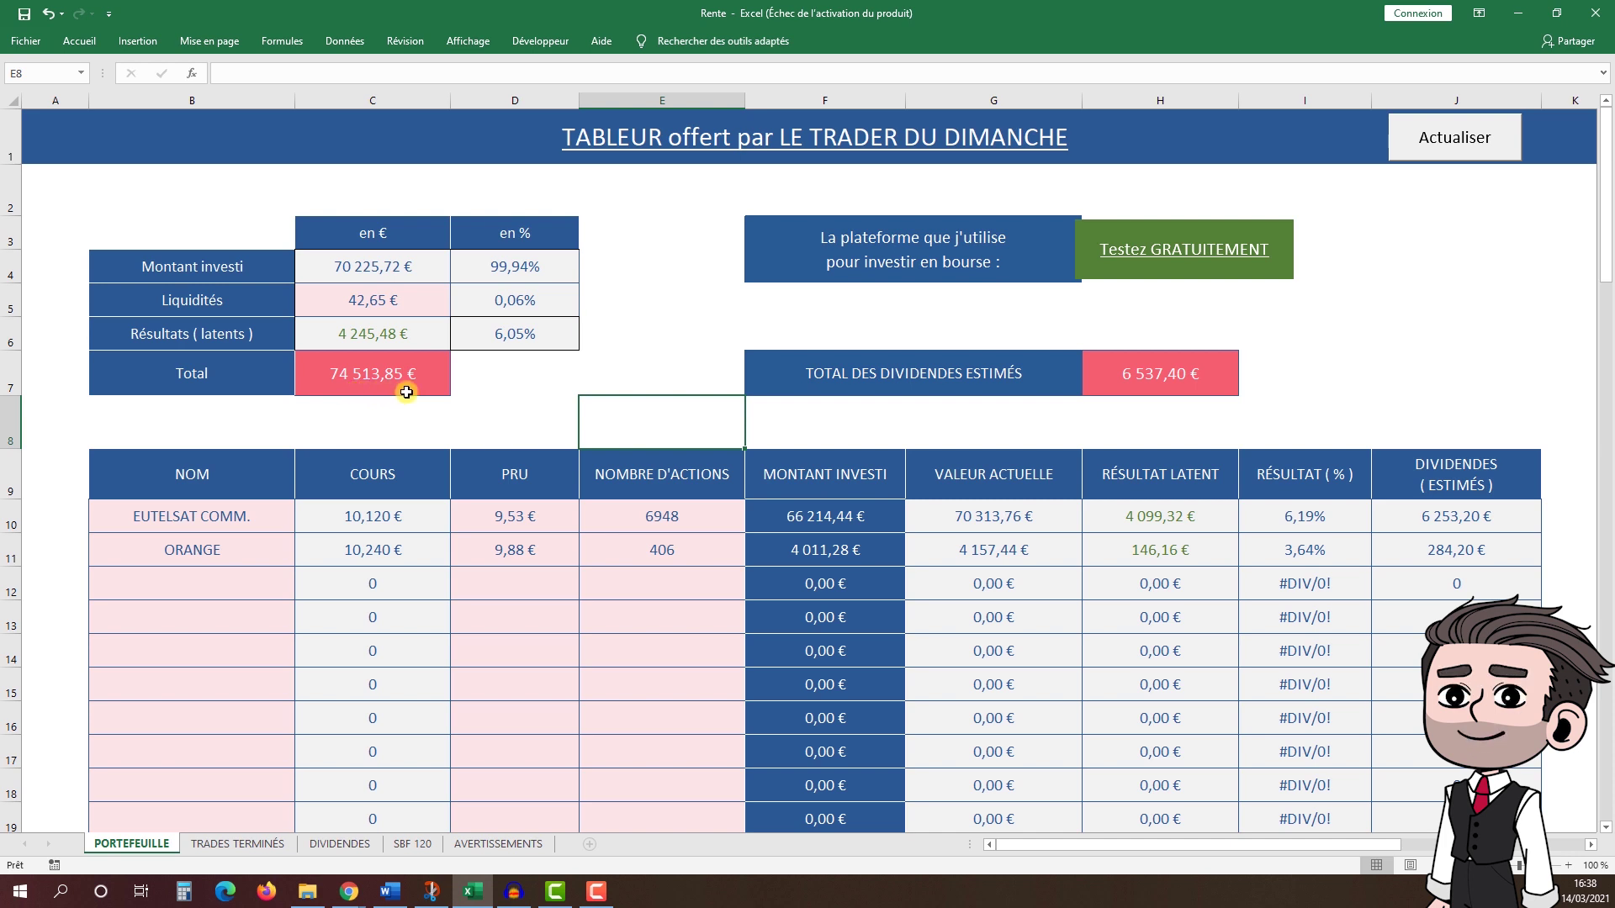
# Step: Bring back Capture d'écran et croquis to compare the broker's total portfolio with the sheet's Total, and clear the window away
pyautogui.click(431, 892)
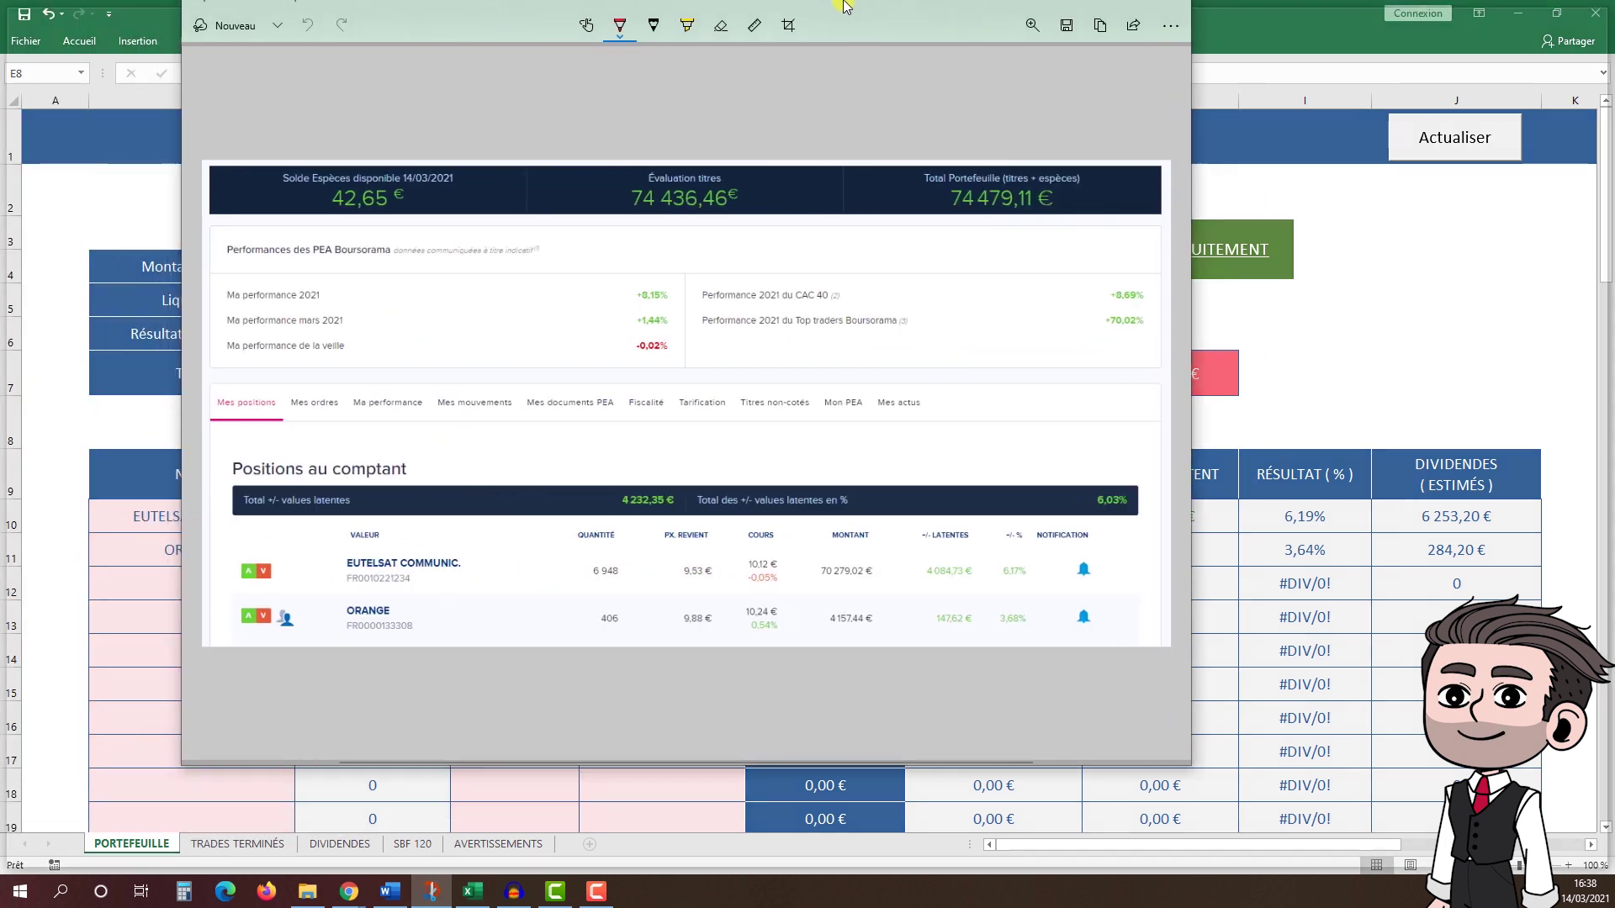
pyautogui.moveTo(845, 4); pyautogui.dragTo(846, 1)
pyautogui.moveTo(1064, 25)
pyautogui.mouseDown()
pyautogui.moveTo(909, 589)
pyautogui.moveTo(1003, 153)
pyautogui.mouseUp()
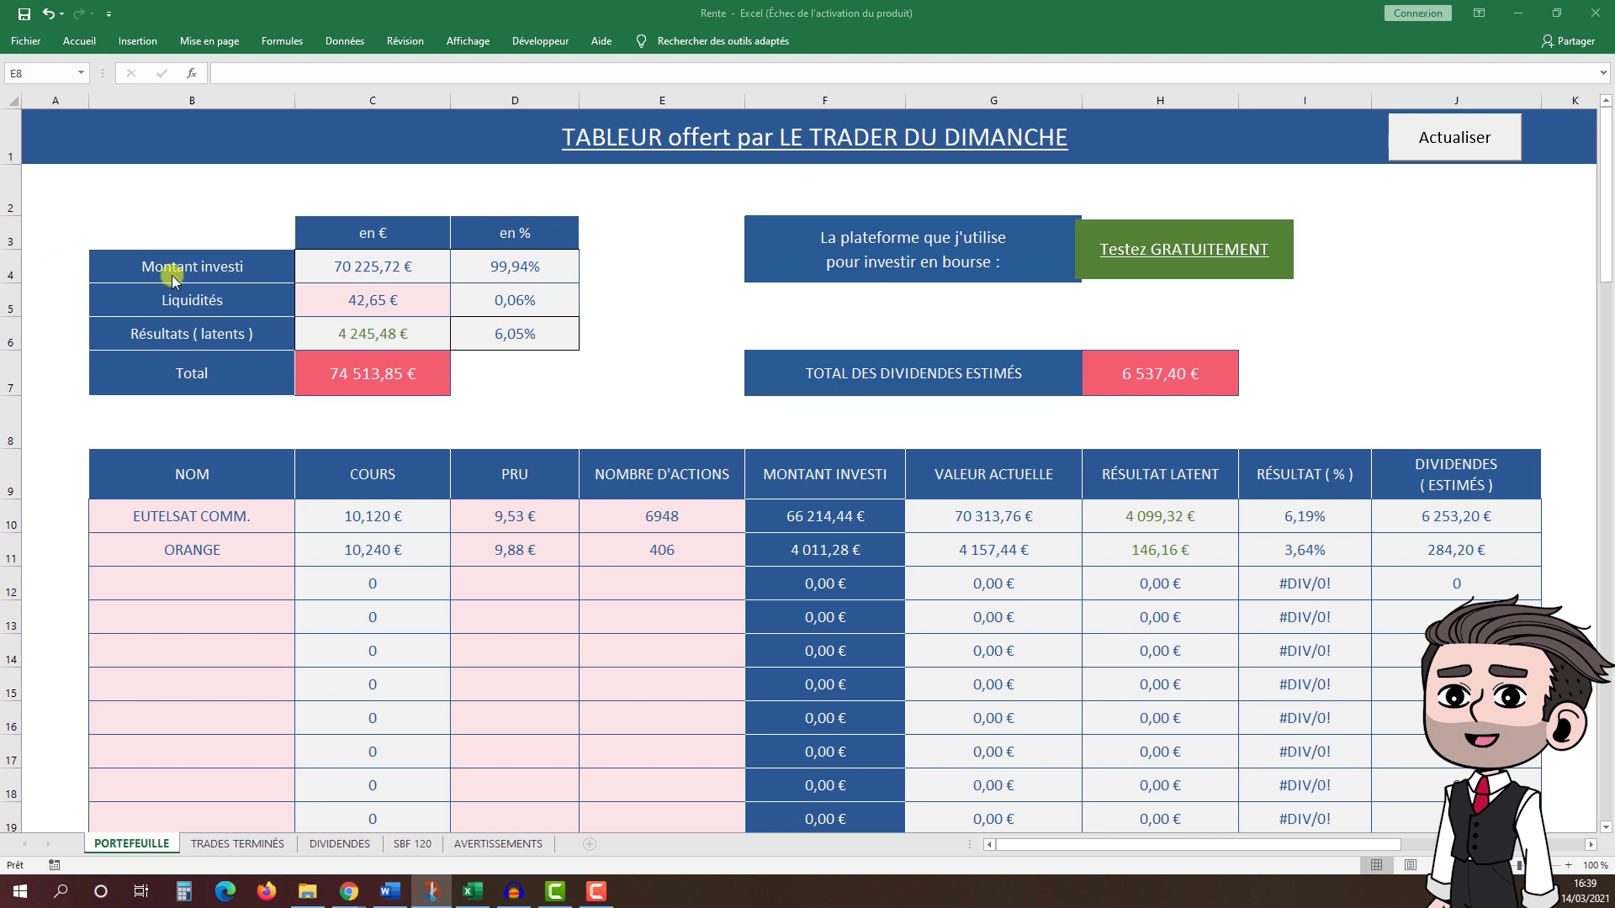
# Step: Open the TRADES TERMINÉS sheet, switch to xStation 5 in the browser to examine the closed positions, and return to the workbook
pyautogui.click(242, 844)
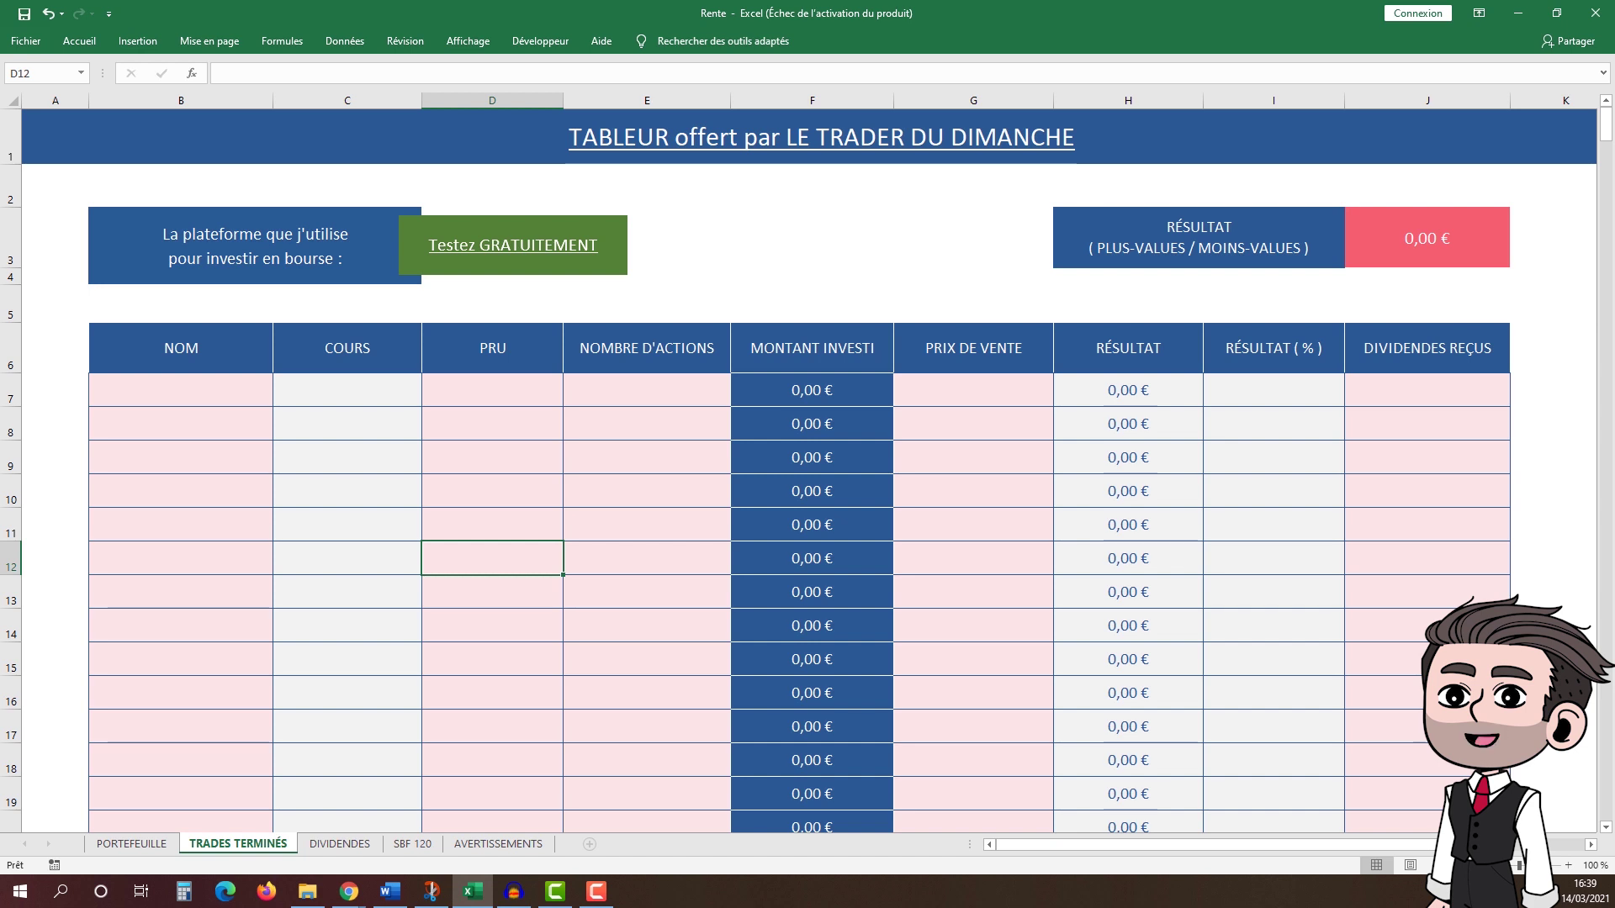
pyautogui.hotkey('alt', 'Tab')
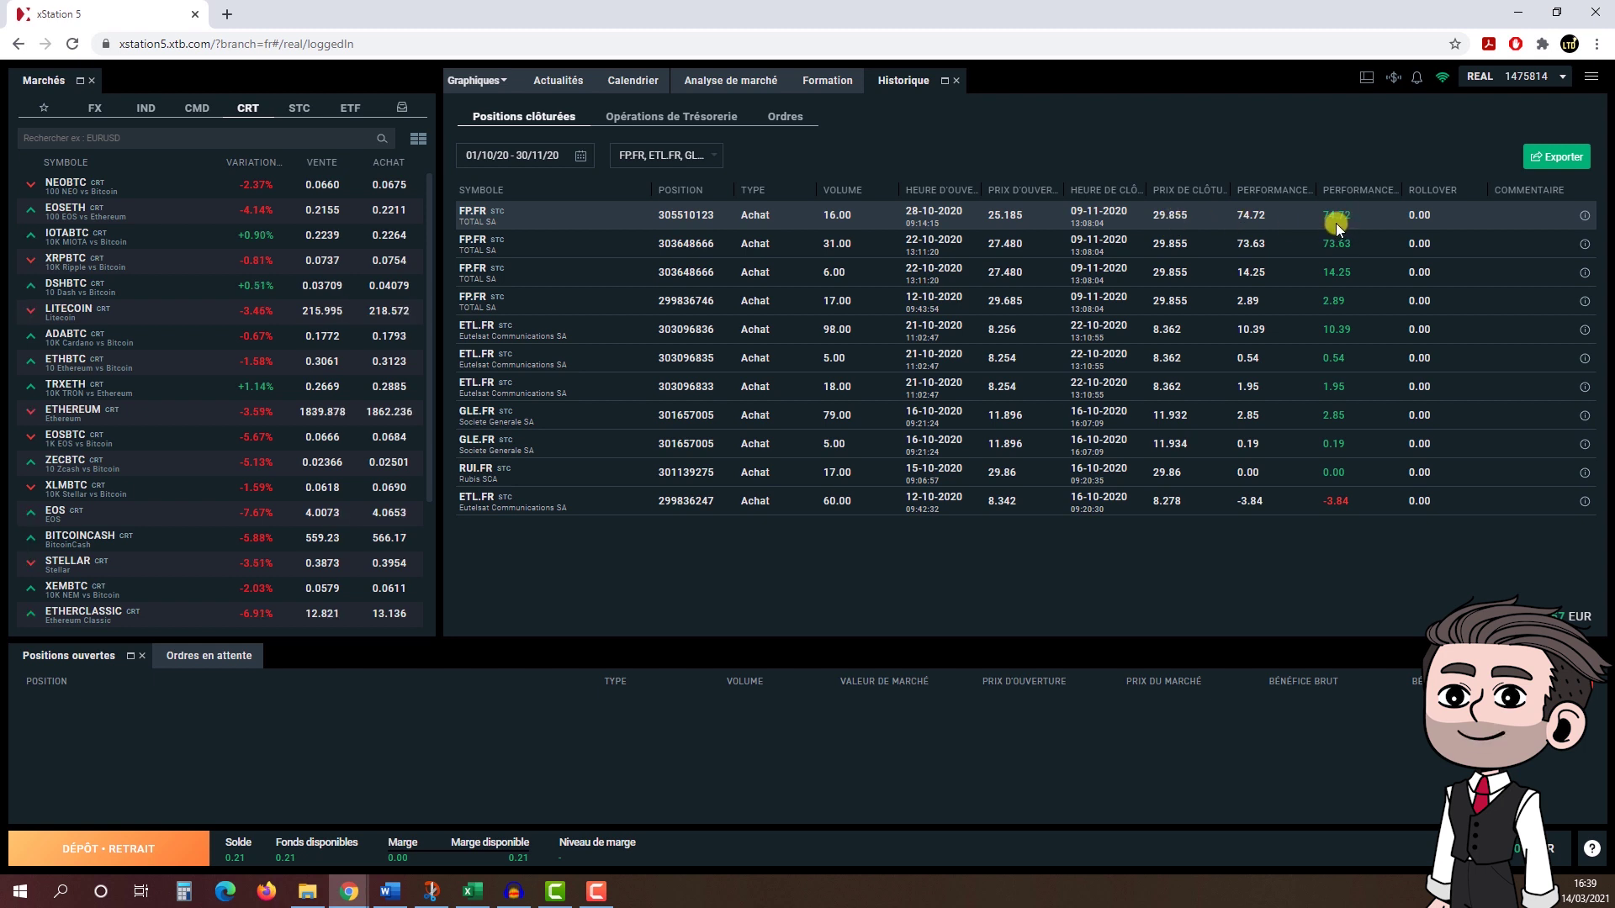
pyautogui.moveTo(1034, 11); pyautogui.dragTo(0, 21)
pyautogui.hotkey('alt', 'Tab')
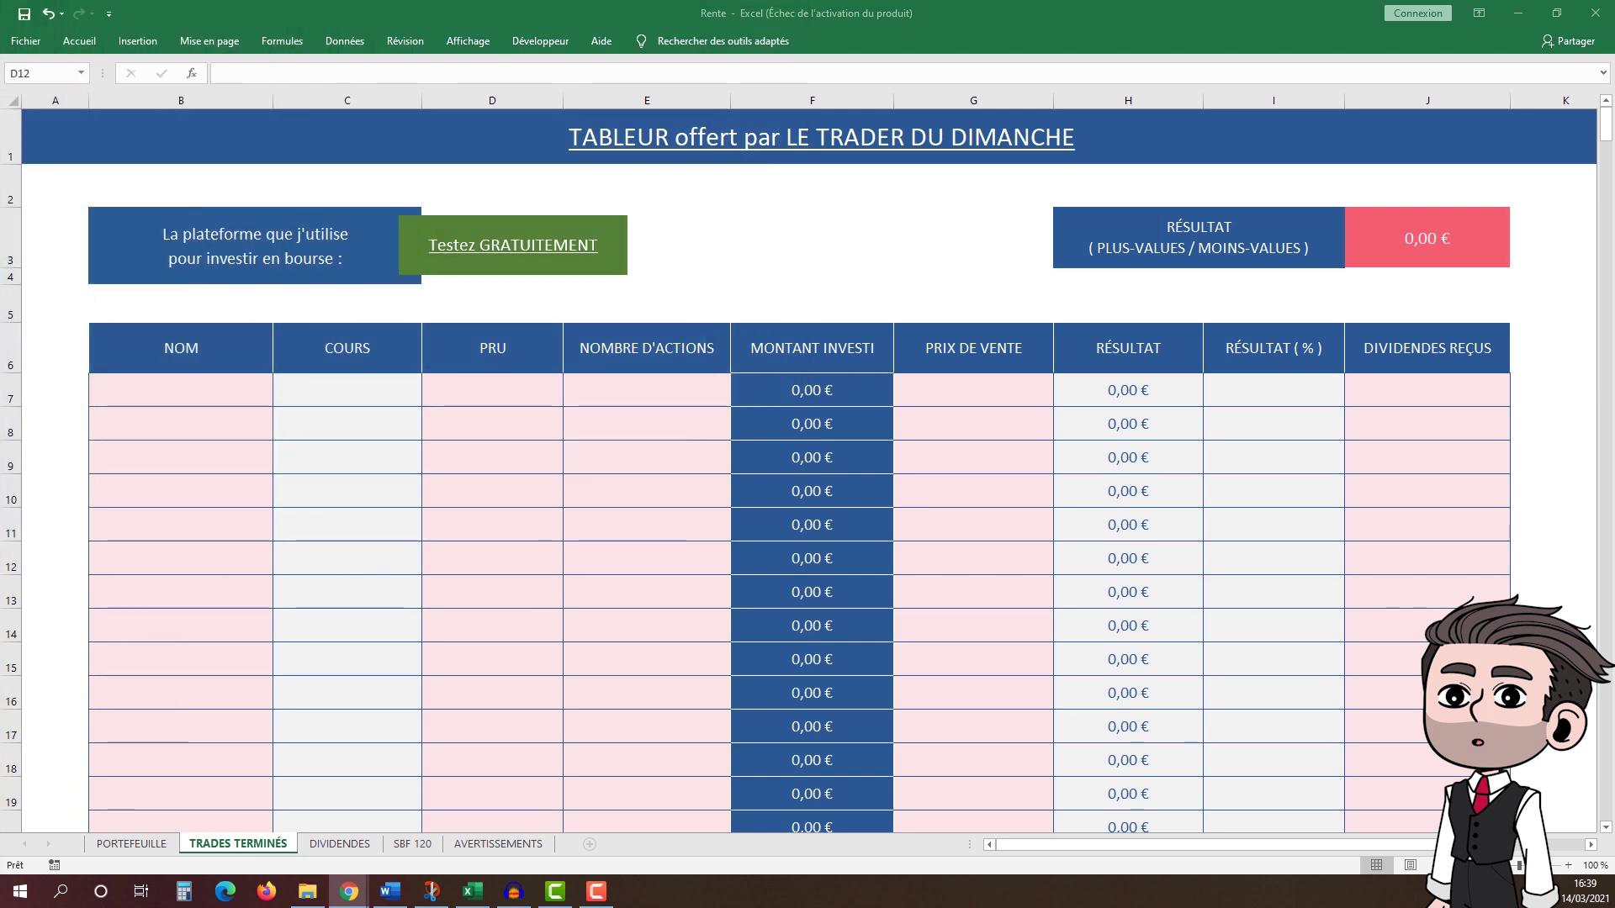
# Step: Choose TOTAL as the company name in the first row of the TRADES TERMINÉS table
pyautogui.click(224, 400)
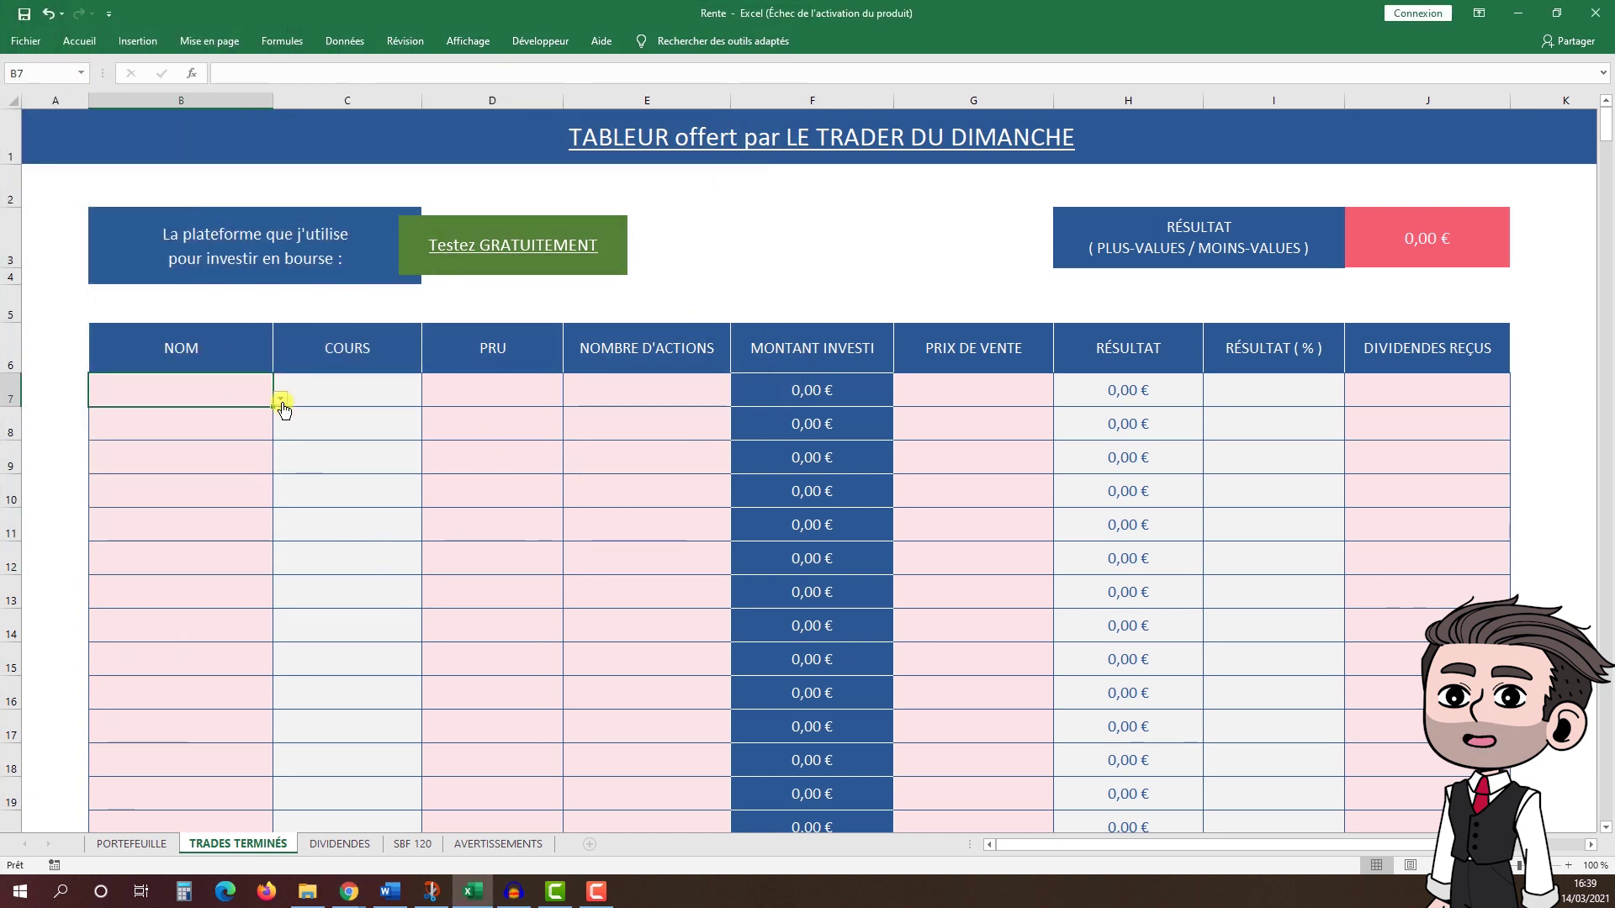
pyautogui.click(280, 401)
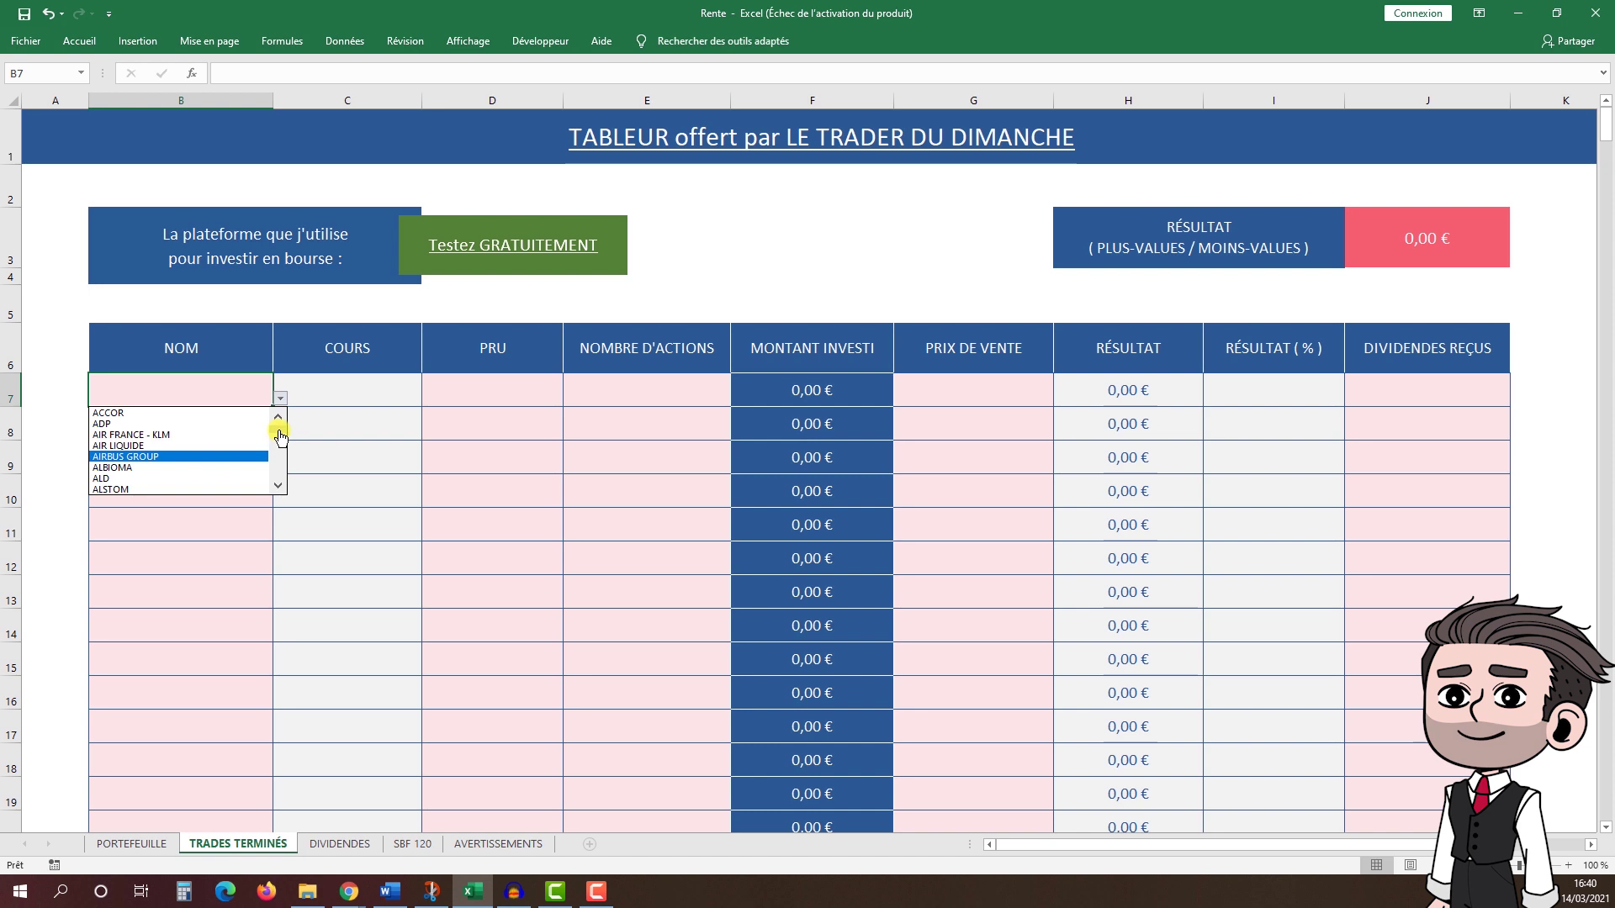
pyautogui.scroll(-10, 280, 429)
pyautogui.click(217, 459)
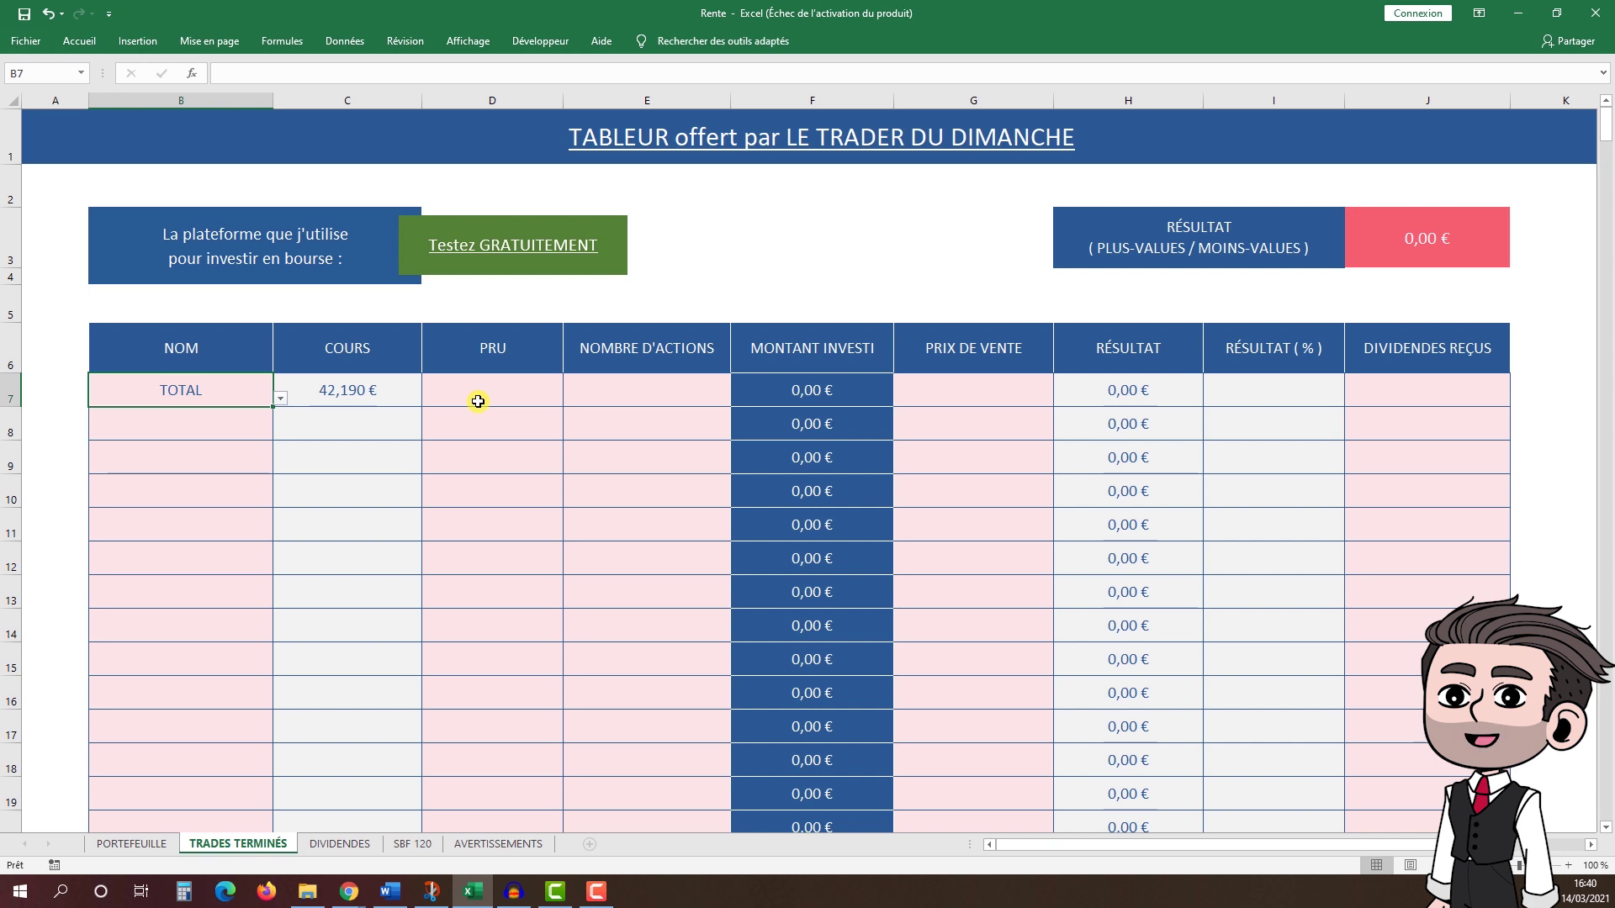
# Step: Set the PRU of the TOTAL row to 25,185 and its number of shares to 16
pyautogui.click(478, 401)
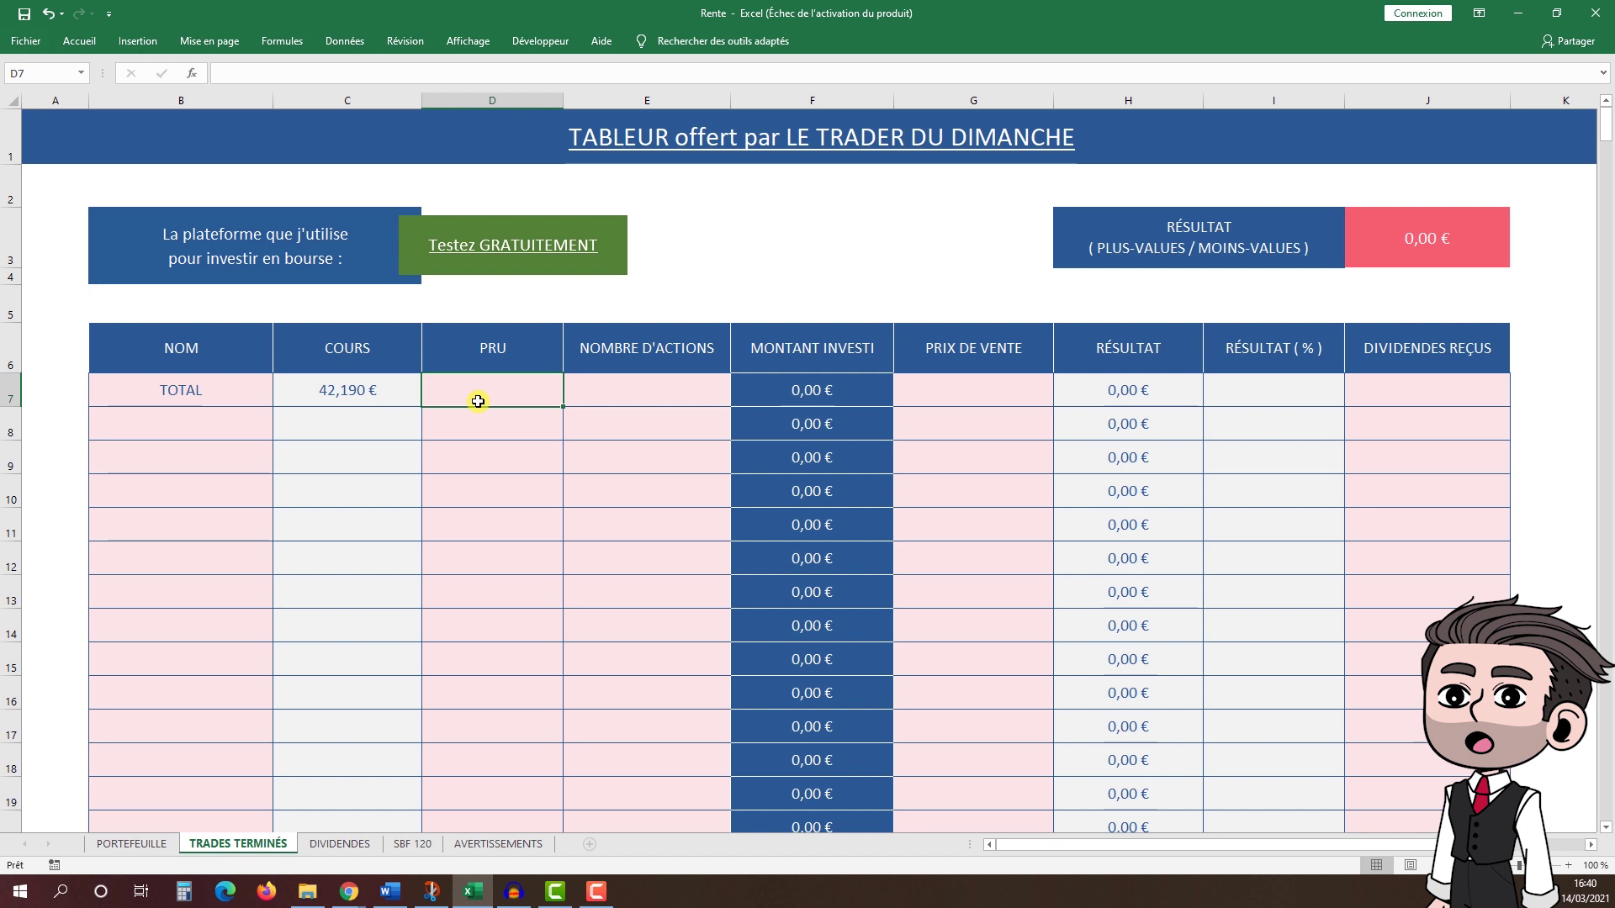
pyautogui.write('25,185')
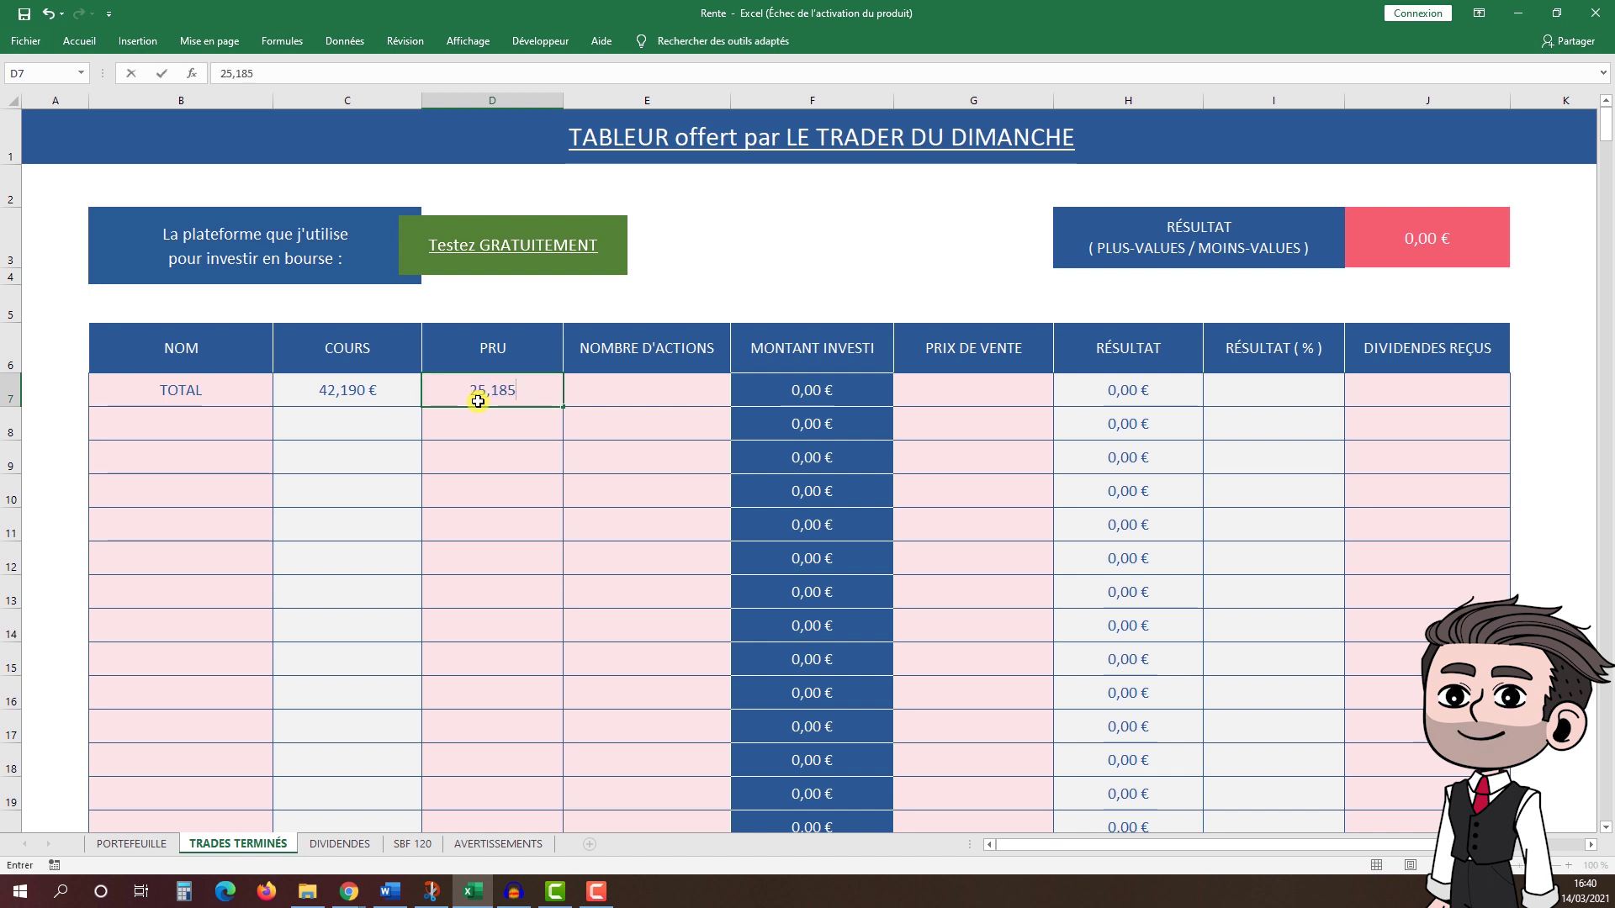
pyautogui.press('Return')
pyautogui.click(690, 397)
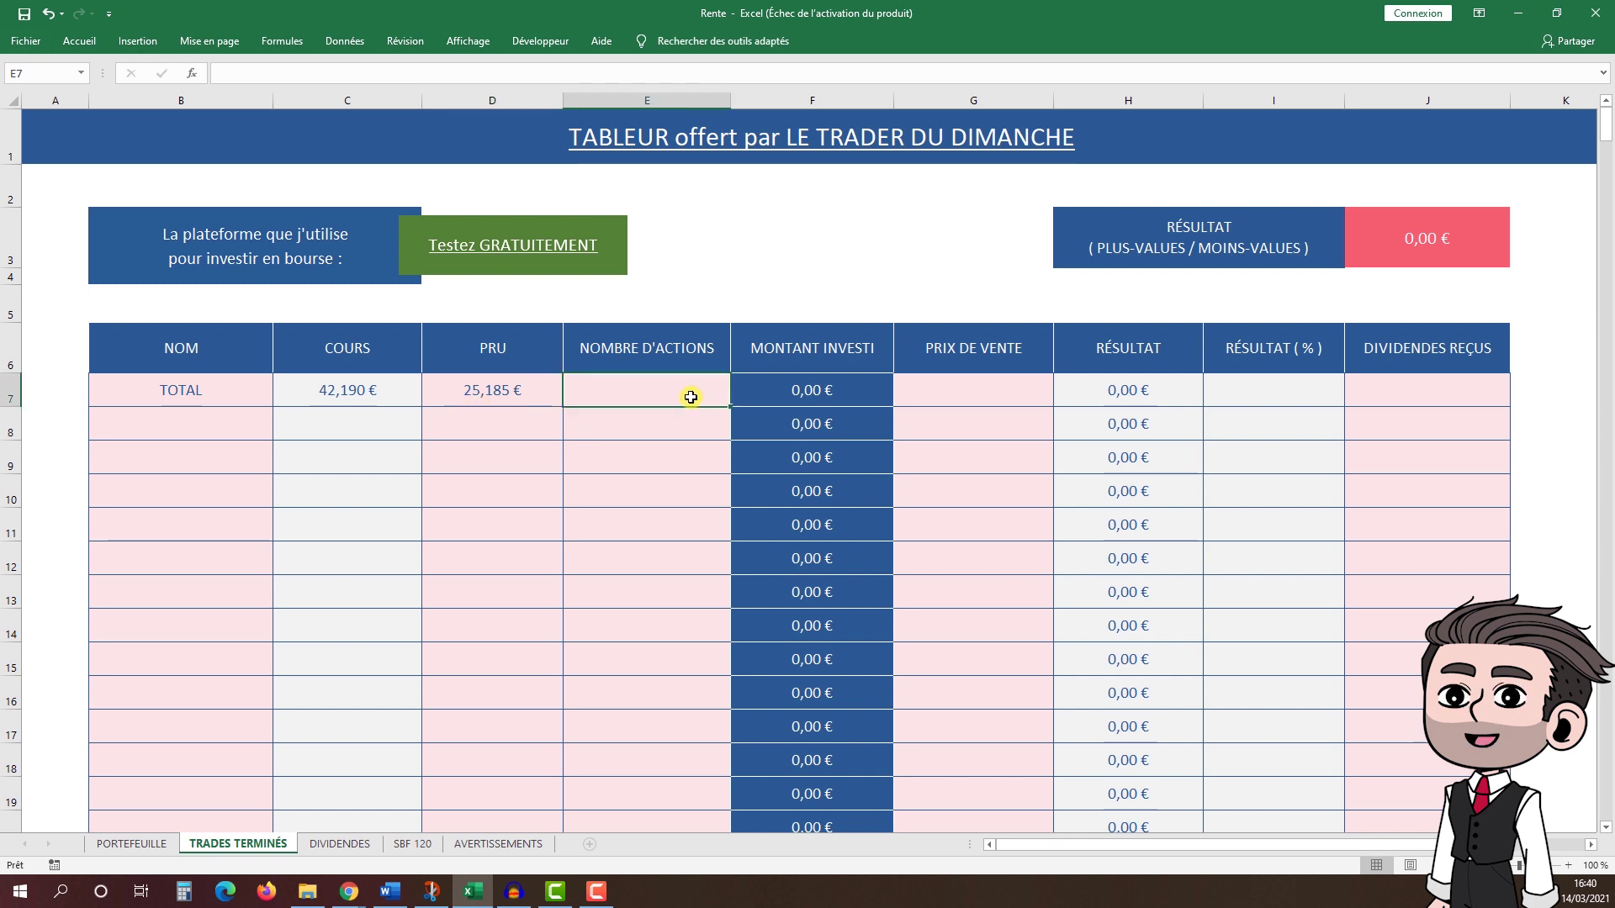
pyautogui.write('16')
pyautogui.press('Return')
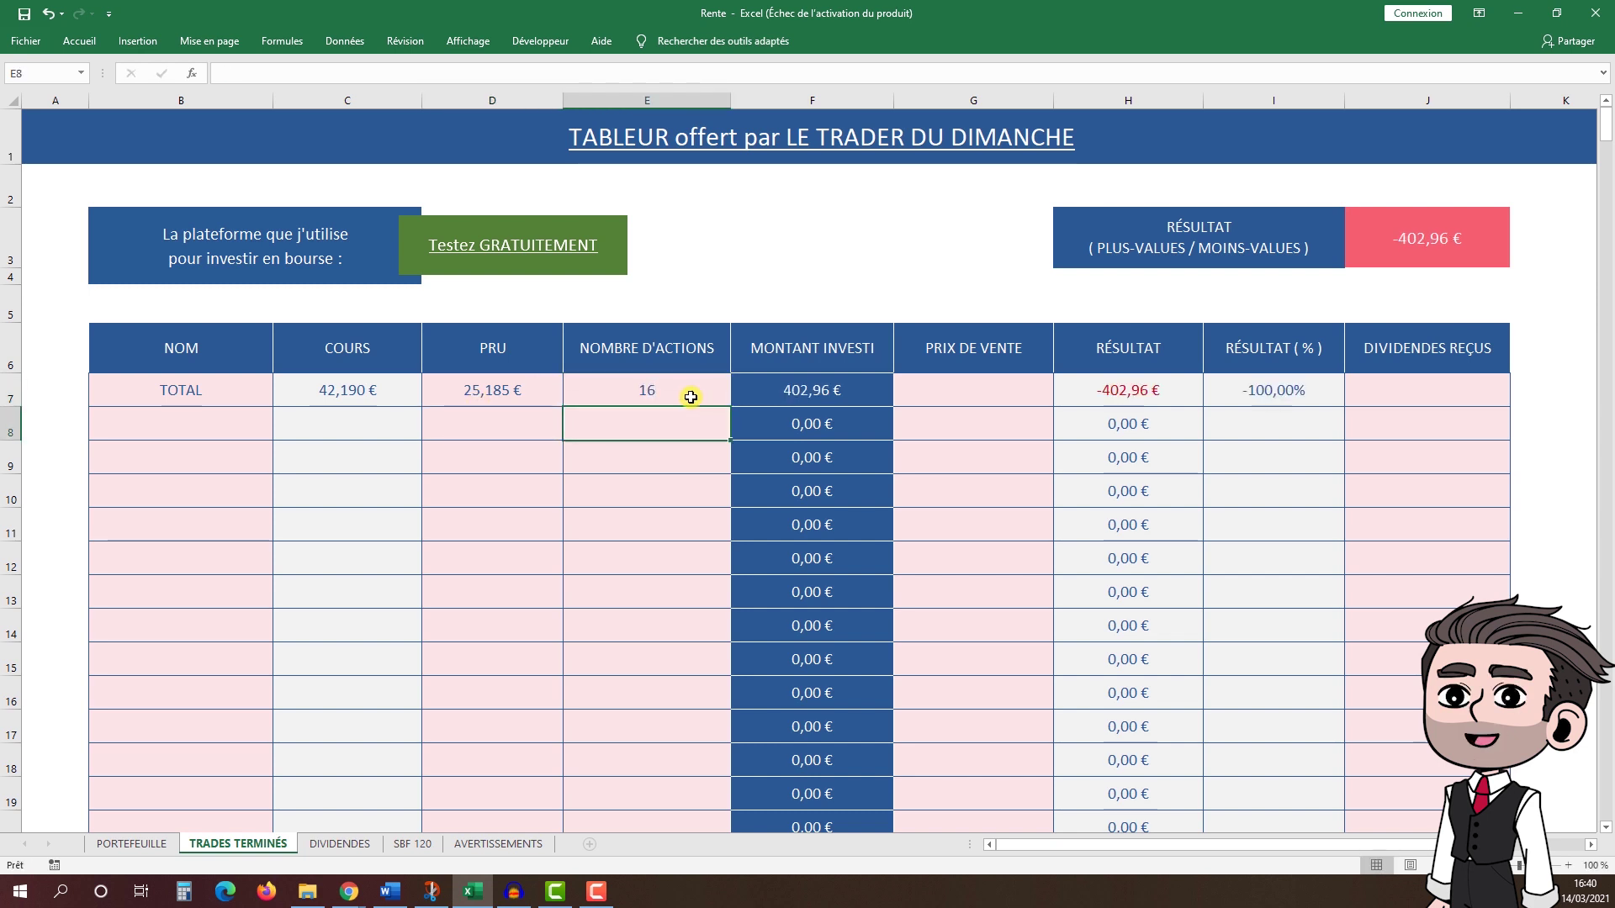
# Step: Enter 29,855 as the selling price in the TOTAL row
pyautogui.click(946, 393)
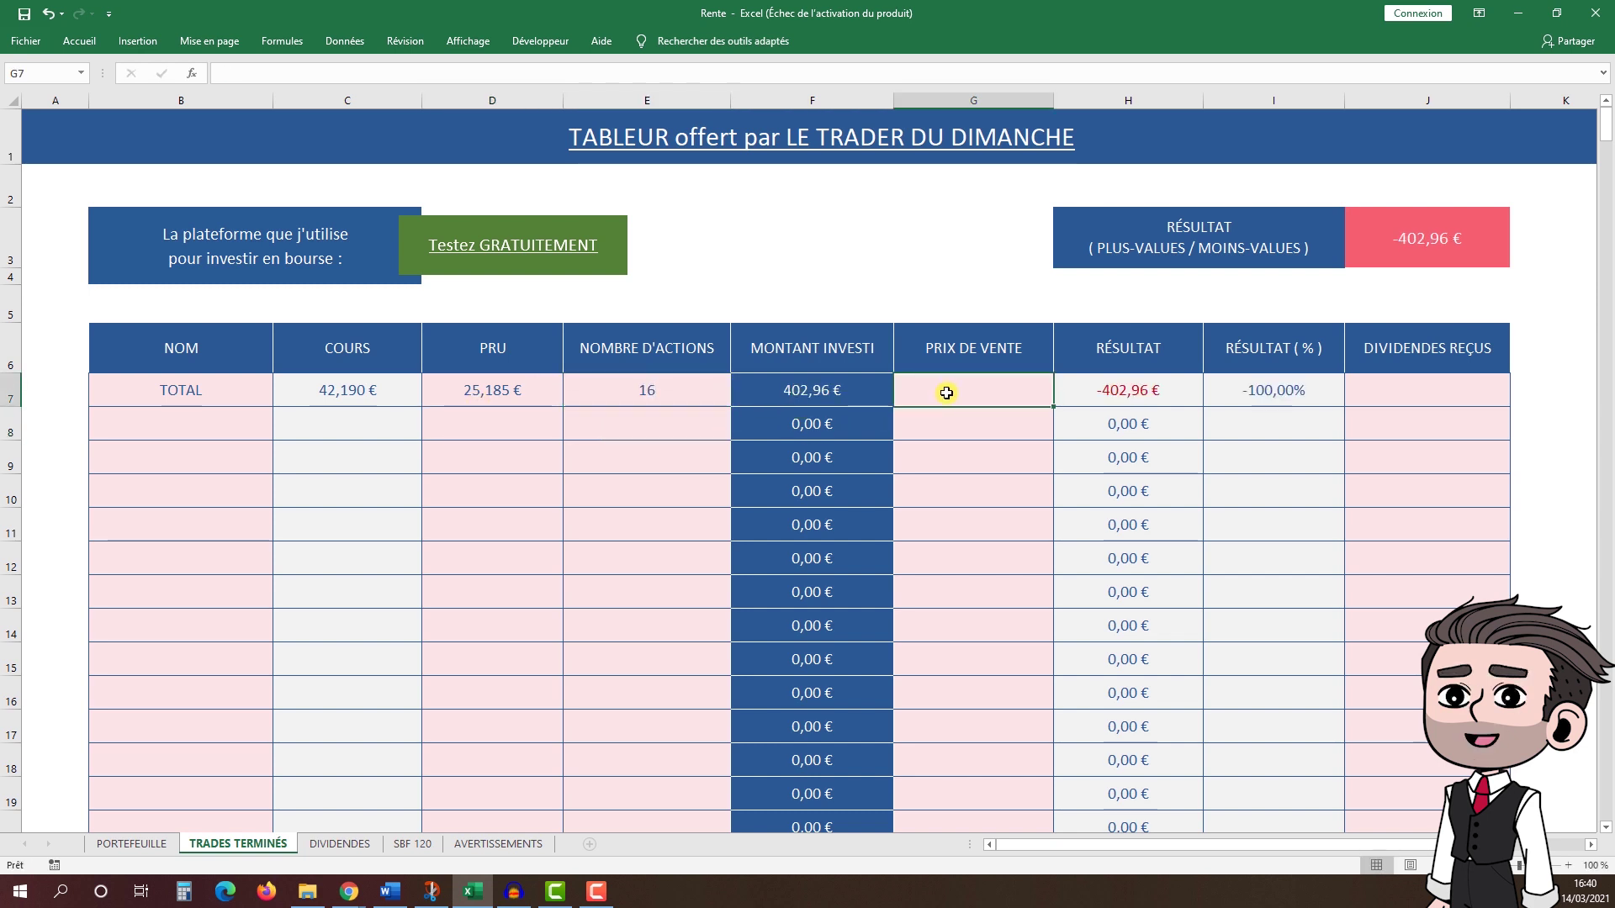
pyautogui.write('29,855')
pyautogui.press('Return')
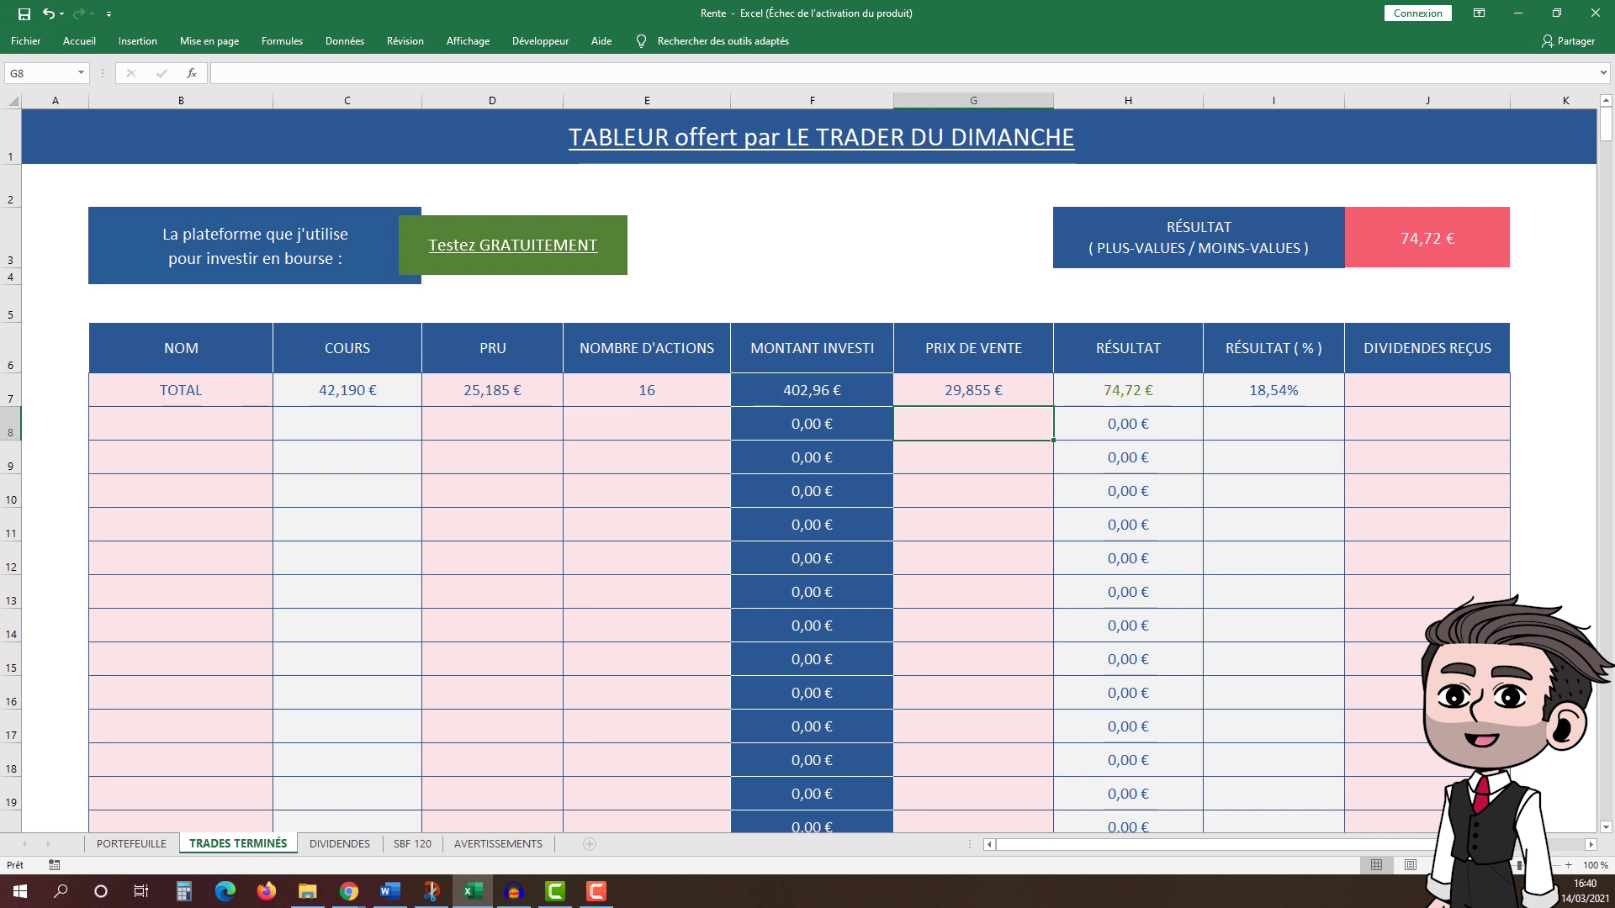
# Step: Switch to xStation 5 in the browser to compare the closed positions' results, and minimise it to return to the workbook
pyautogui.hotkey('alt', 'Tab')
pyautogui.moveTo(592, 10); pyautogui.dragTo(724, 2)
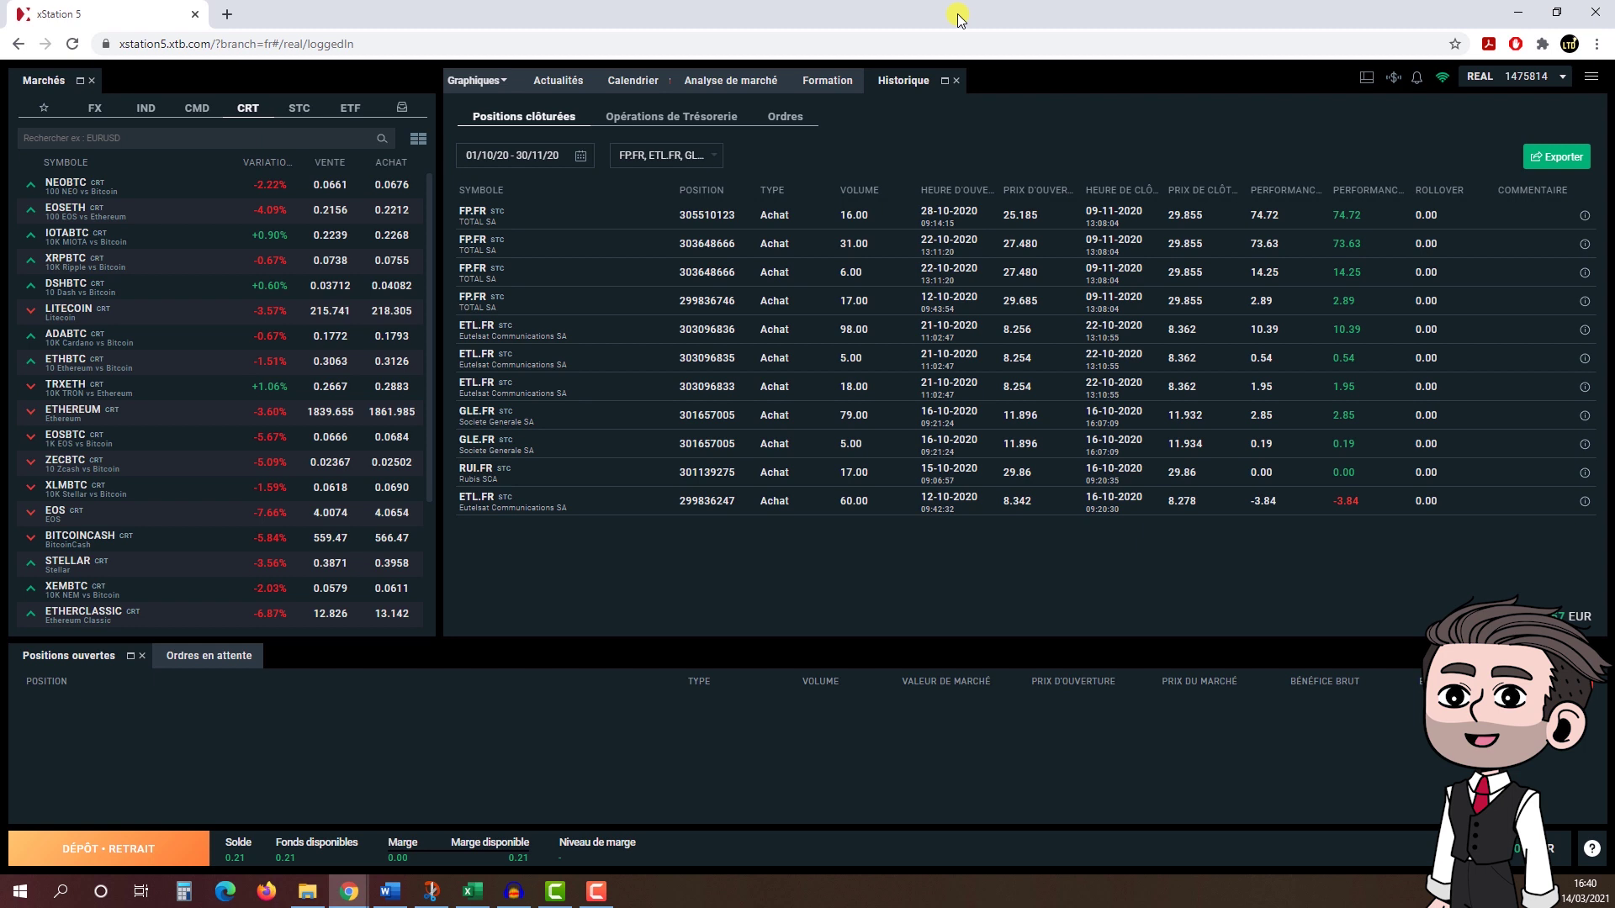
pyautogui.click(1519, 13)
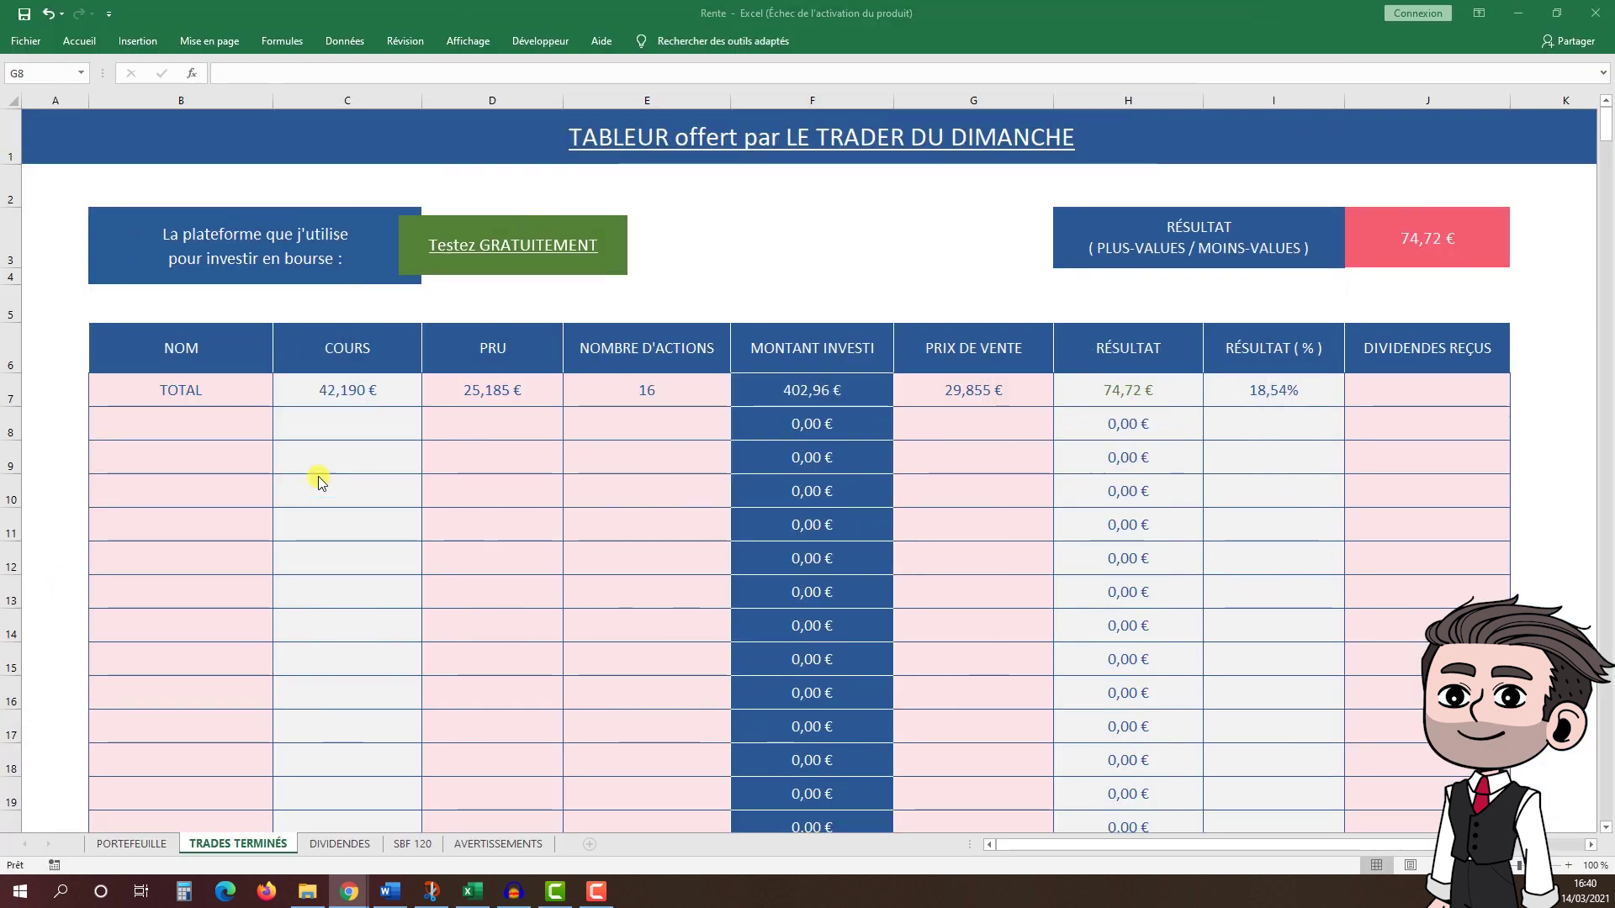
# Step: Choose EUTELSAT COMM. as the company name in the second row of the TRADES TERMINÉS table
pyautogui.click(223, 425)
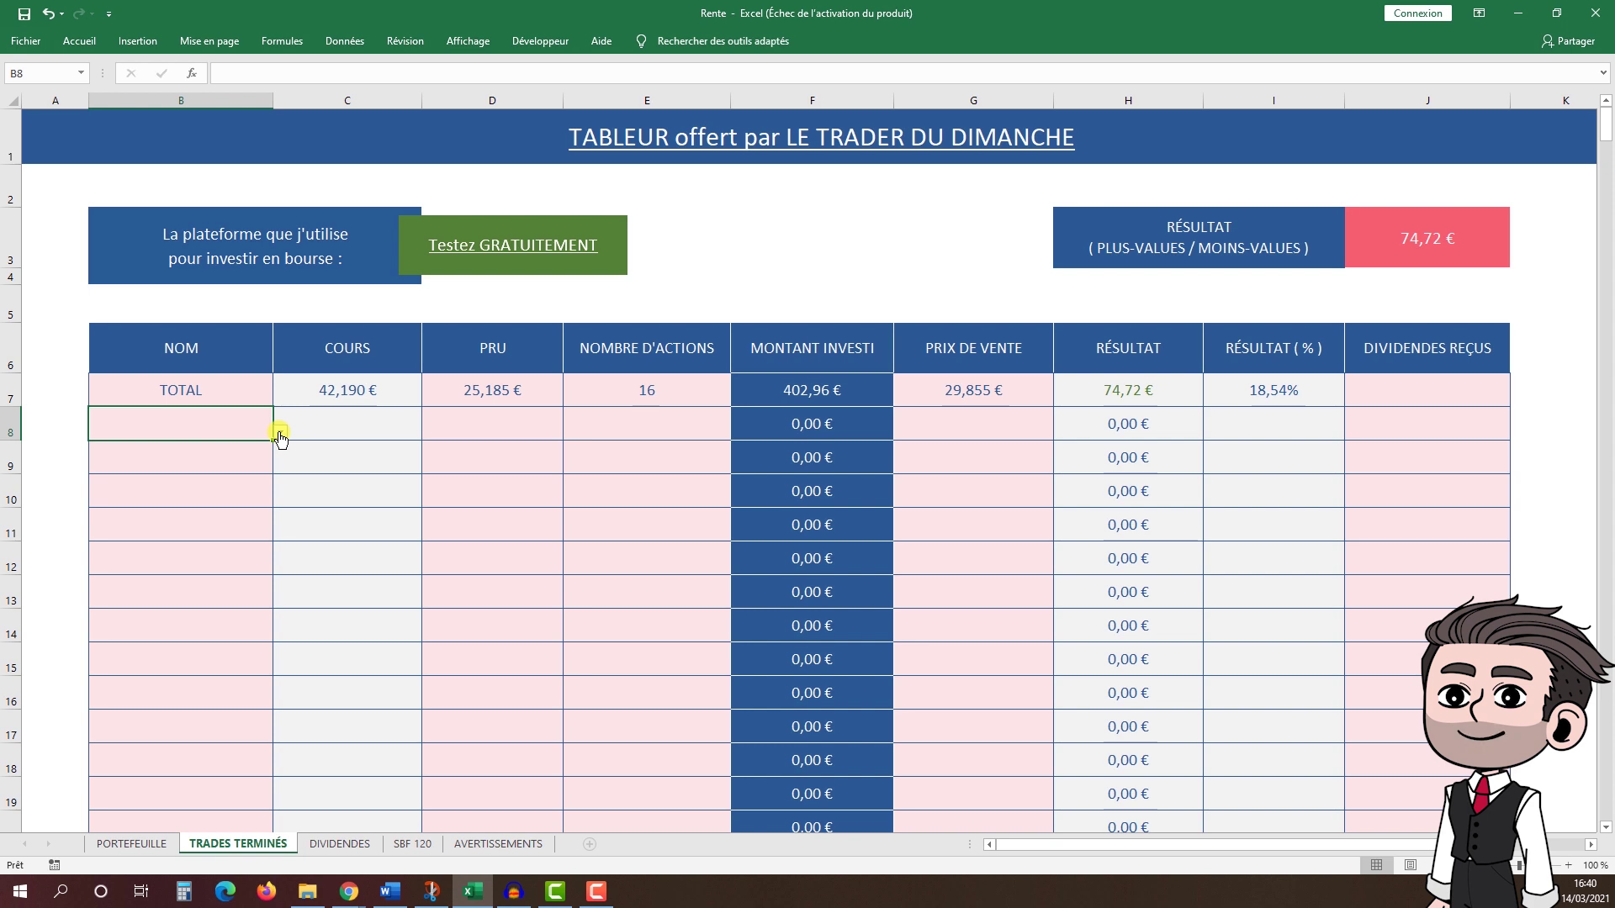
pyautogui.click(280, 434)
pyautogui.moveTo(277, 464)
pyautogui.mouseDown()
pyautogui.moveTo(277, 503)
pyautogui.moveTo(282, 480)
pyautogui.mouseUp()
pyautogui.click(277, 450)
pyautogui.click(278, 451)
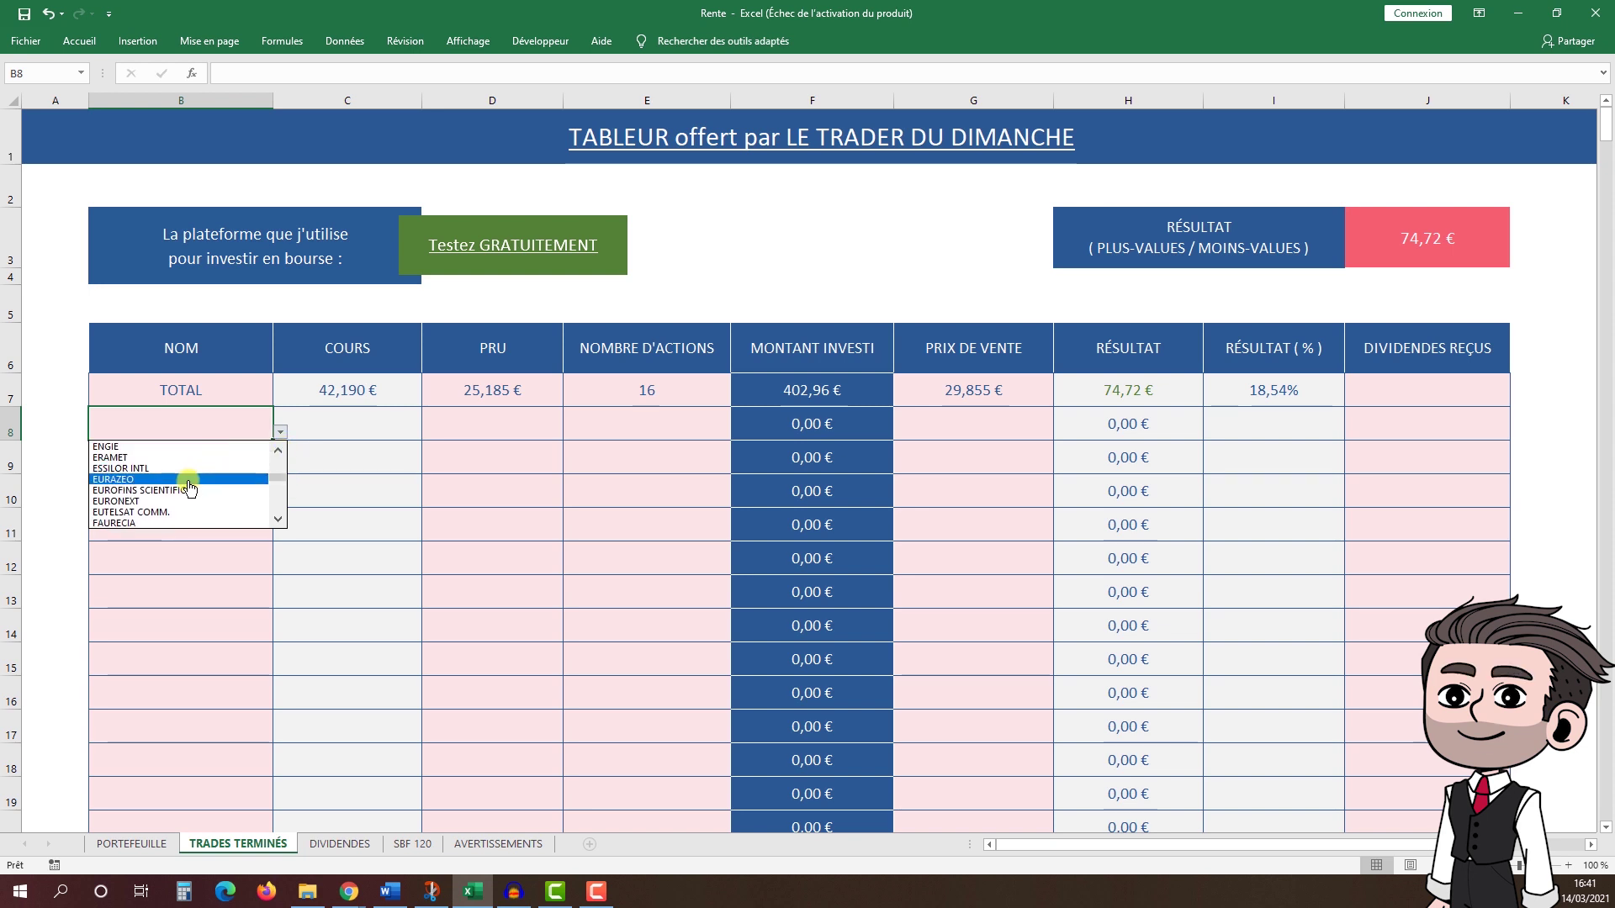
pyautogui.click(158, 512)
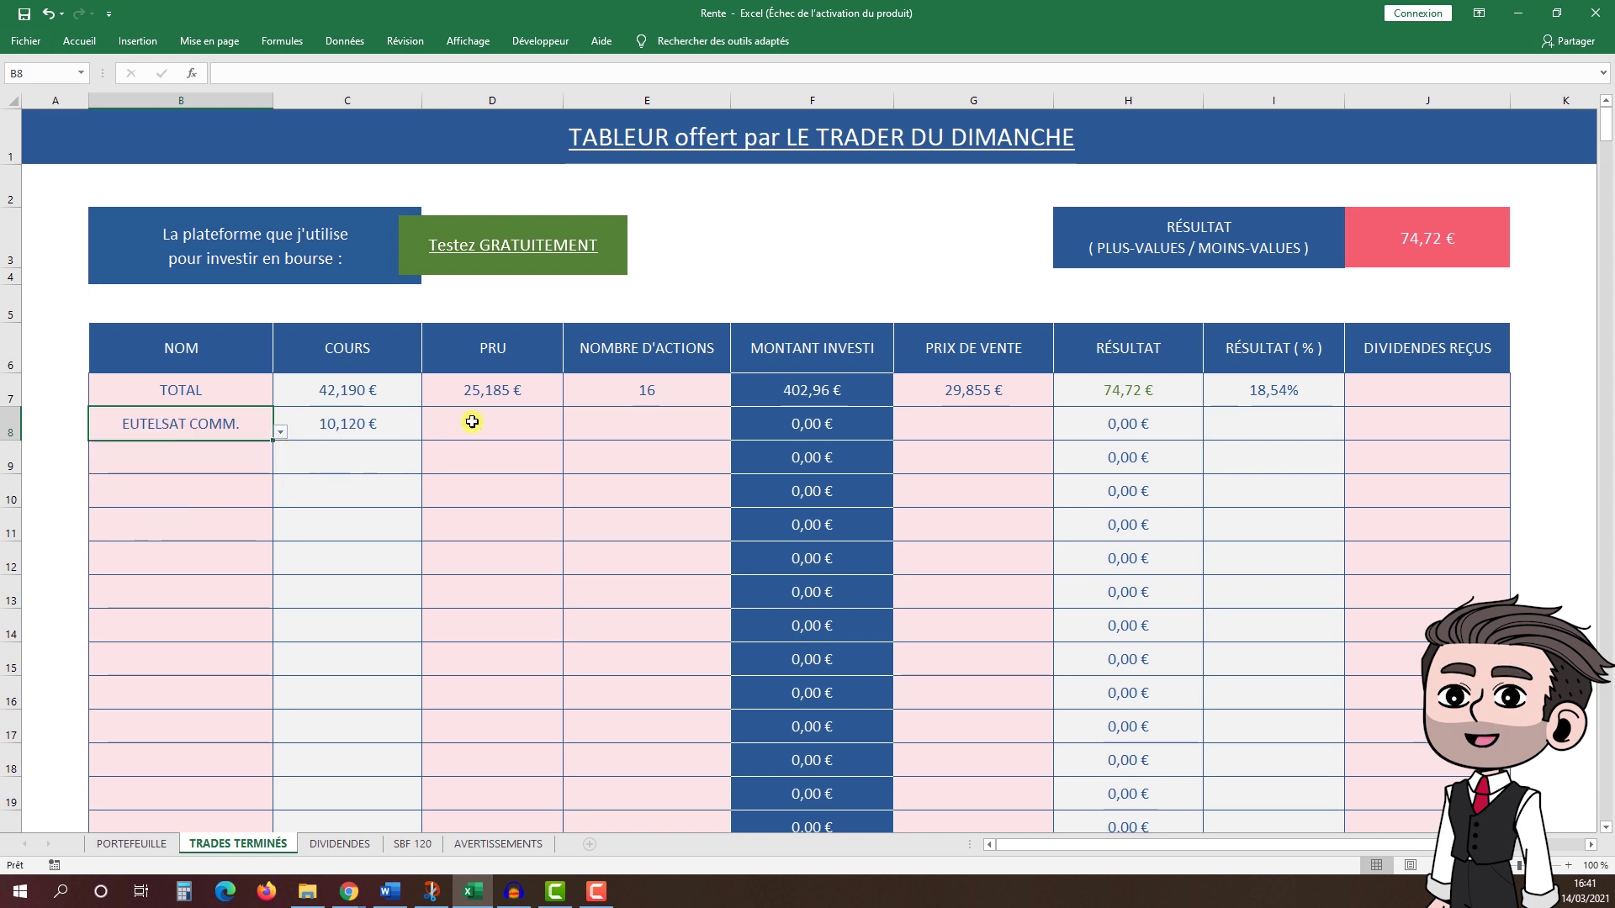
# Step: Set the PRU of the EUTELSAT COMM. row in the TRADES TERMINÉS table to 8,342
pyautogui.click(495, 433)
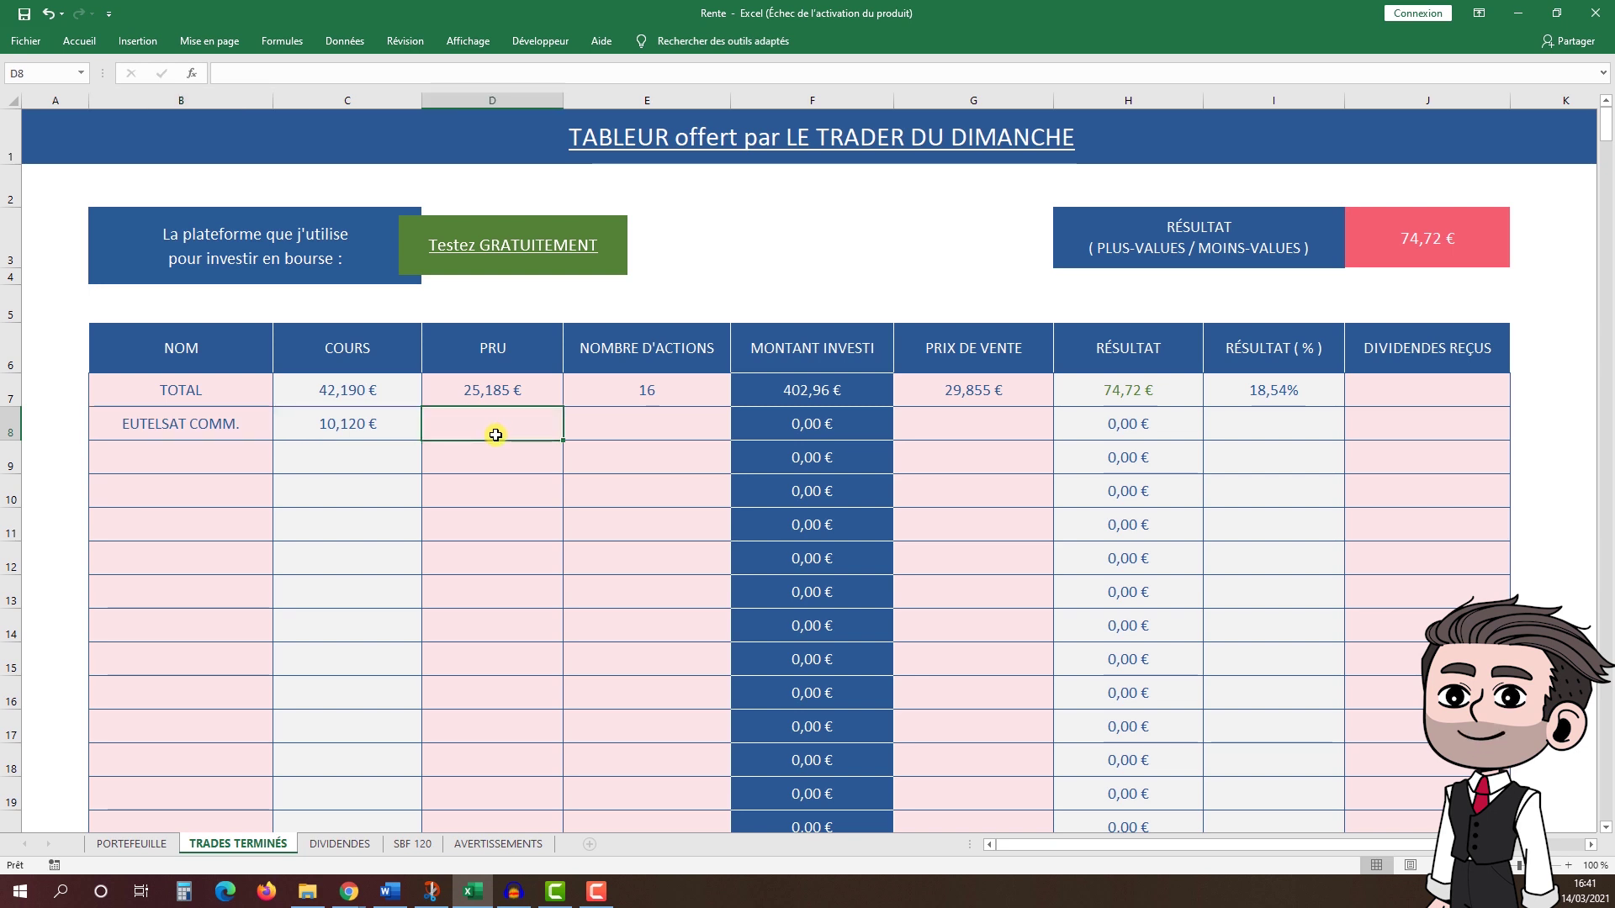
pyautogui.doubleClick(496, 435)
pyautogui.write('8,342 €')
pyautogui.press('Return')
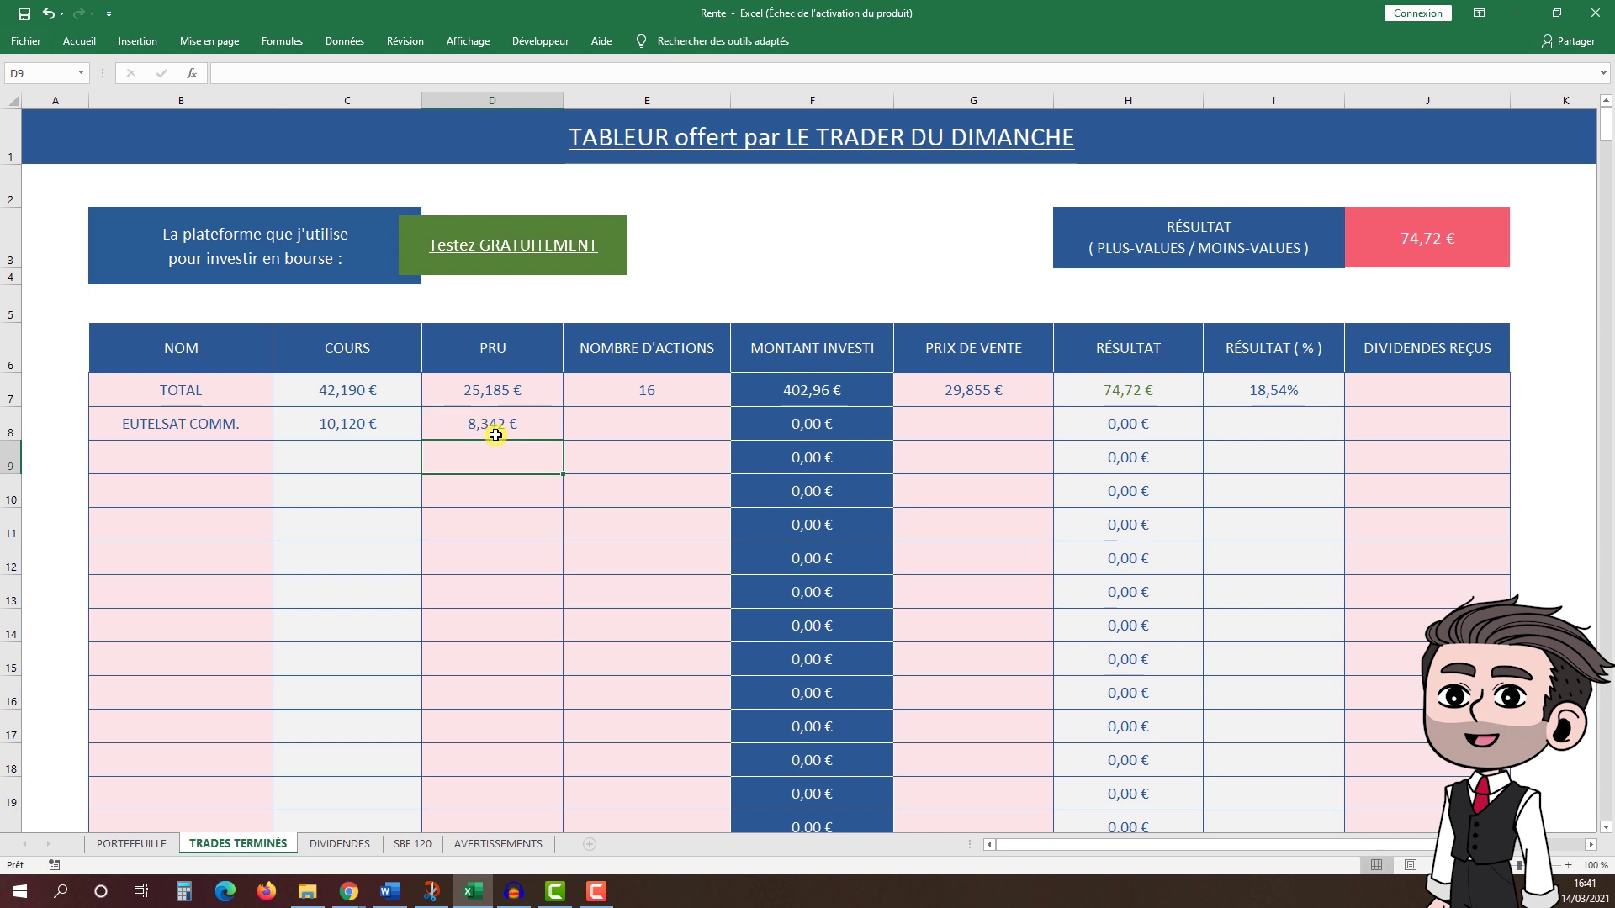
# Step: Complete the EUTELSAT COMM. row in the TRADES TERMINÉS table with 60 shares and a selling price of 8,278
pyautogui.click(636, 440)
pyautogui.write('60')
pyautogui.click(952, 431)
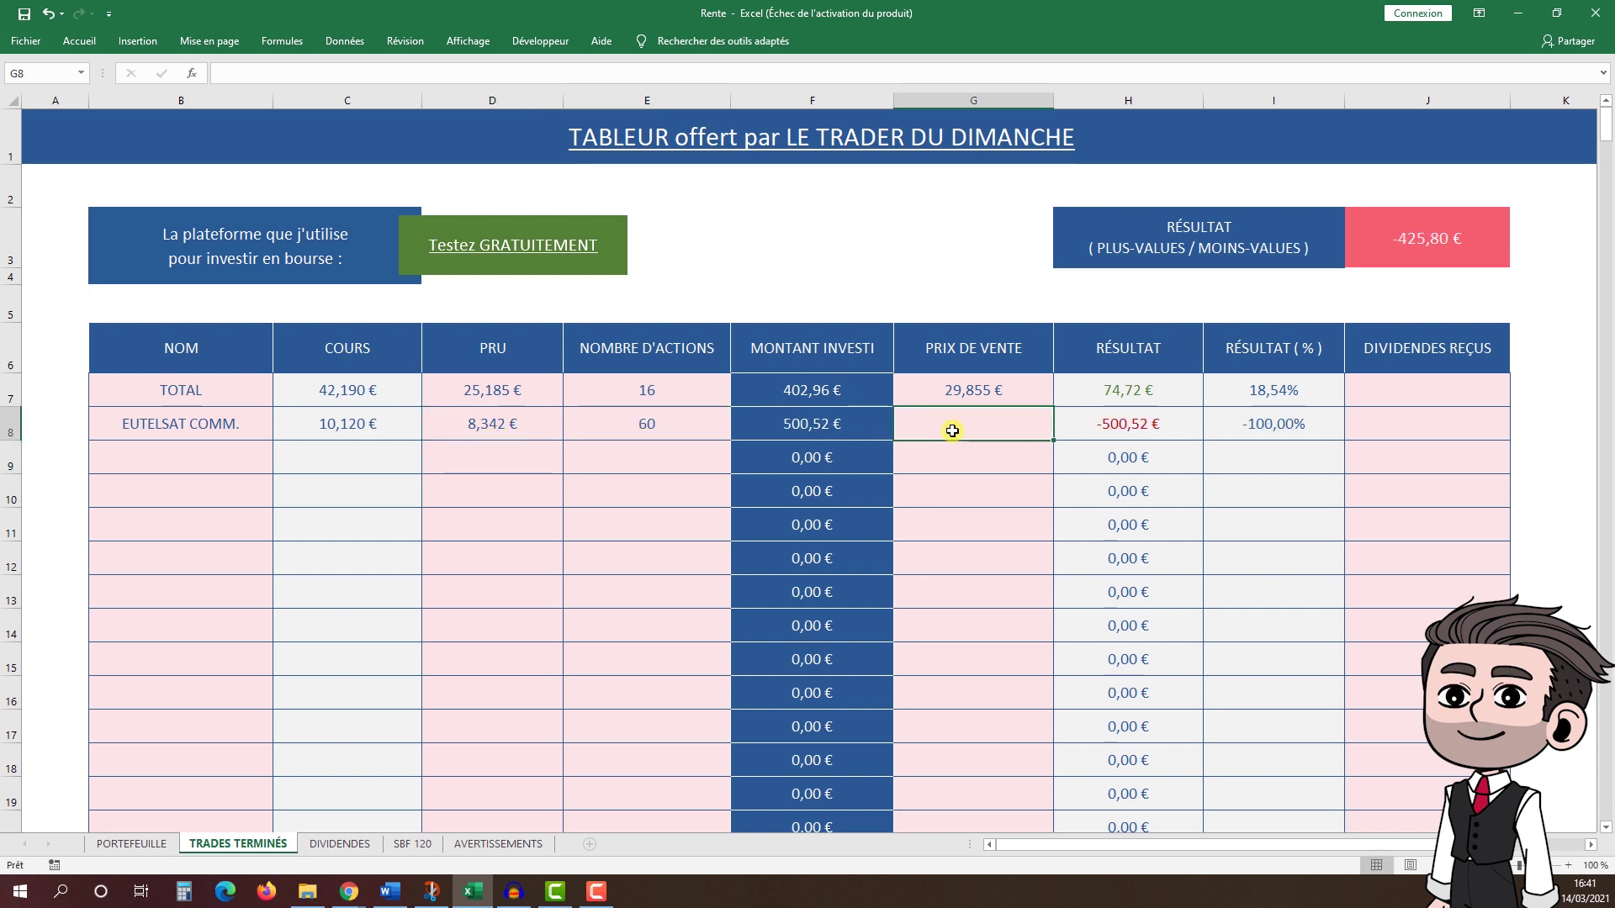
pyautogui.write('8,278')
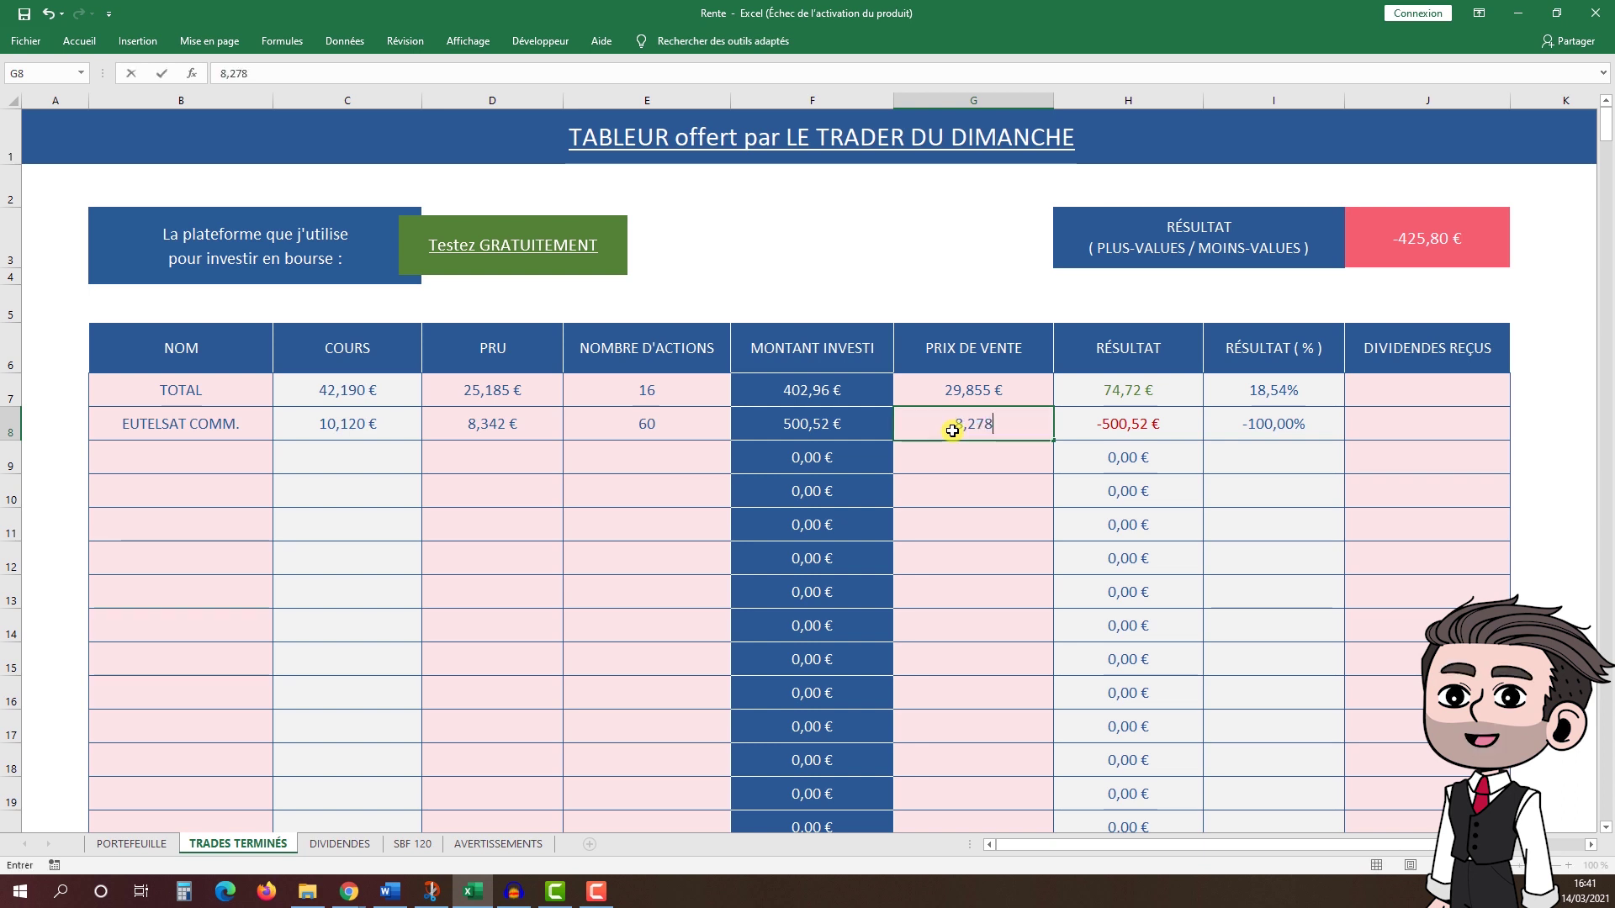
pyautogui.press('Return')
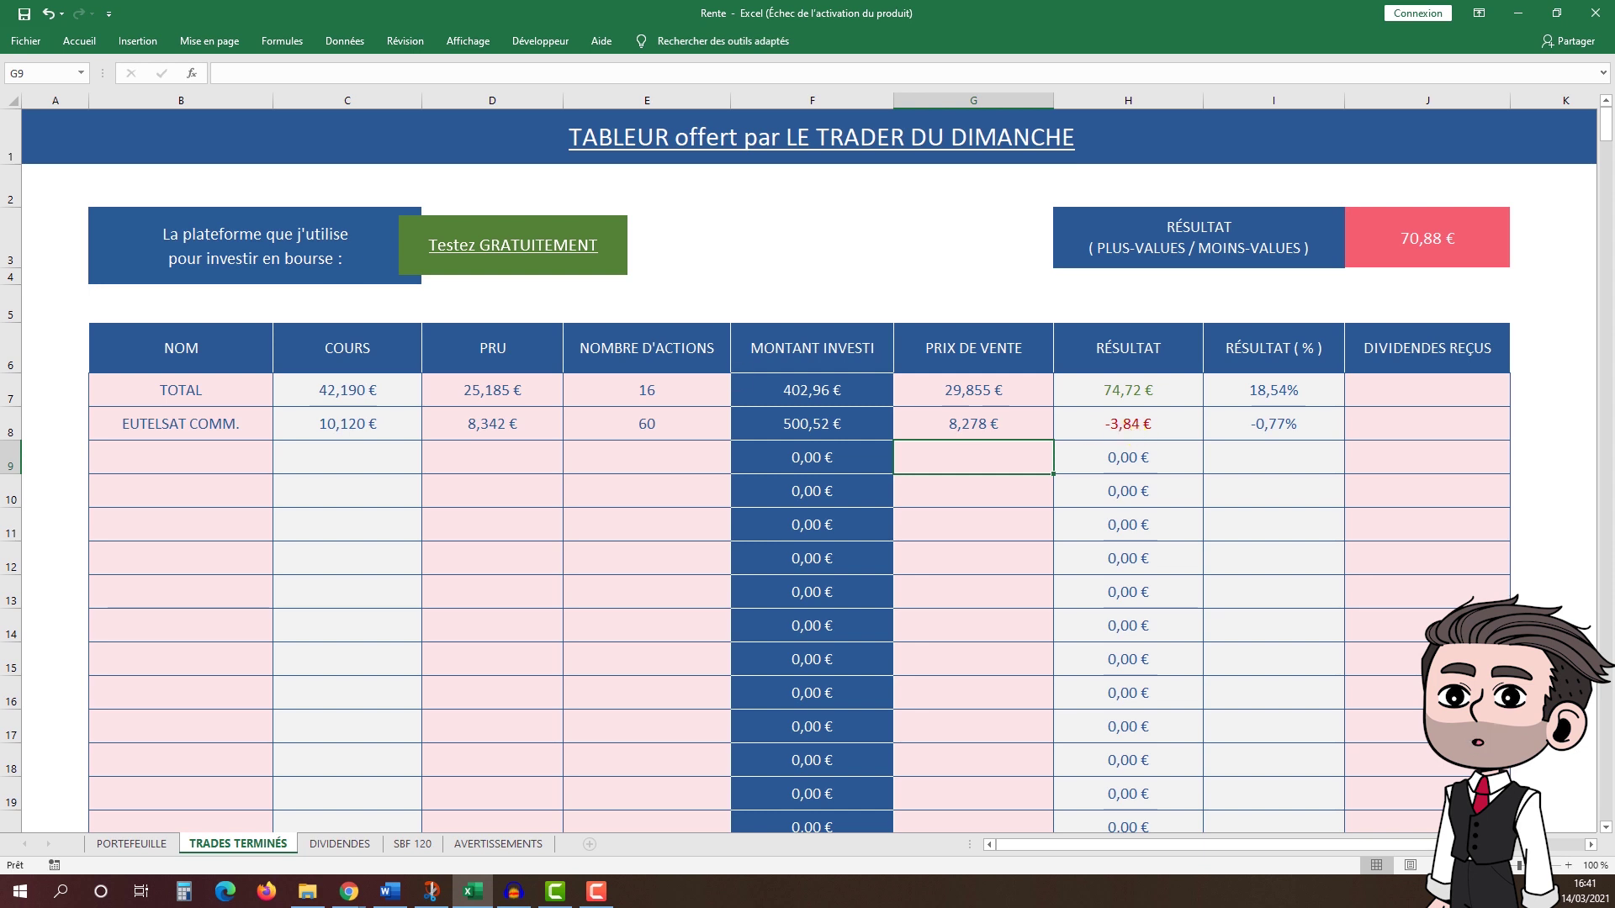
# Step: Switch to xStation 5 in the browser to check the EUTELSAT COMM. trade's result, and minimise it to return to the workbook
pyautogui.hotkey('alt', 'Tab')
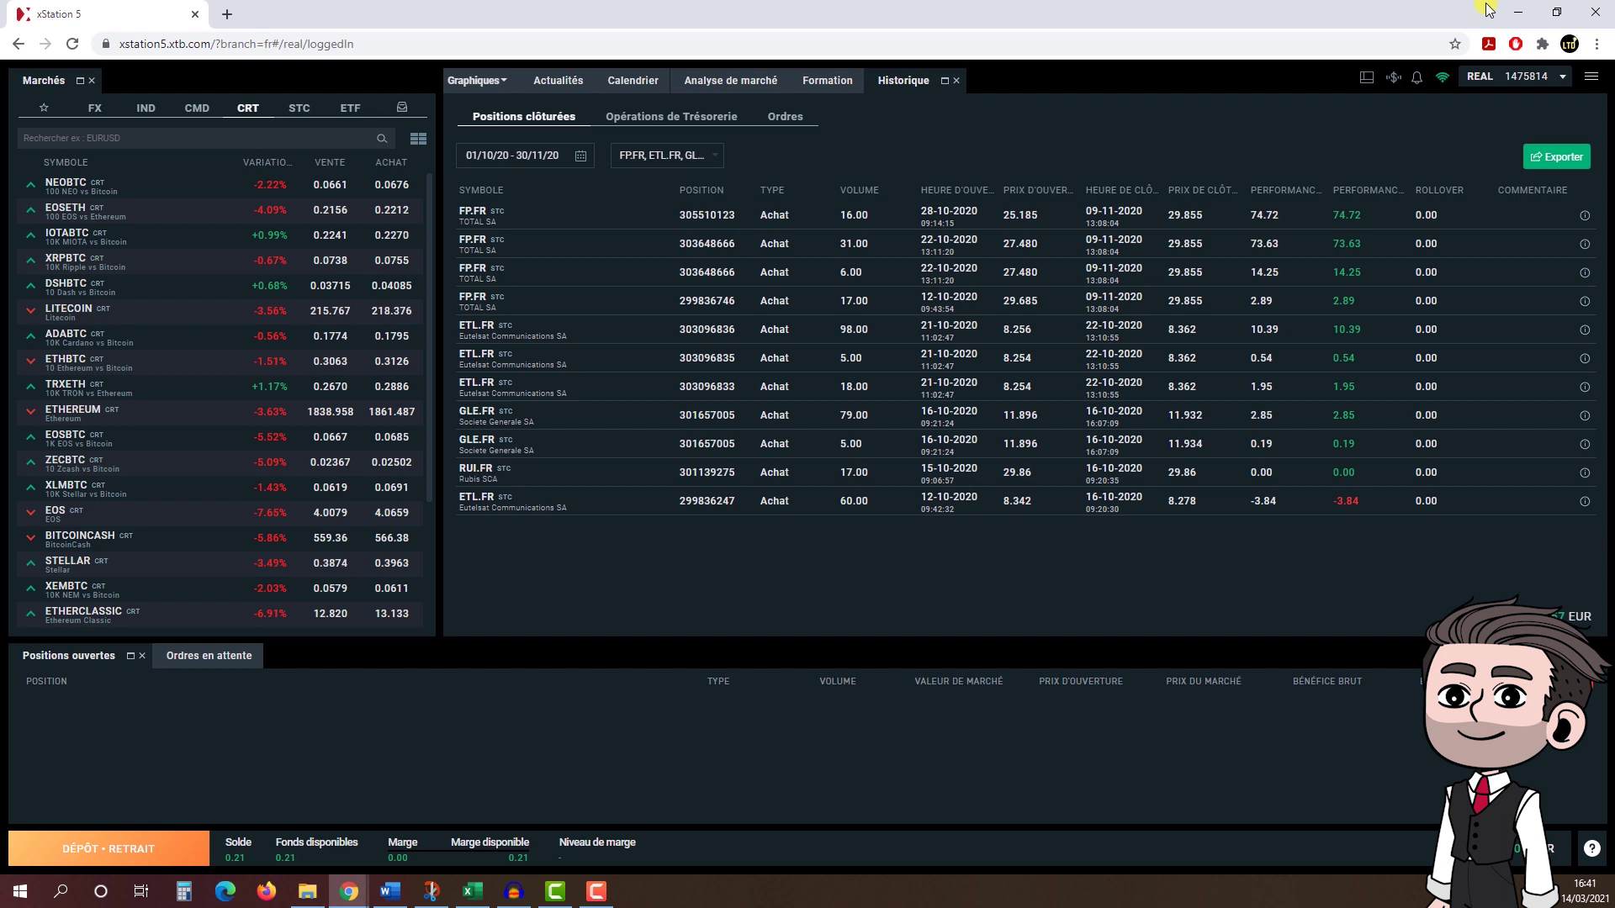
pyautogui.press('super+Down')
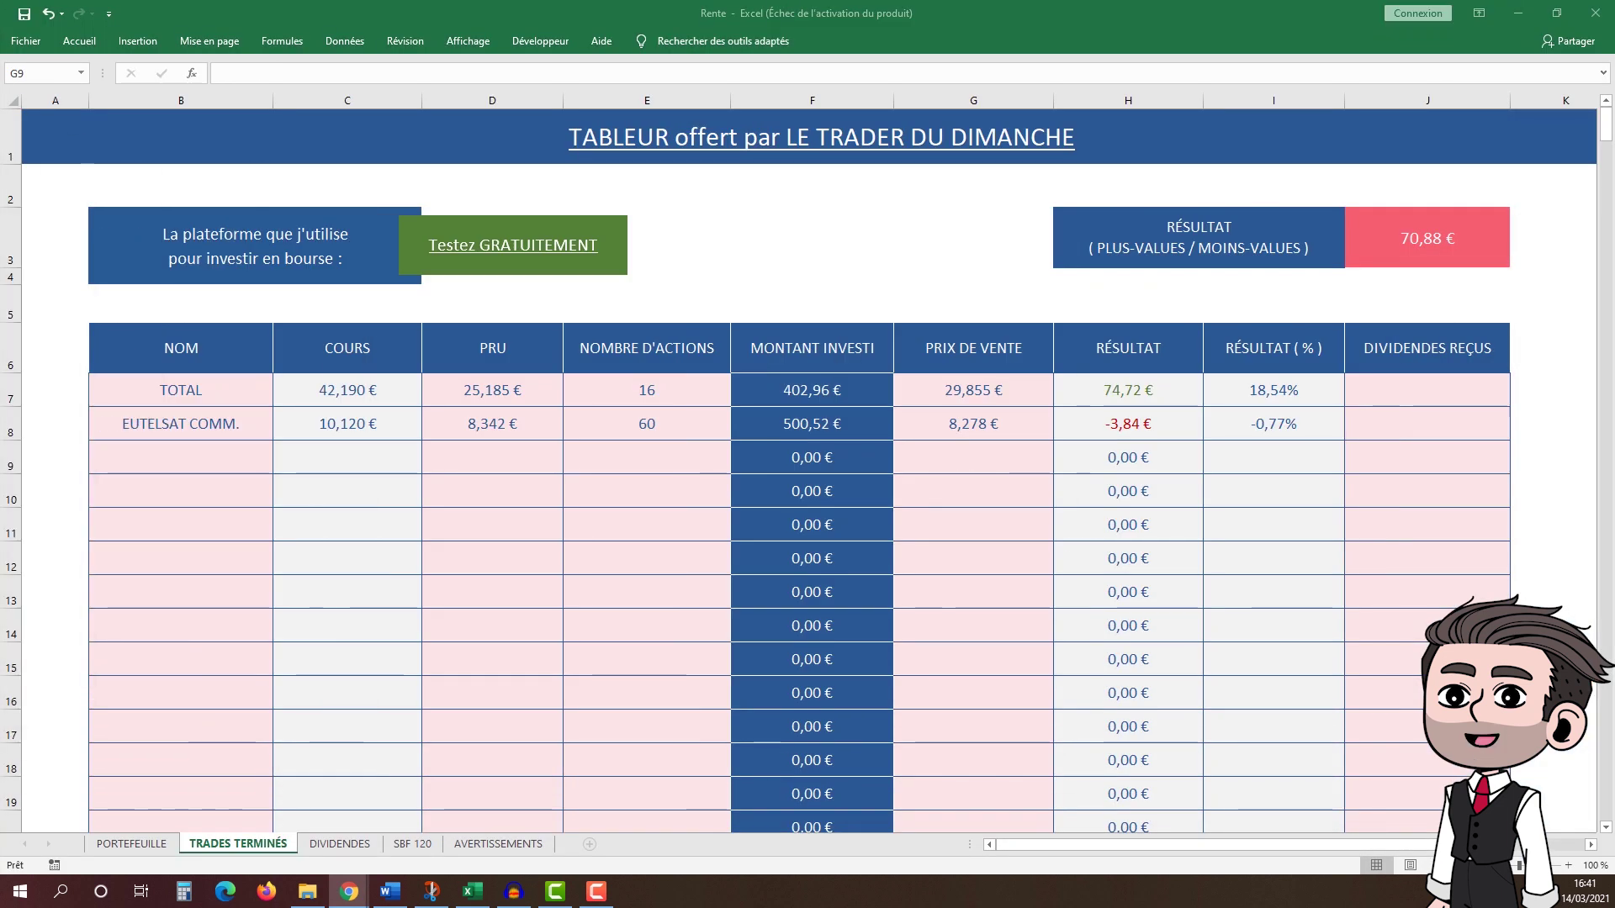
# Step: Examine the DIVIDENDES sheet's 2021 dividend forecasts, yields and the capital required for 500€ and 1000€ per month
pyautogui.click(343, 853)
pyautogui.click(335, 844)
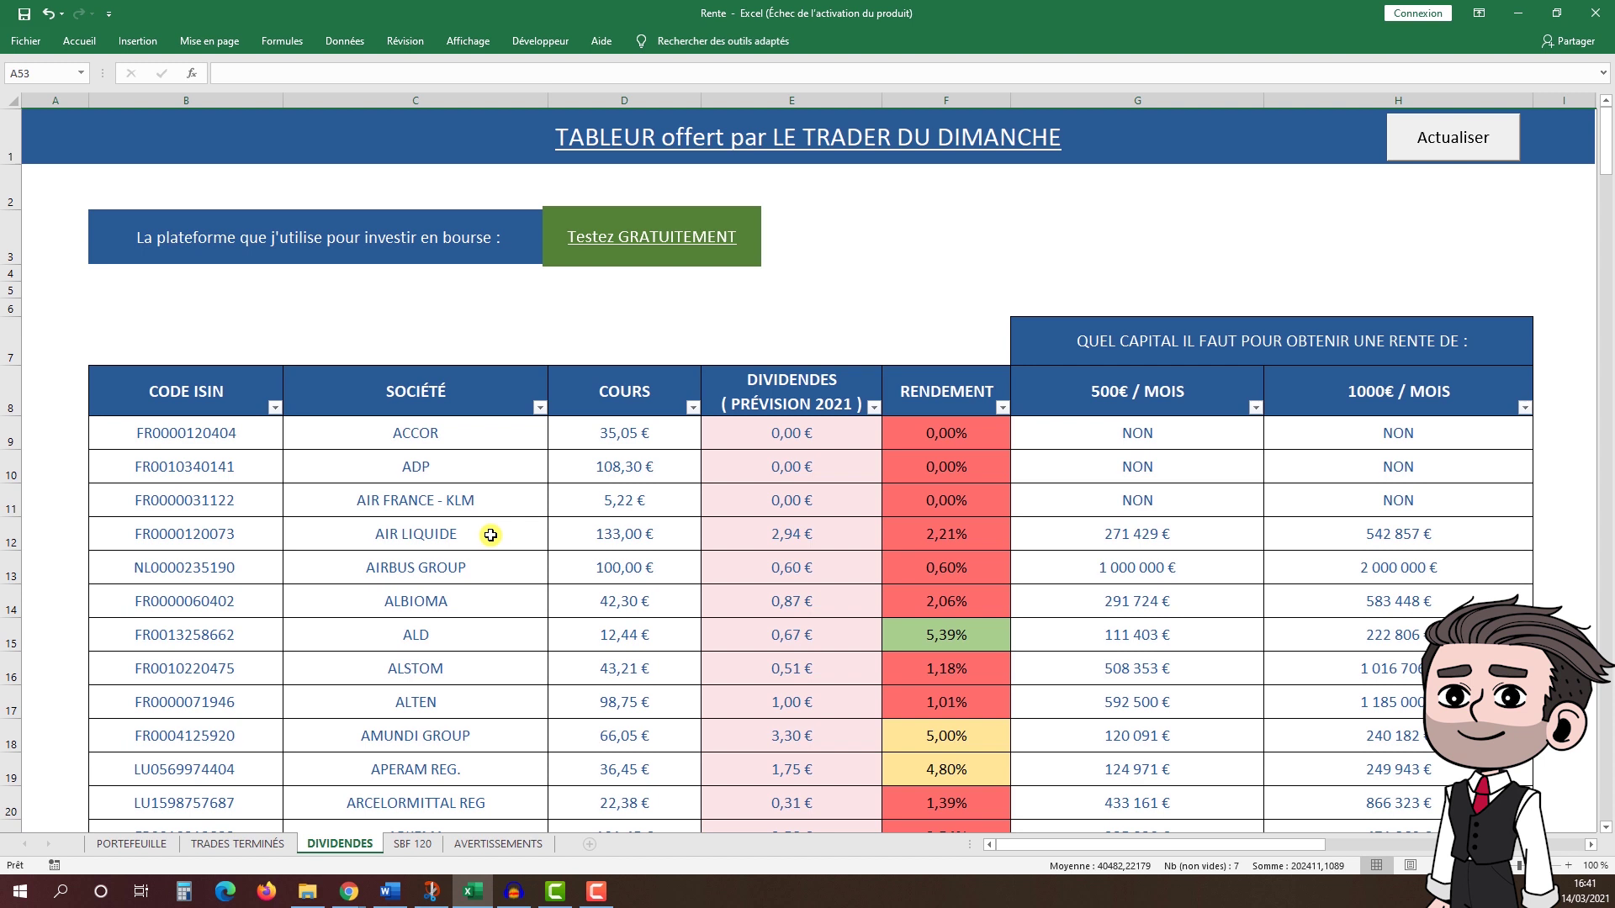
pyautogui.scroll(-5, 671, 418)
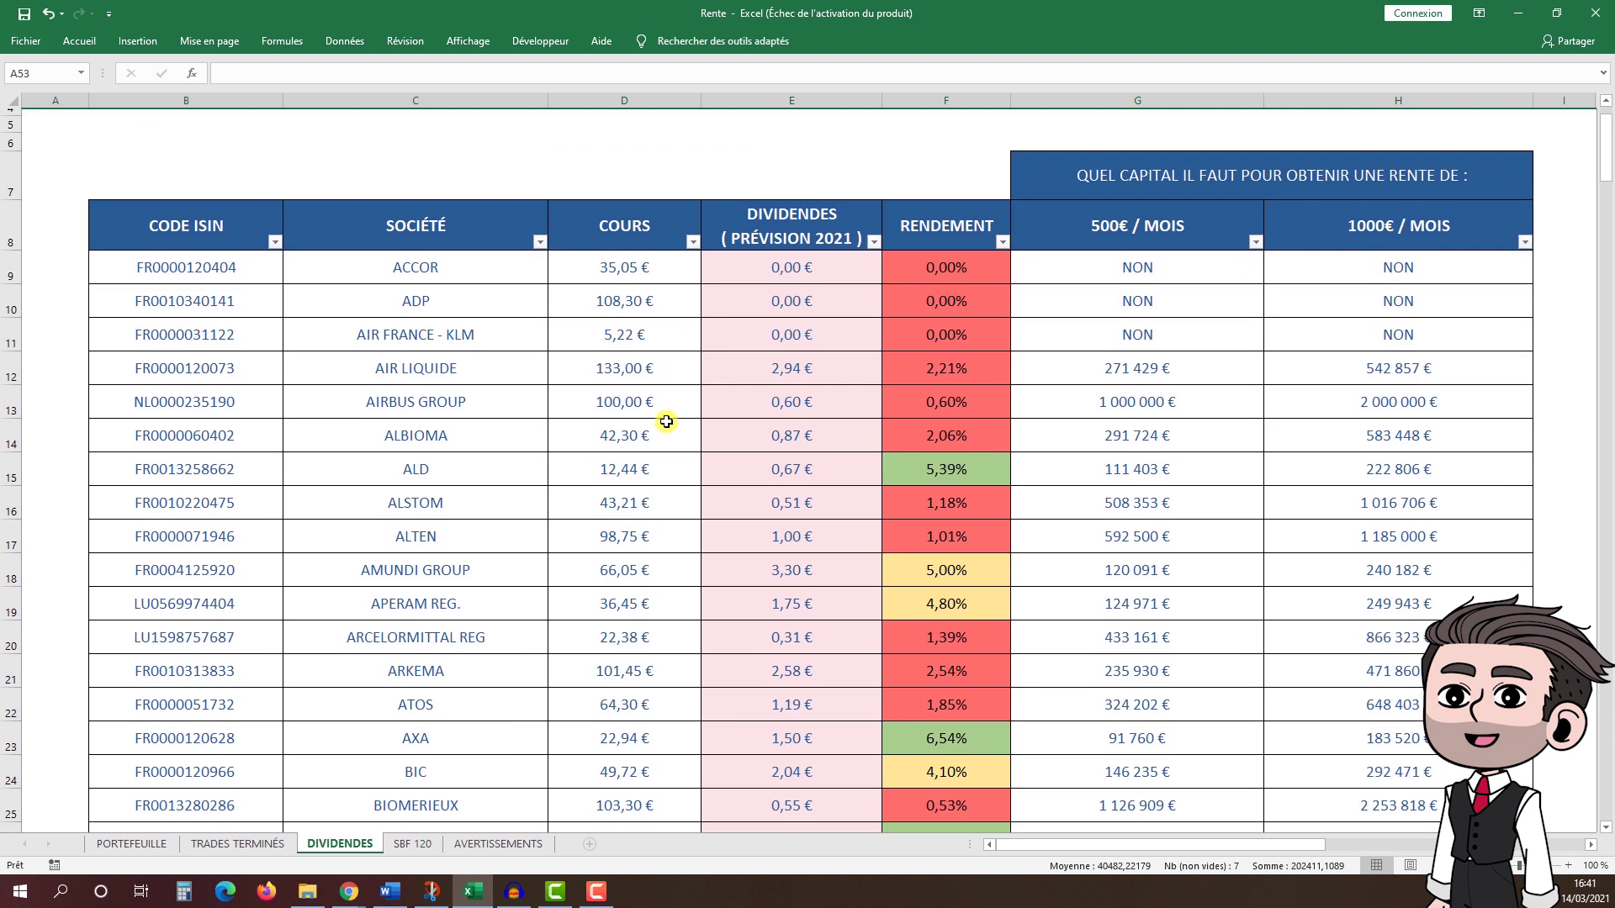
pyautogui.scroll(-3, 657, 446)
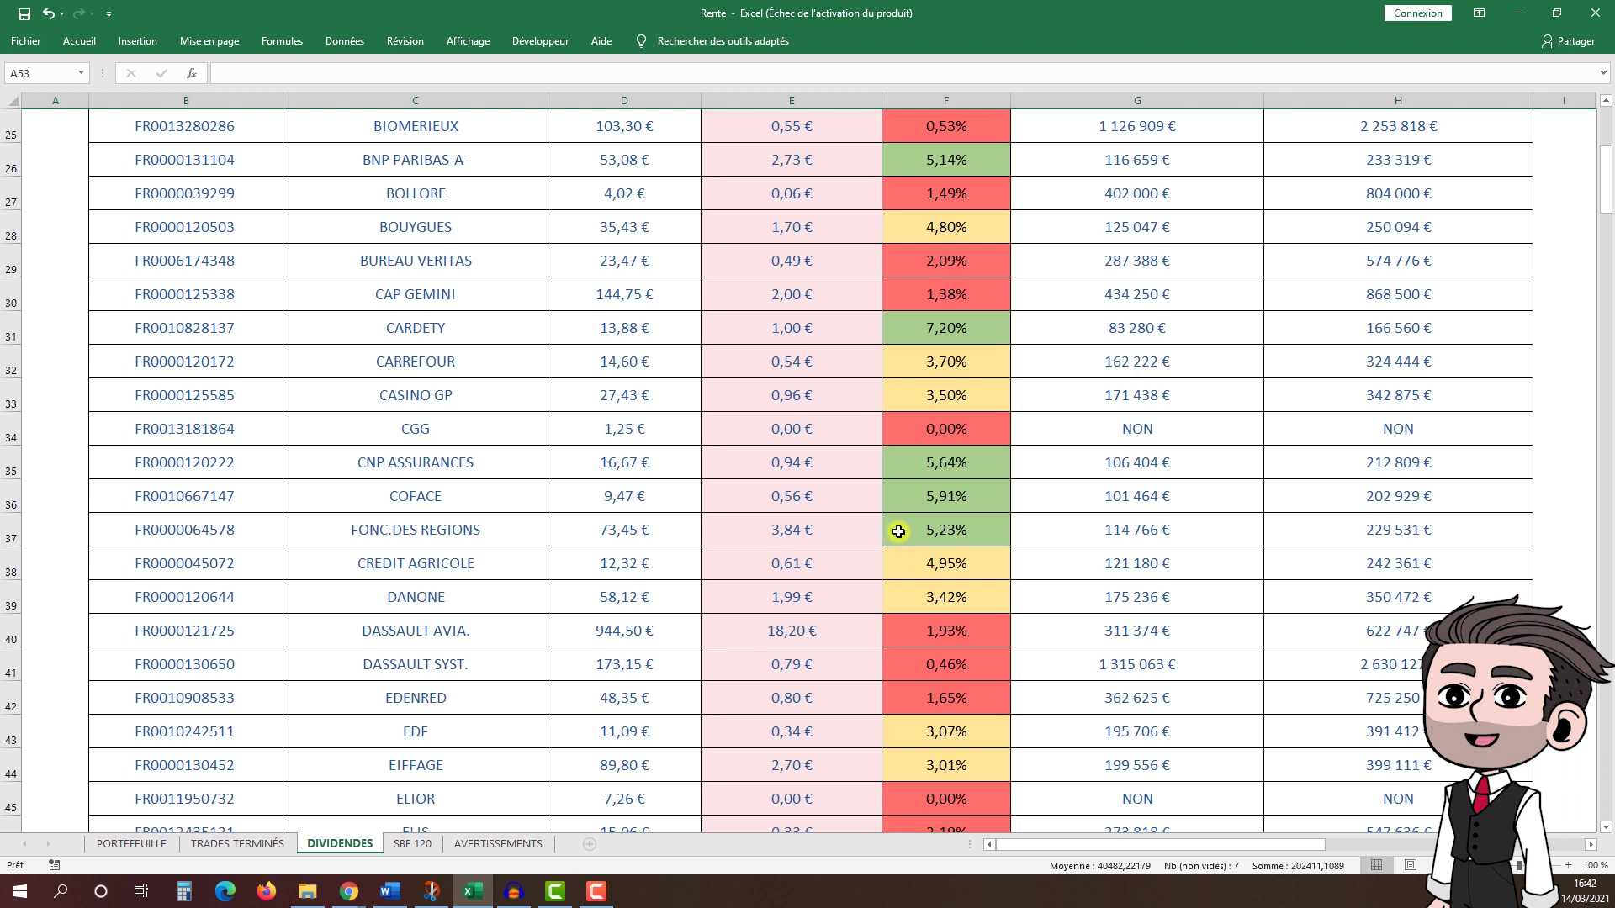
pyautogui.click(1193, 526)
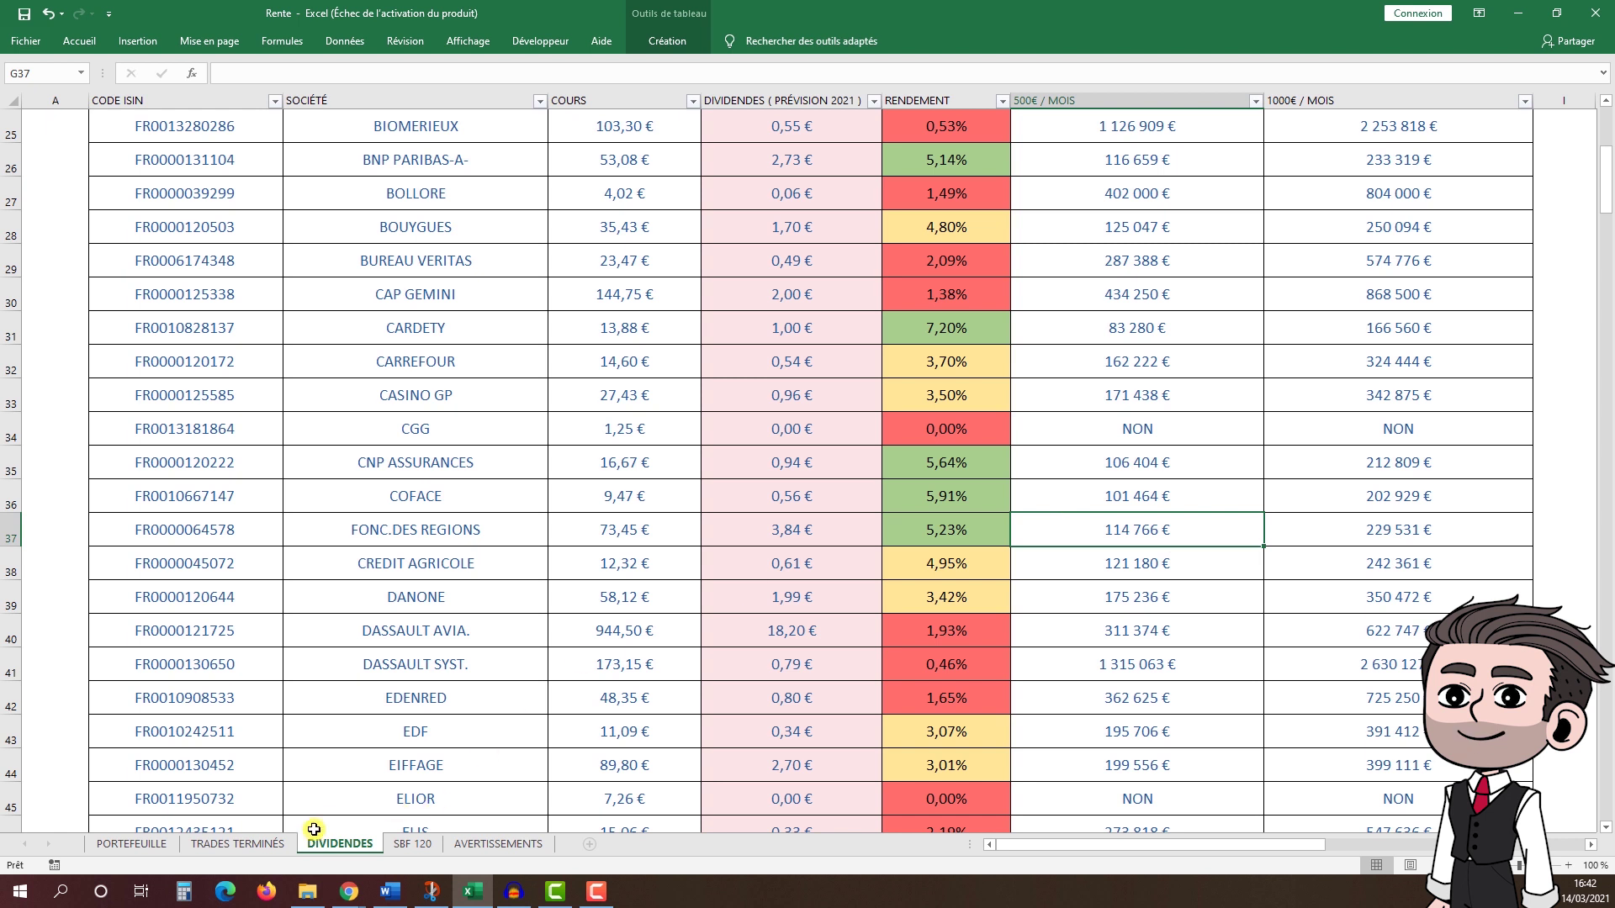
# Step: Review the PORTEFEUILLE, TRADES TERMINÉS, DIVIDENDES and AVERTISSEMENTS sheets, and return to PORTEFEUILLE
pyautogui.click(140, 853)
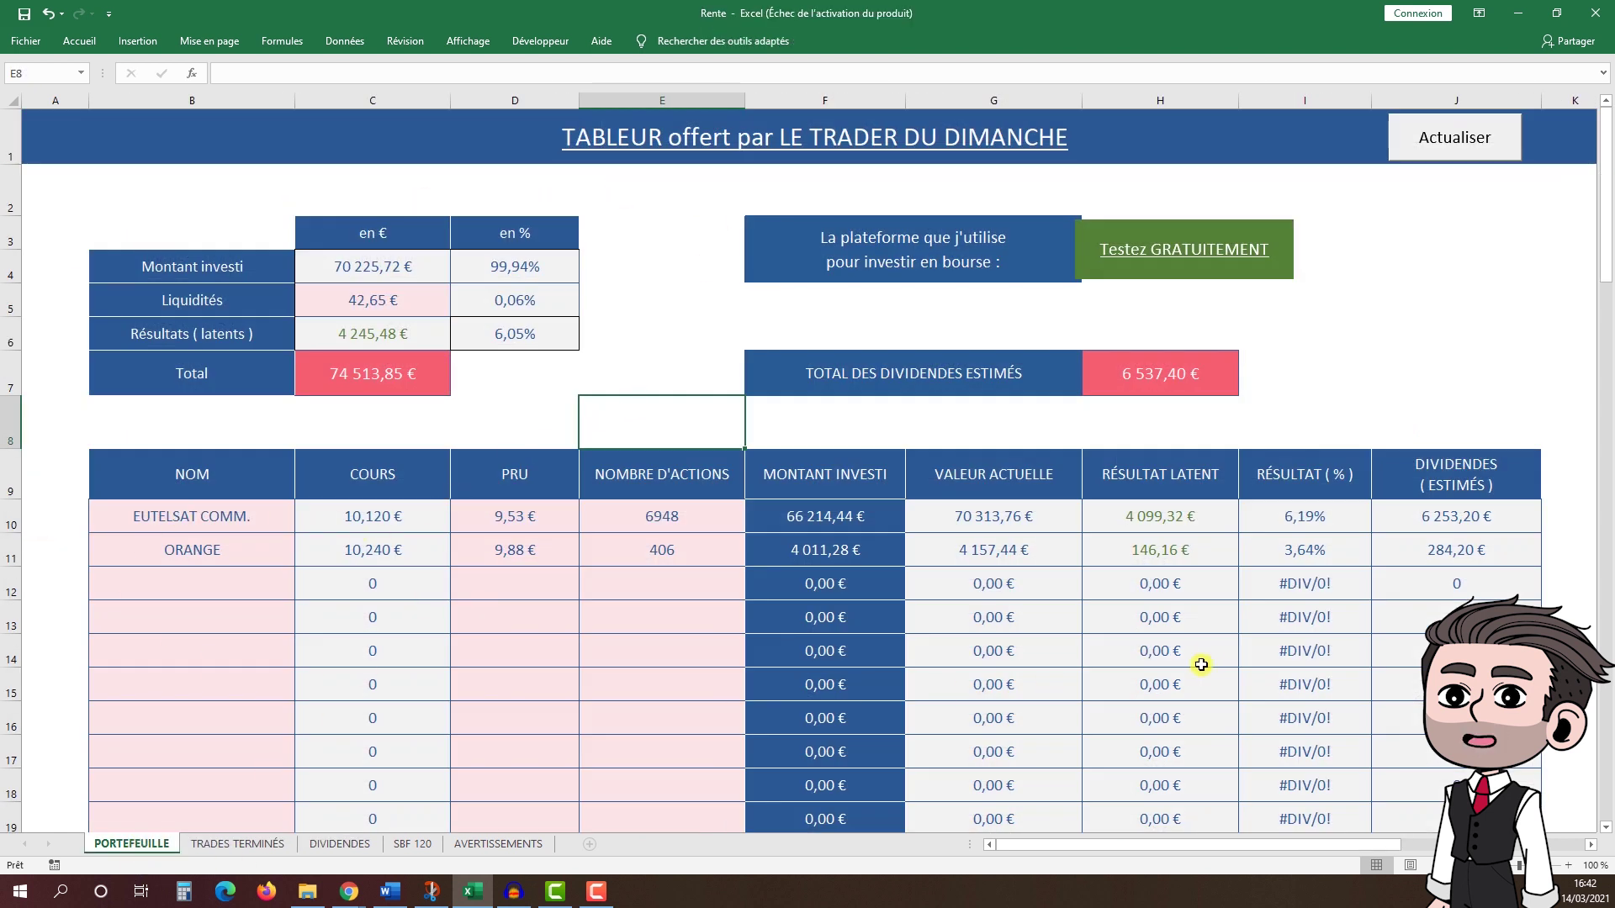
pyautogui.click(237, 844)
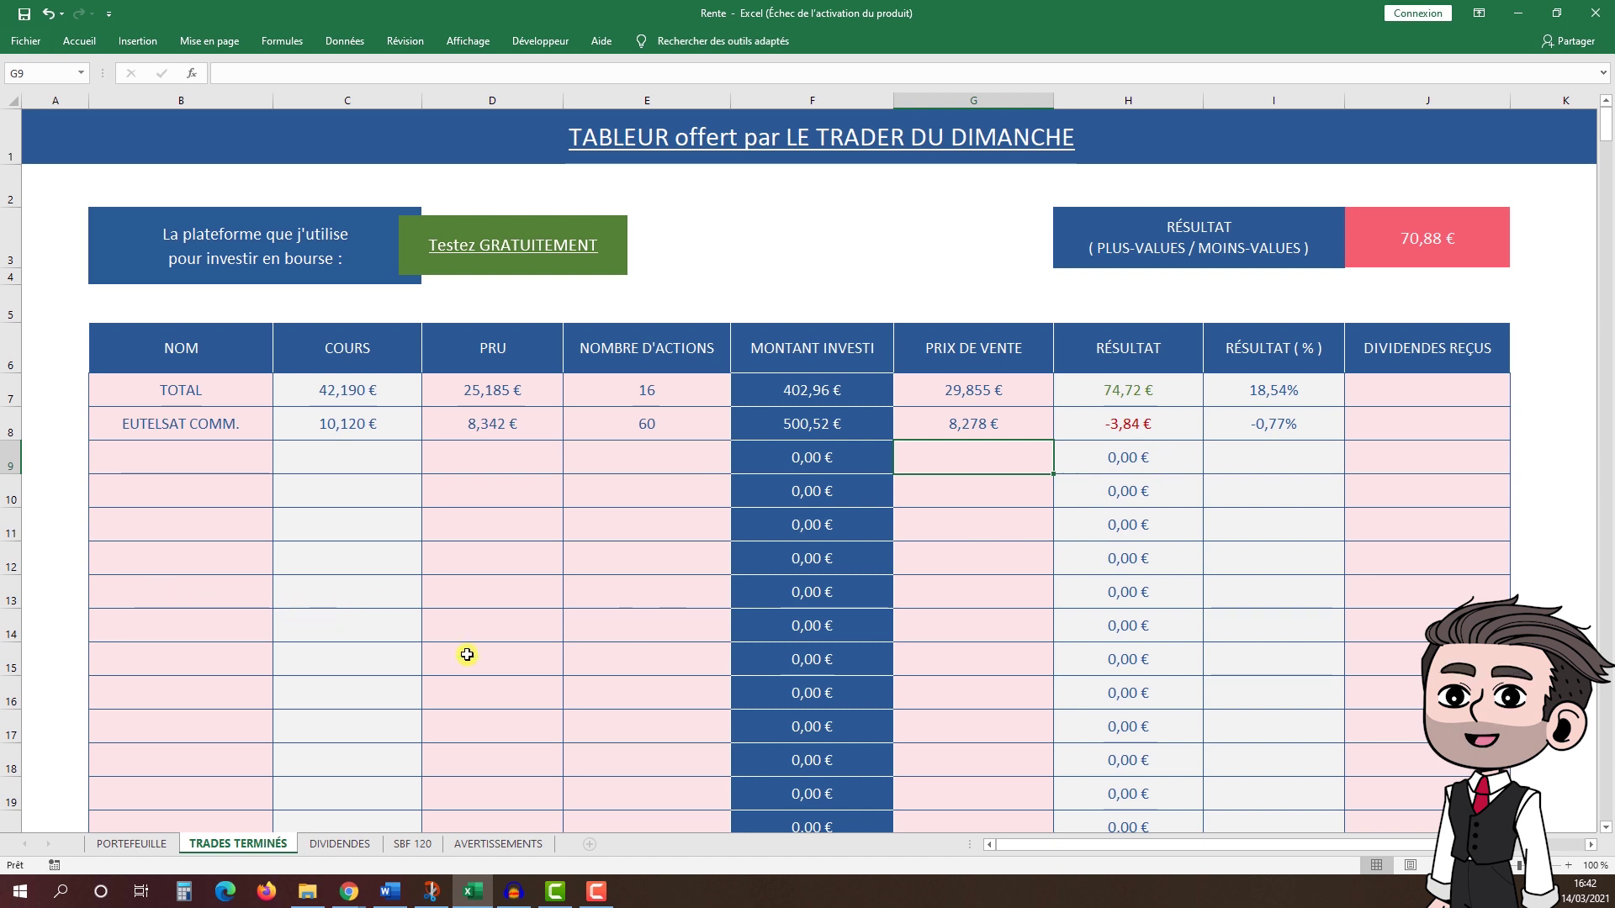
pyautogui.click(159, 851)
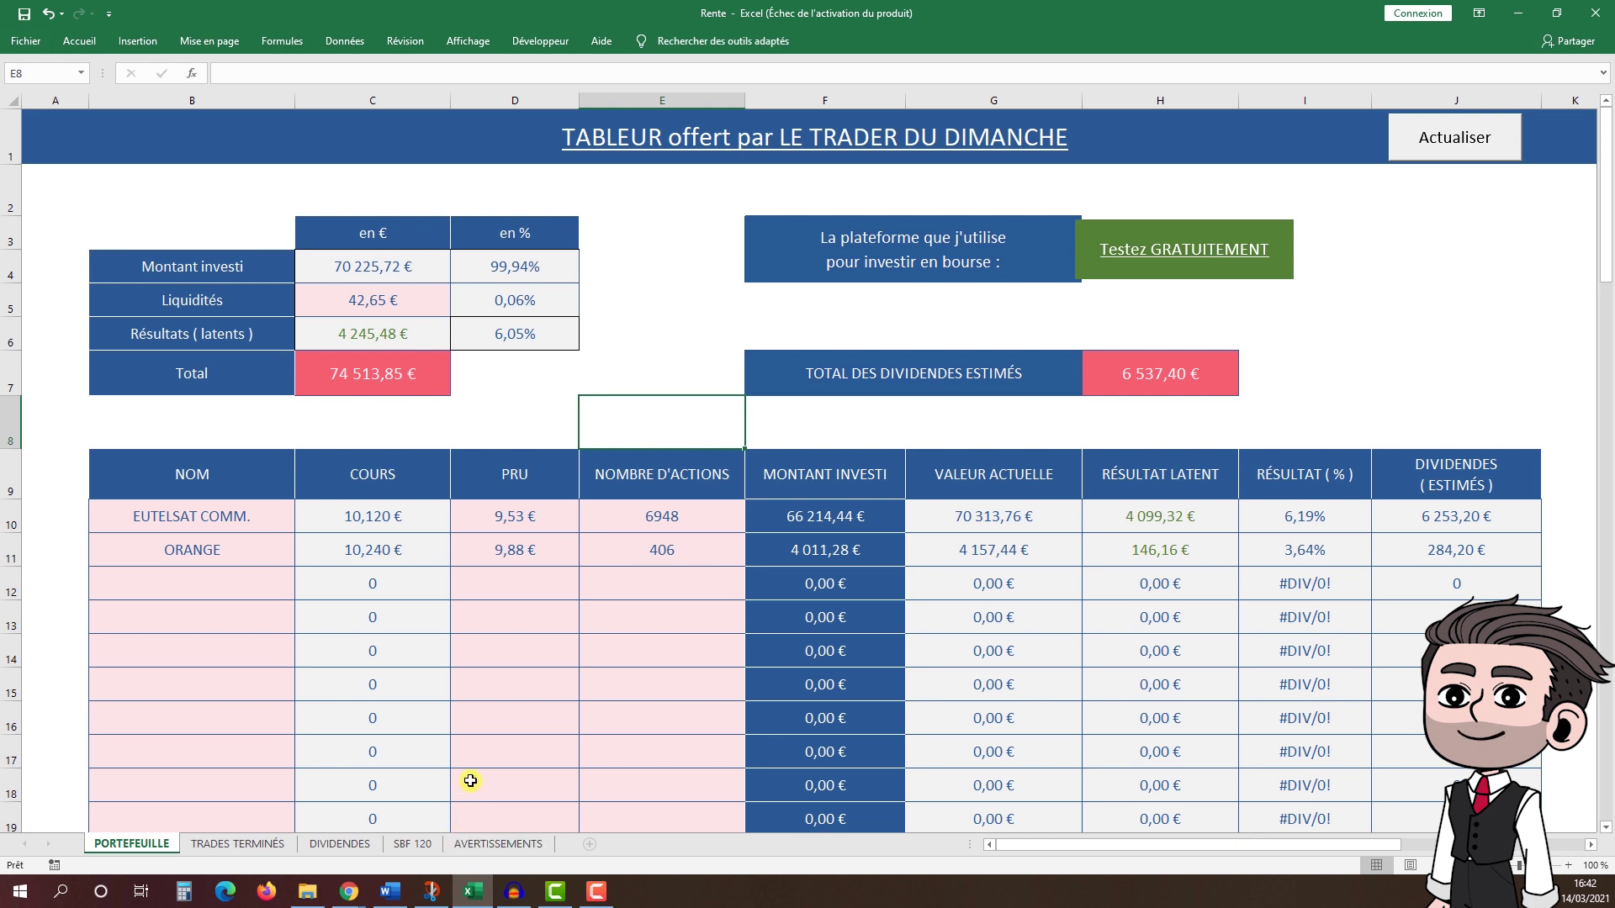
pyautogui.click(515, 842)
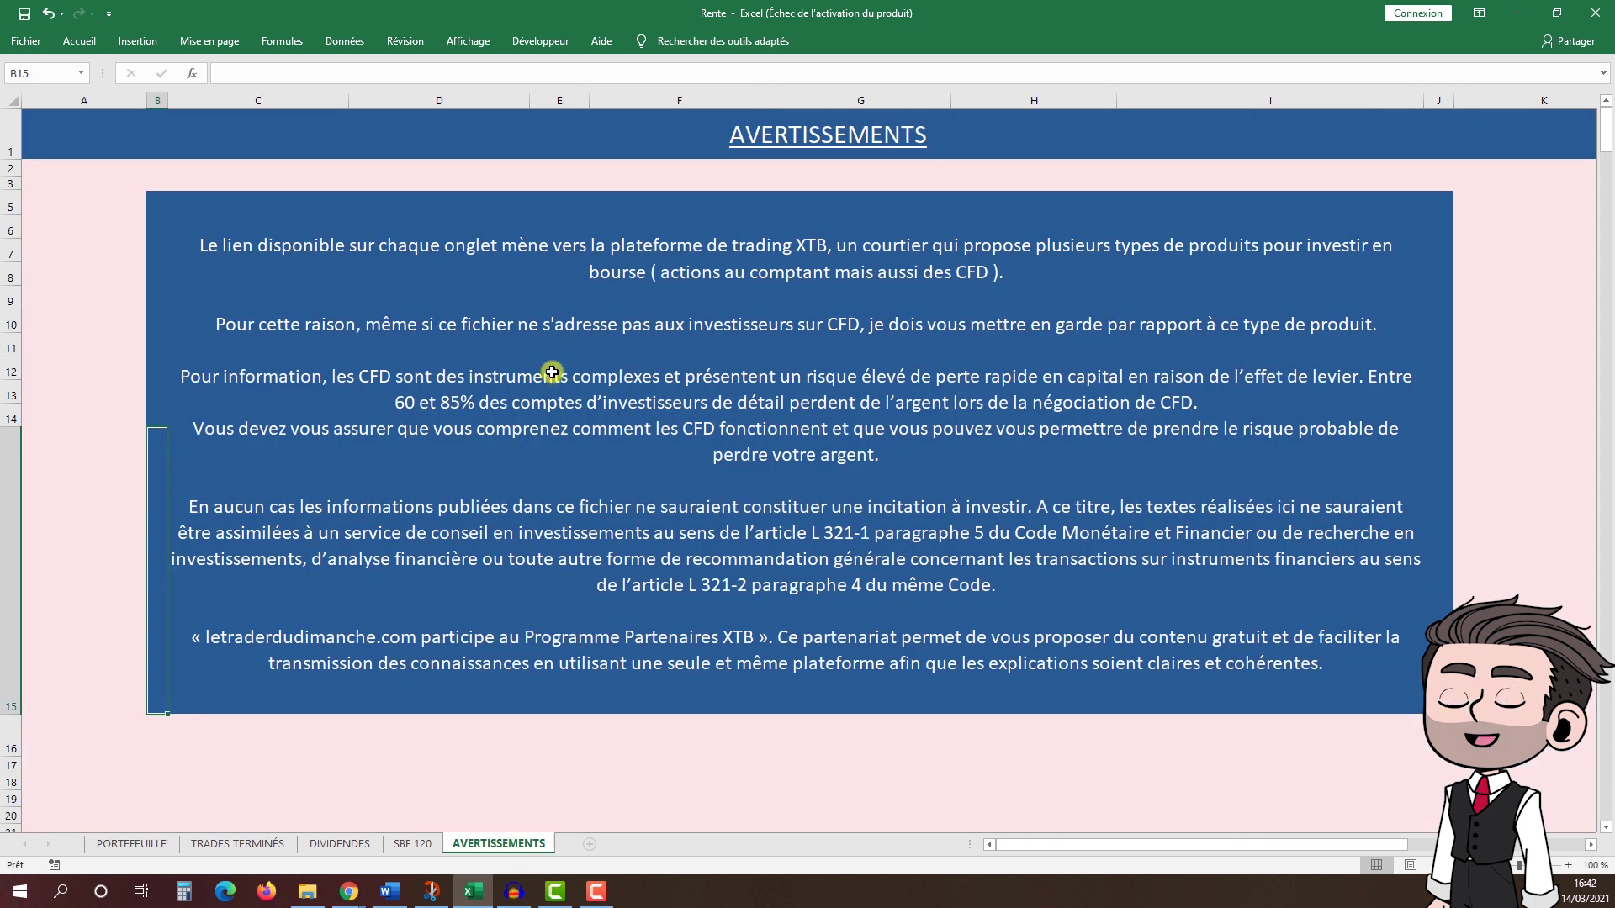
pyautogui.click(340, 844)
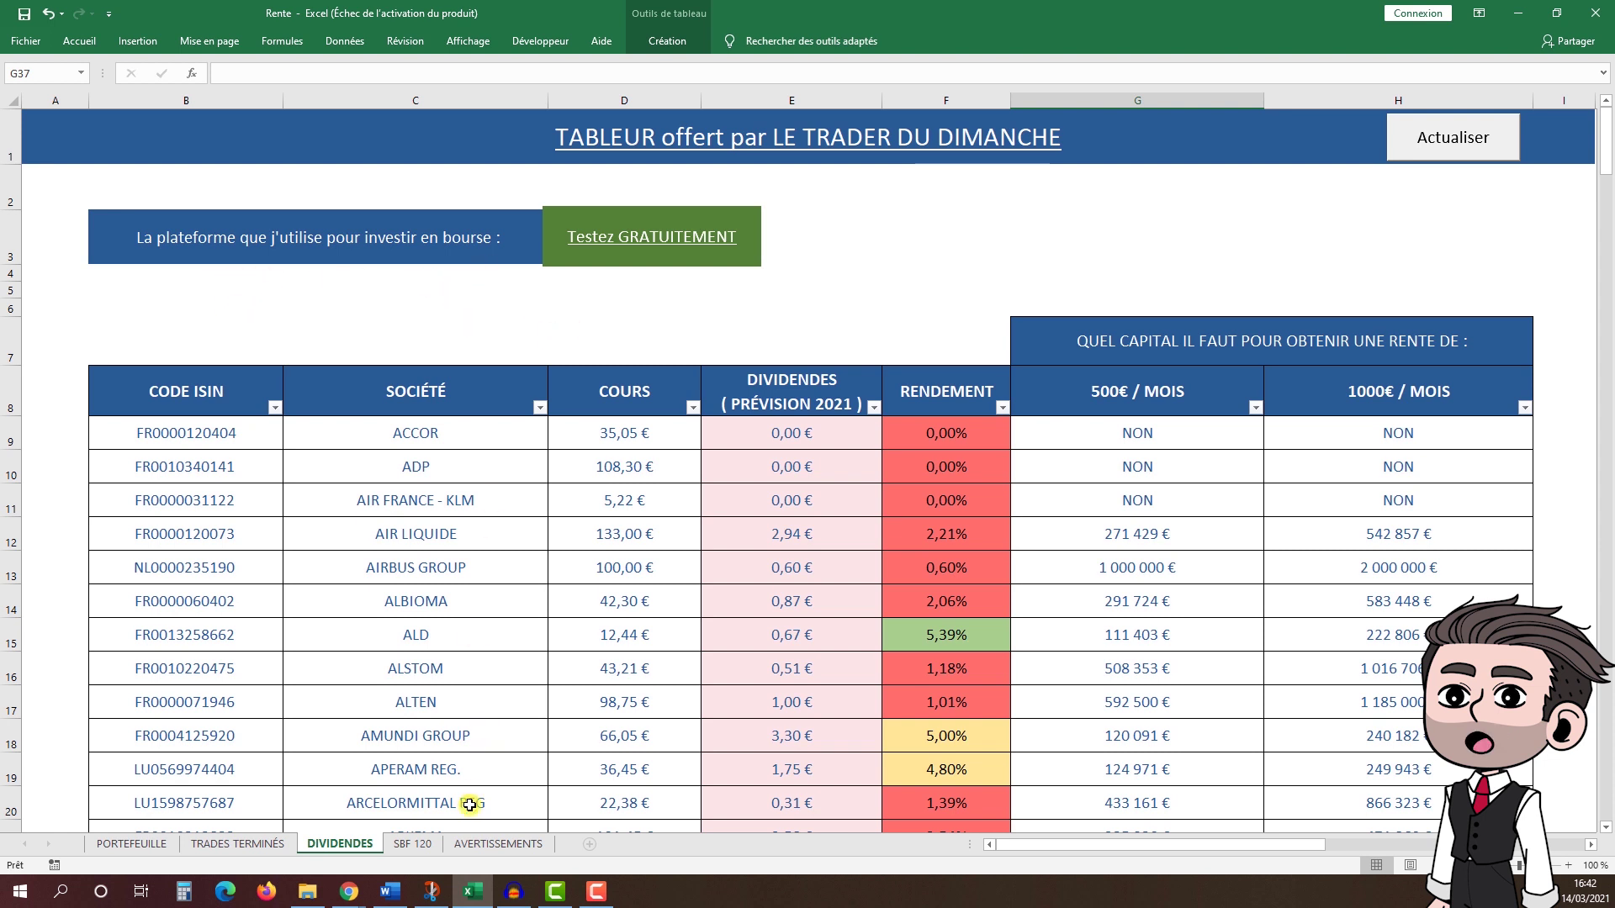
pyautogui.click(483, 849)
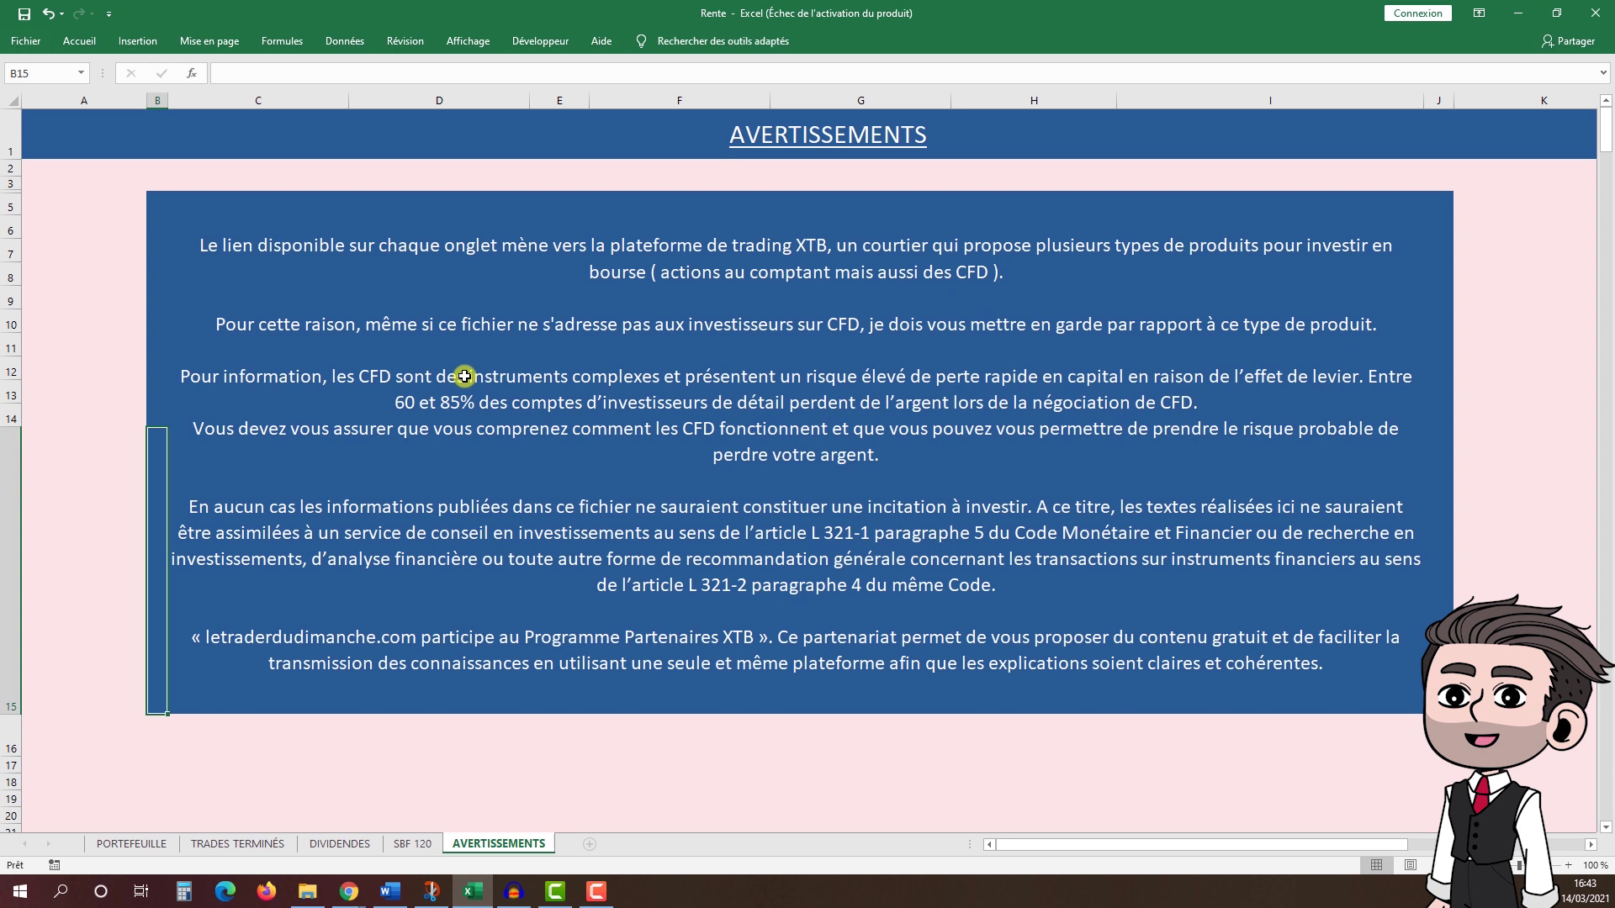
pyautogui.click(144, 847)
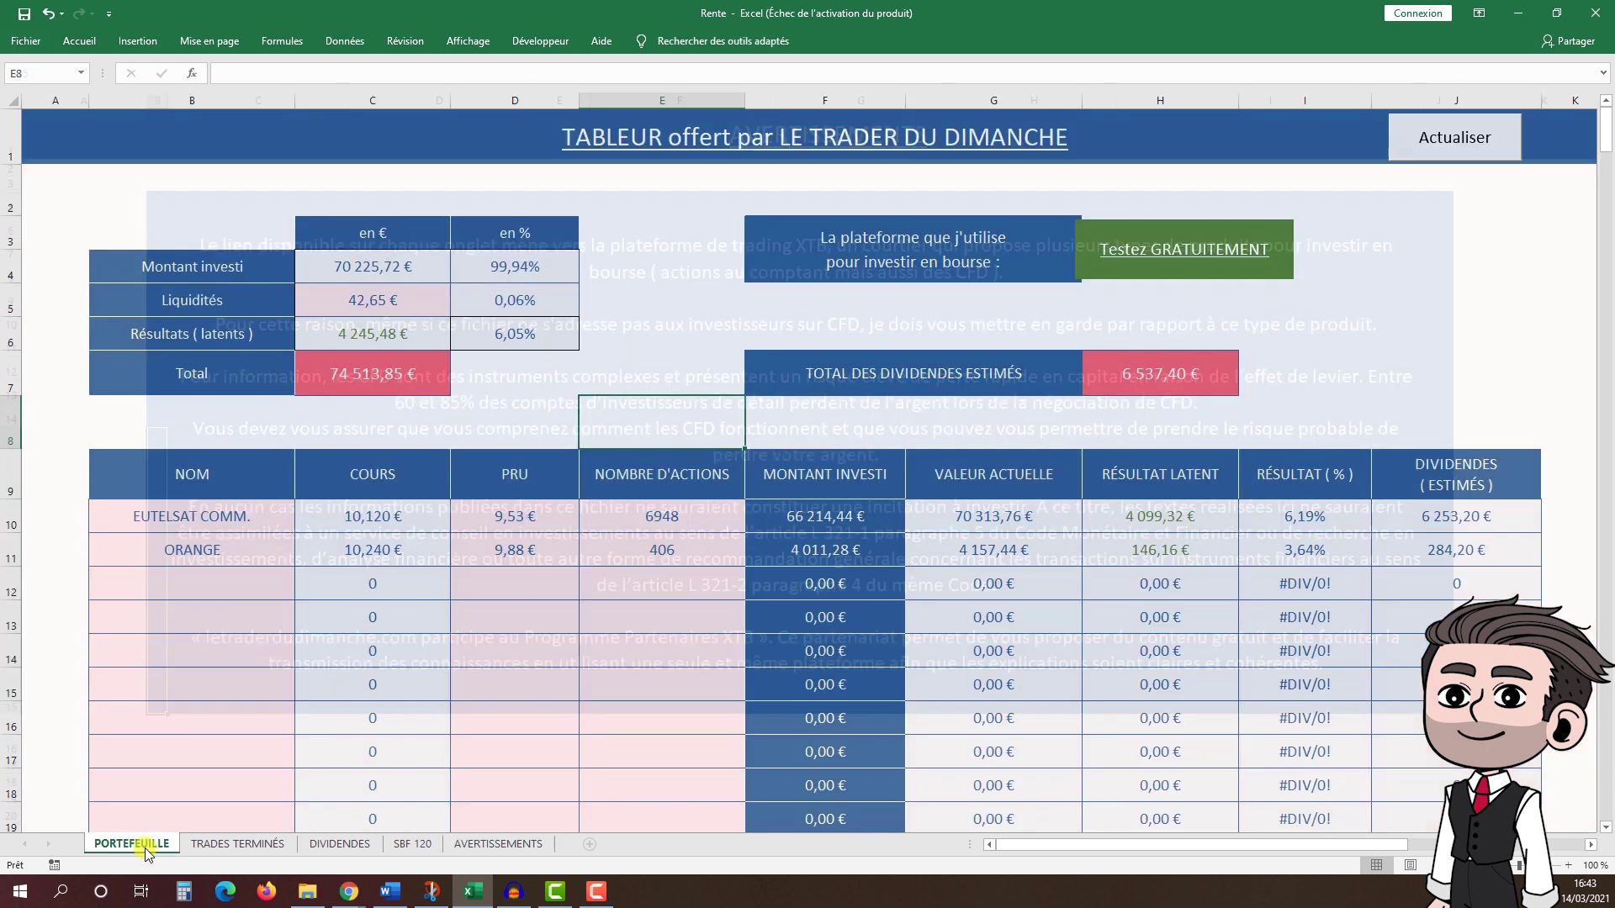